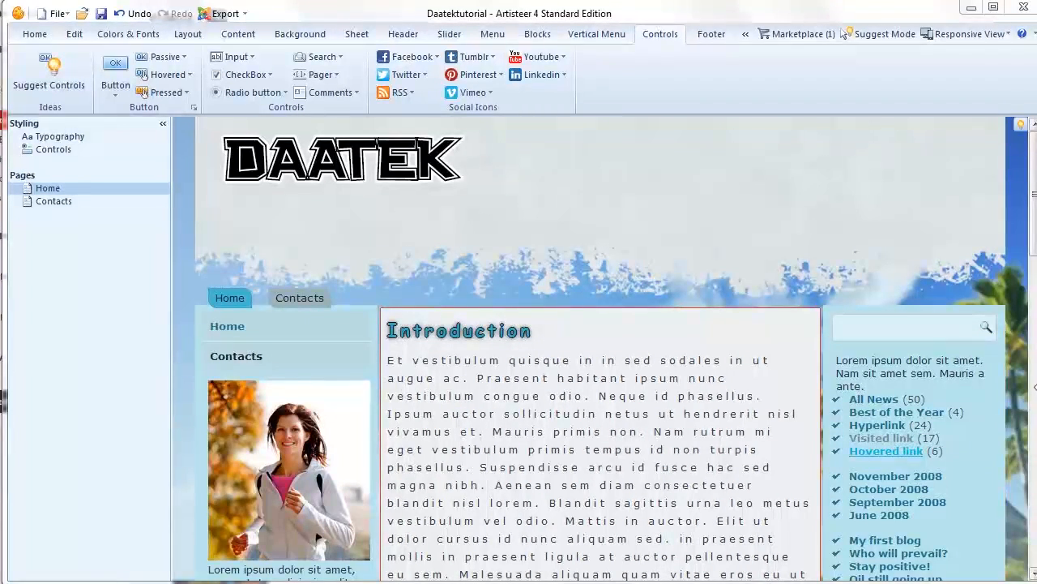
left_click_drag(1035, 387, 1028, 386)
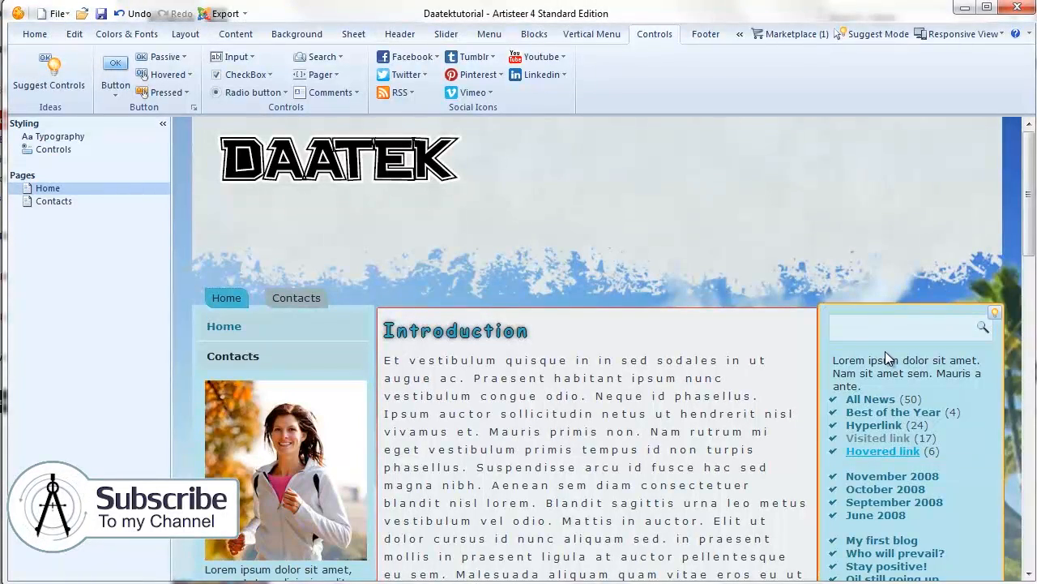
scroll(597, 354, "down", 1)
scroll(597, 354, "down", 2)
scroll(600, 352, "up", 3)
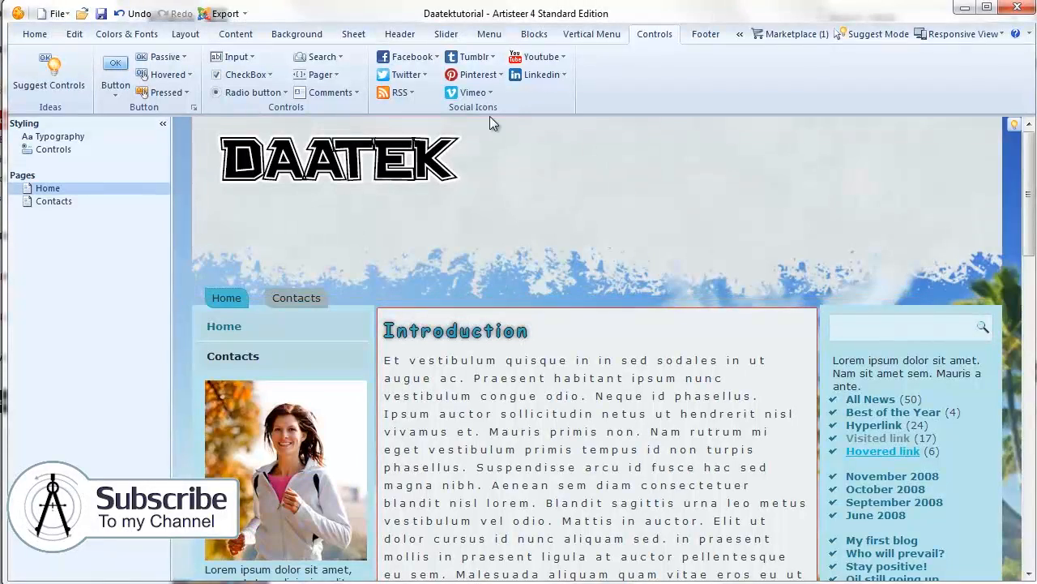
Step: View the Controls styling page, then open the Typography page and examine its headings and text samples
left_click(54, 150)
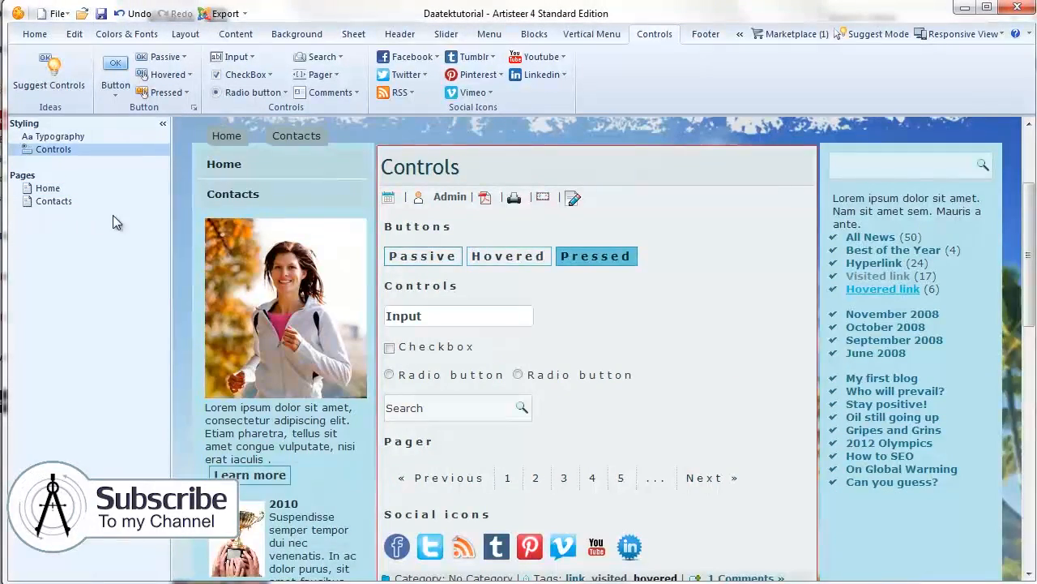
left_click(69, 138)
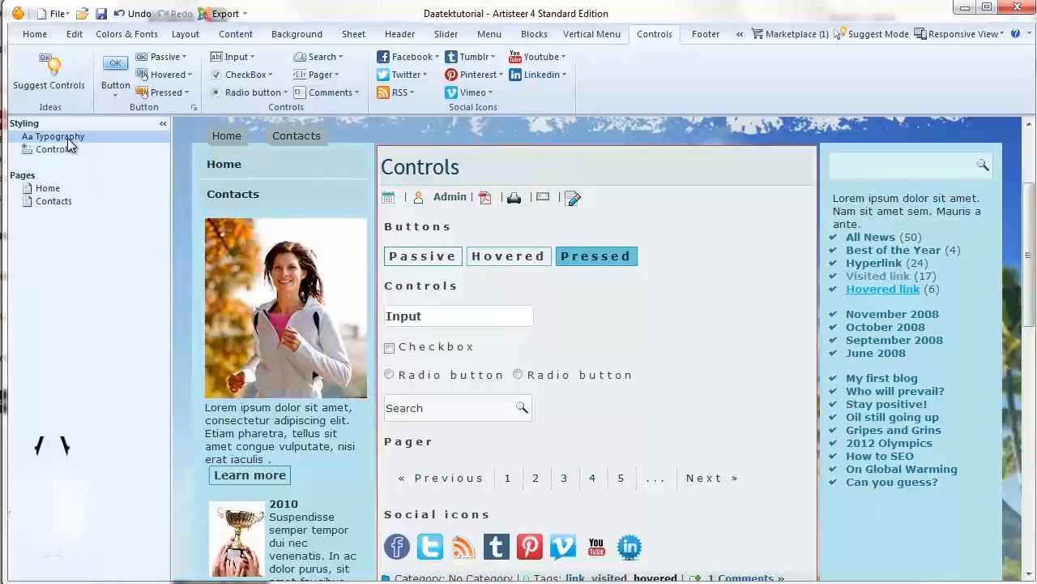
scroll(685, 247, "down", 1)
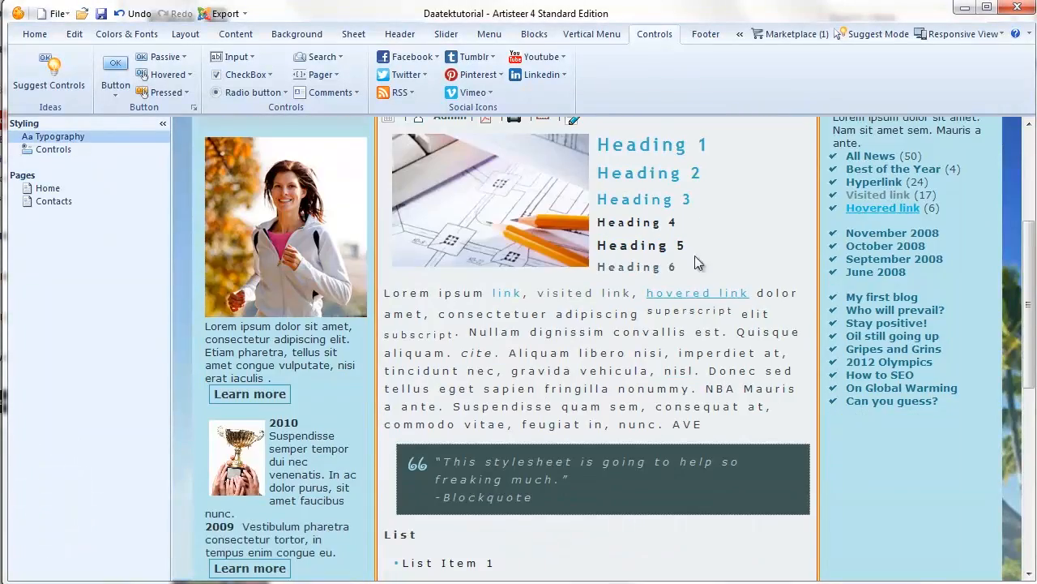
scroll(616, 260, "up", 1)
left_click_drag(607, 226, 680, 374)
scroll(639, 329, "down", 2)
scroll(639, 328, "up", 2)
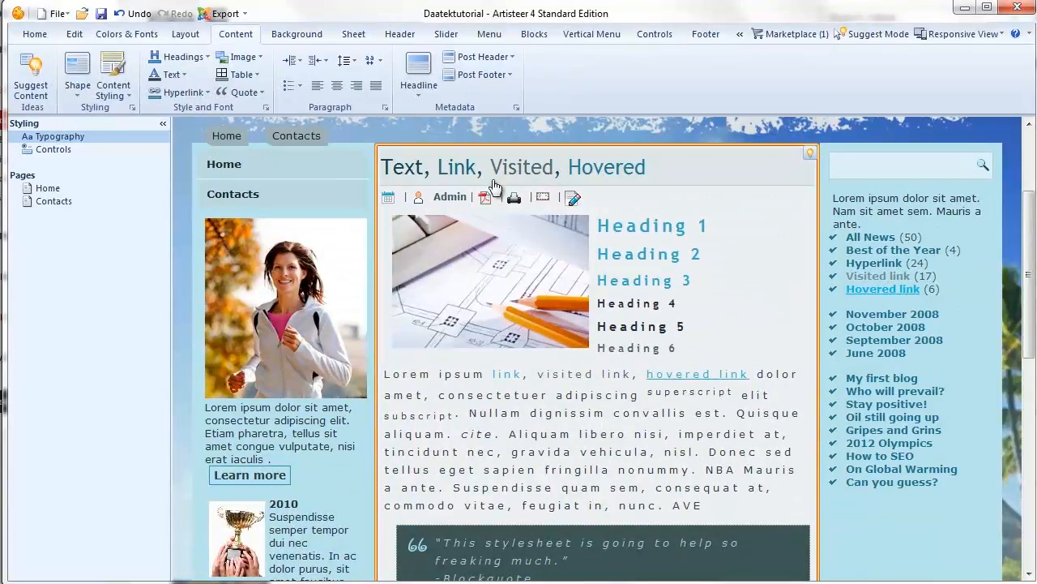
Step: Tighten the spacing of the content text and check the result down the Typography page
left_click(344, 60)
left_click(362, 120)
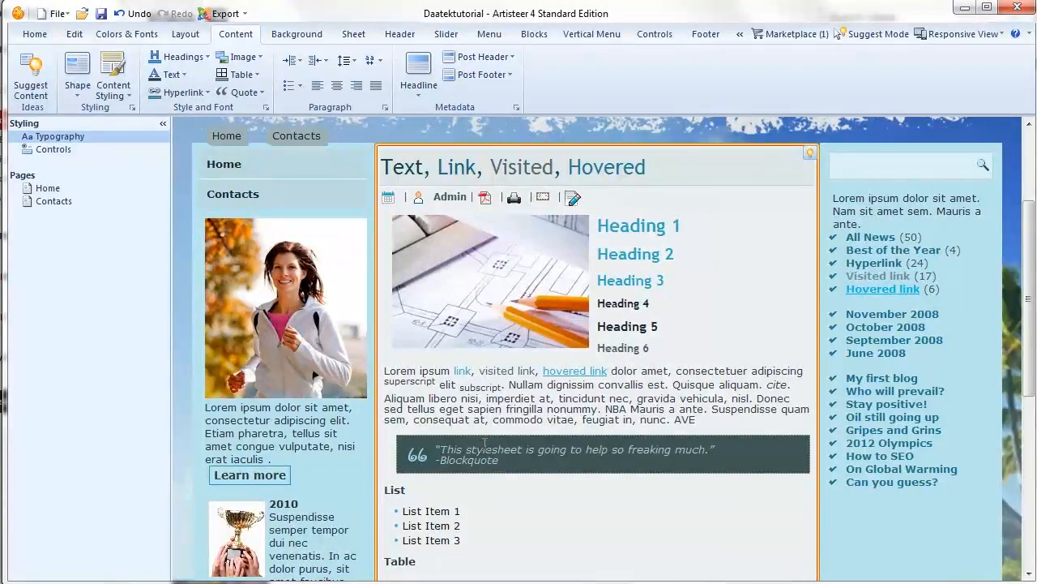
scroll(485, 444, "down", 3)
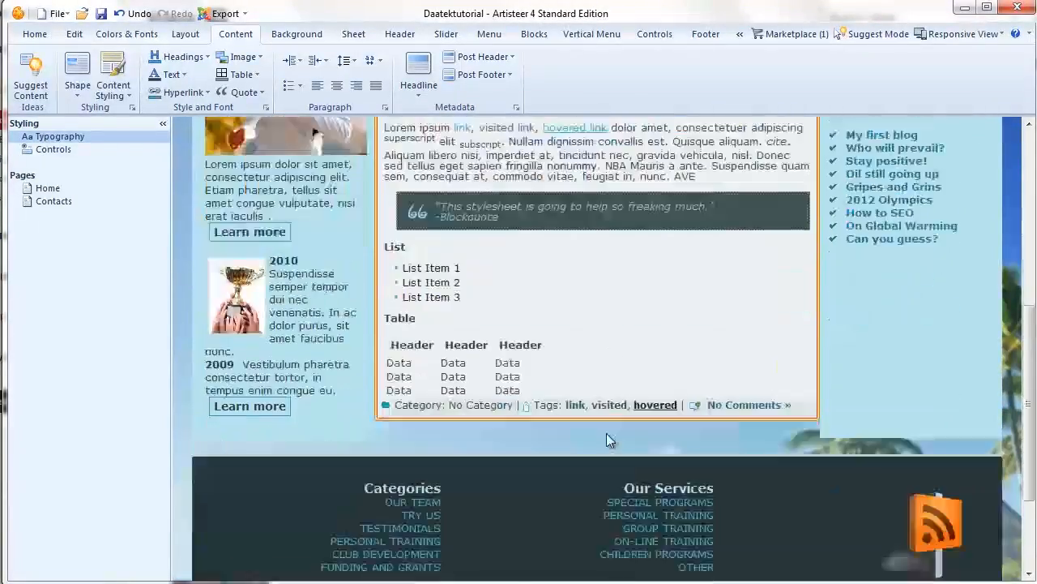
scroll(606, 433, "up", 3)
left_click_drag(685, 389, 596, 402)
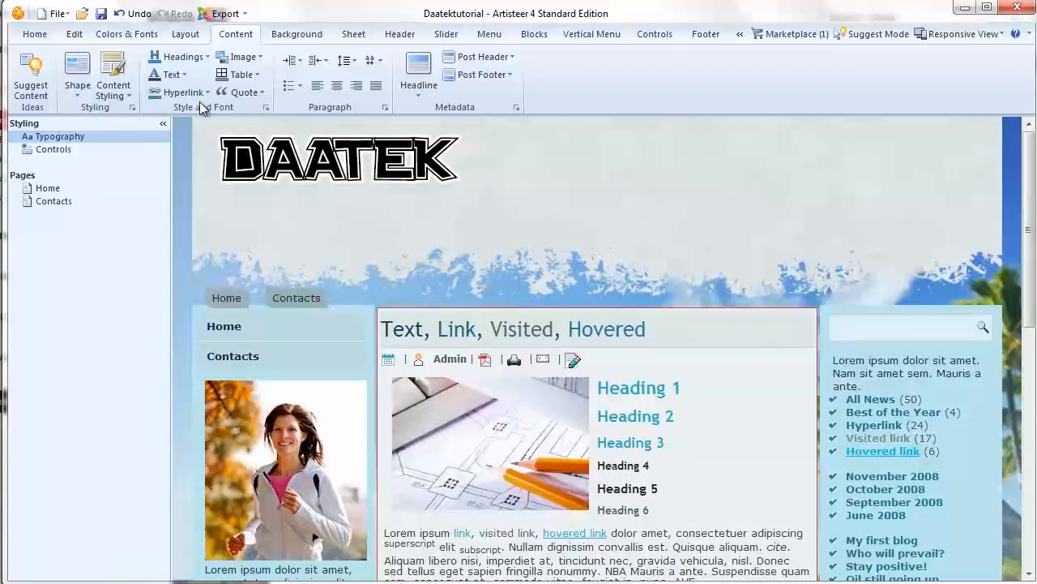
Step: Set the font color of the Heading 1 style to black
left_click(183, 57)
mouse_move(201, 79)
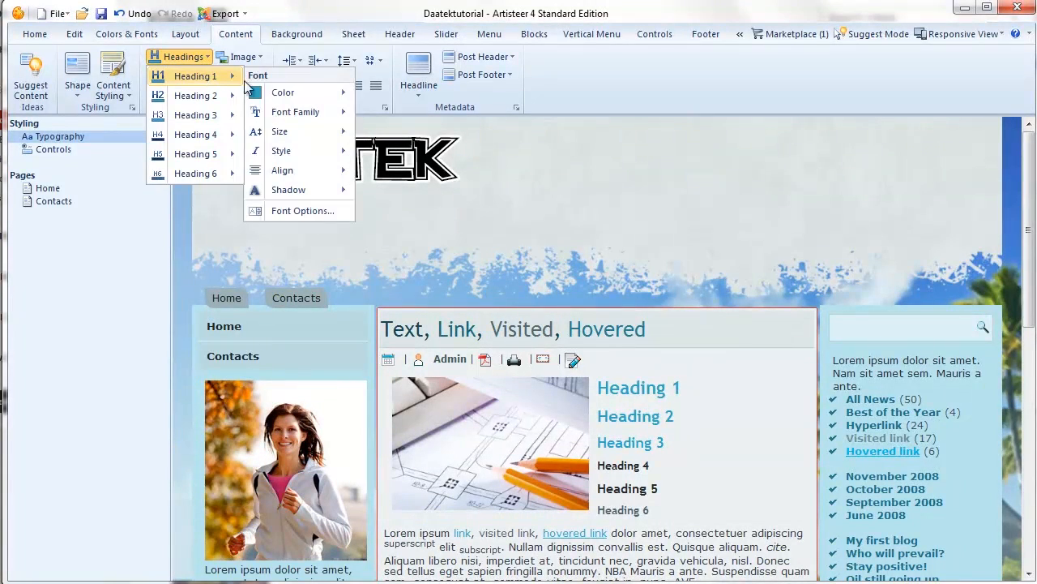
mouse_move(308, 94)
left_click(369, 134)
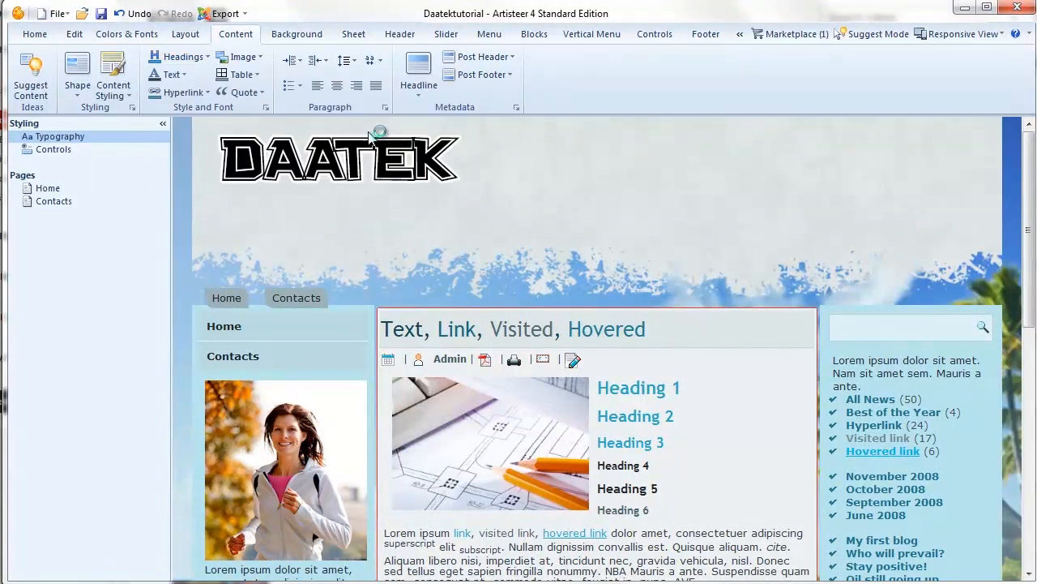
left_click_drag(604, 387, 676, 387)
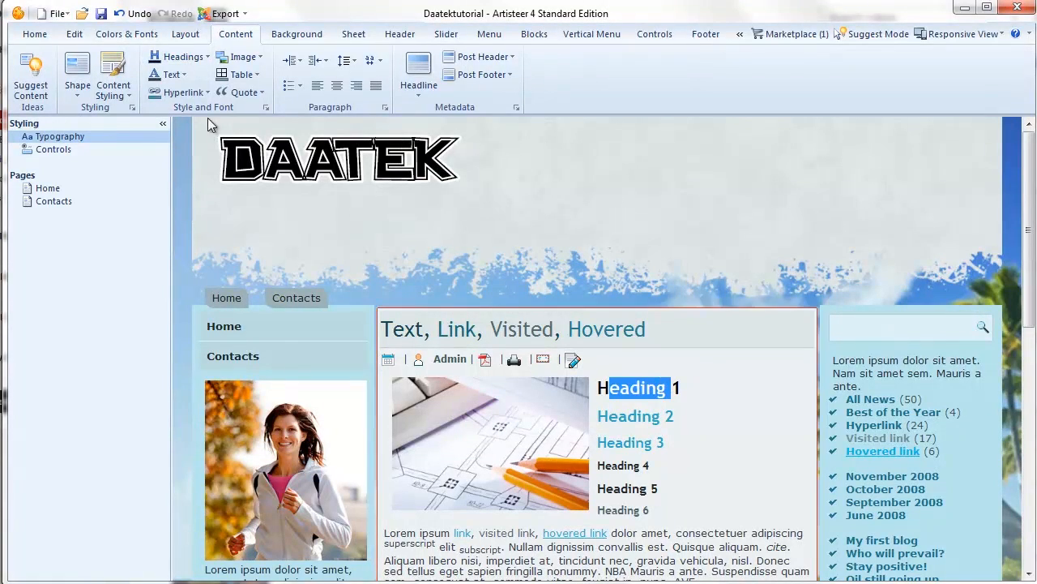
left_click(180, 57)
mouse_move(204, 76)
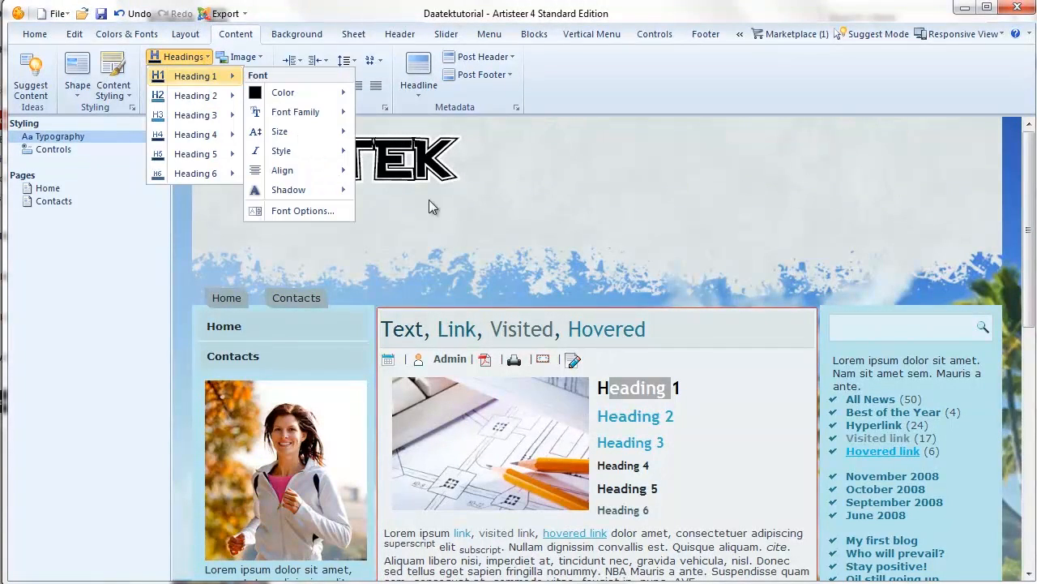
left_click(728, 406)
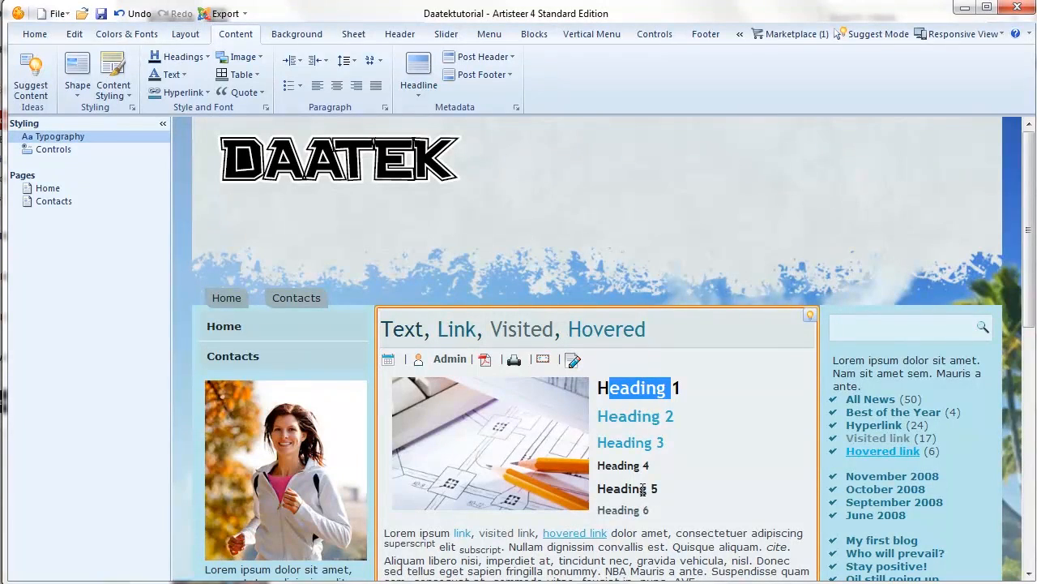
Step: Examine the font size options of the Heading 3 and Heading 4 styles and the font options of the body text
left_click_drag(598, 465, 645, 463)
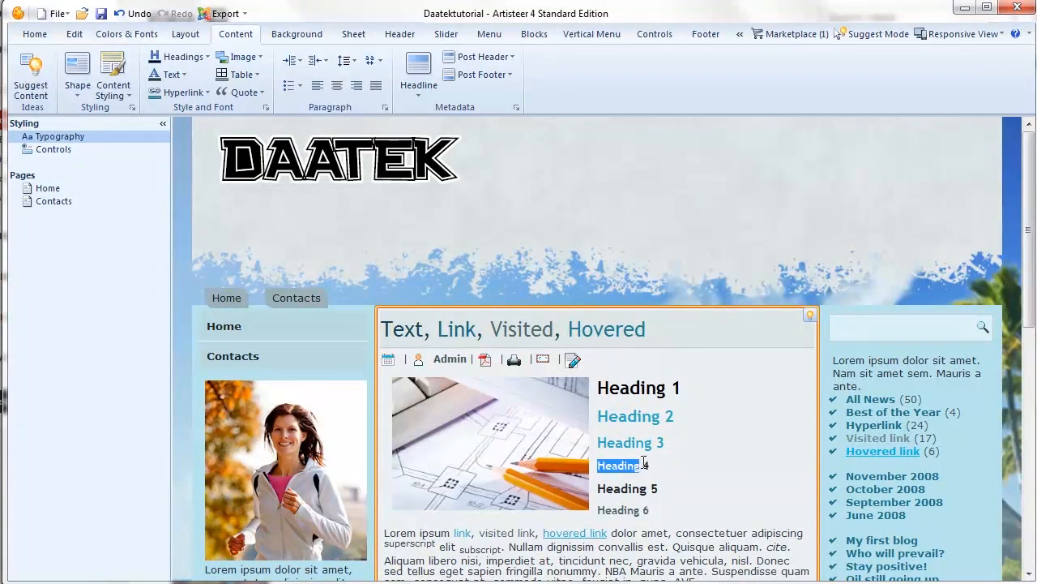
left_click_drag(598, 416, 670, 428)
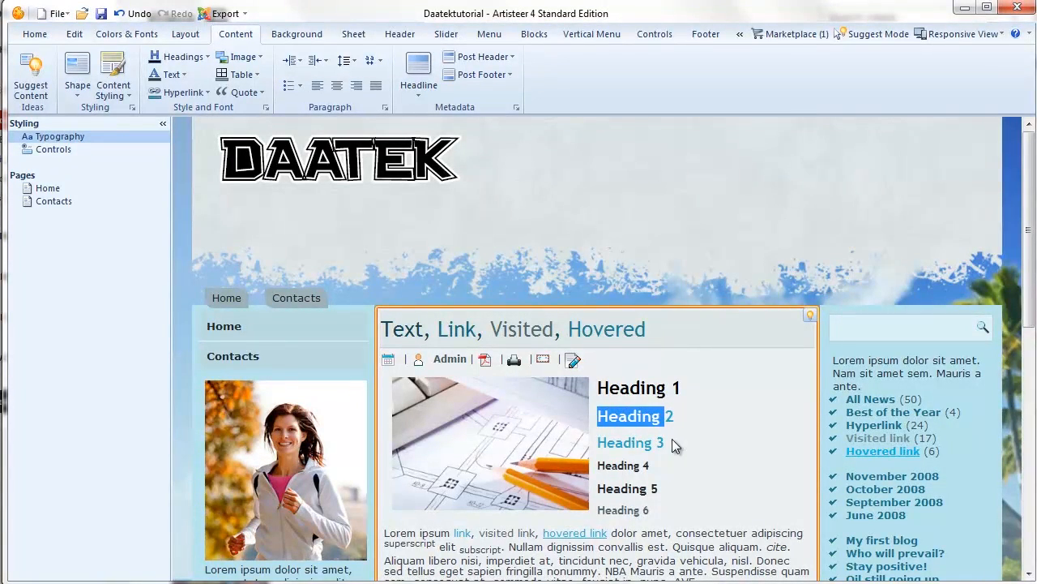
left_click(178, 57)
mouse_move(200, 117)
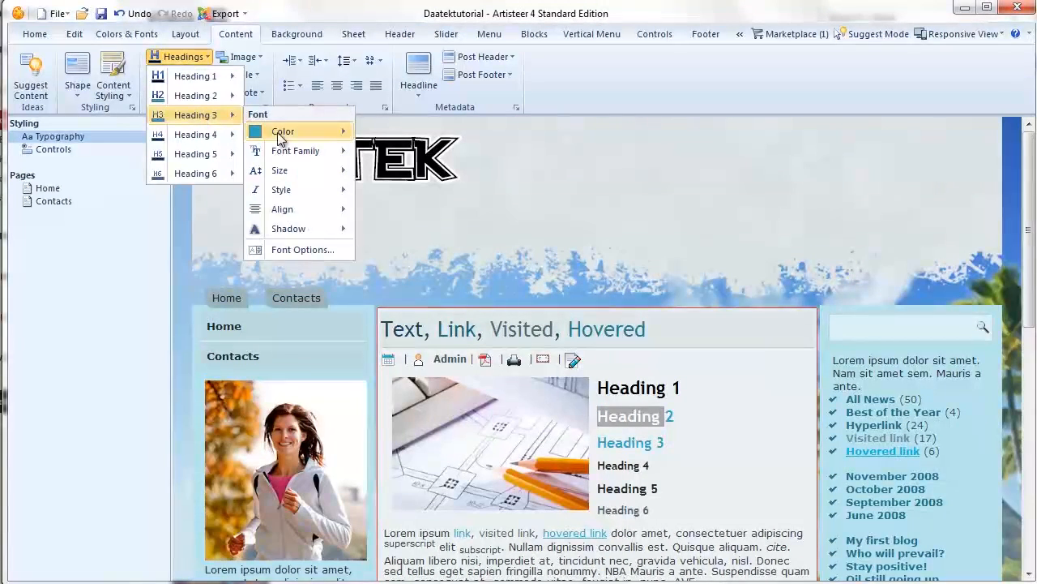
mouse_move(282, 175)
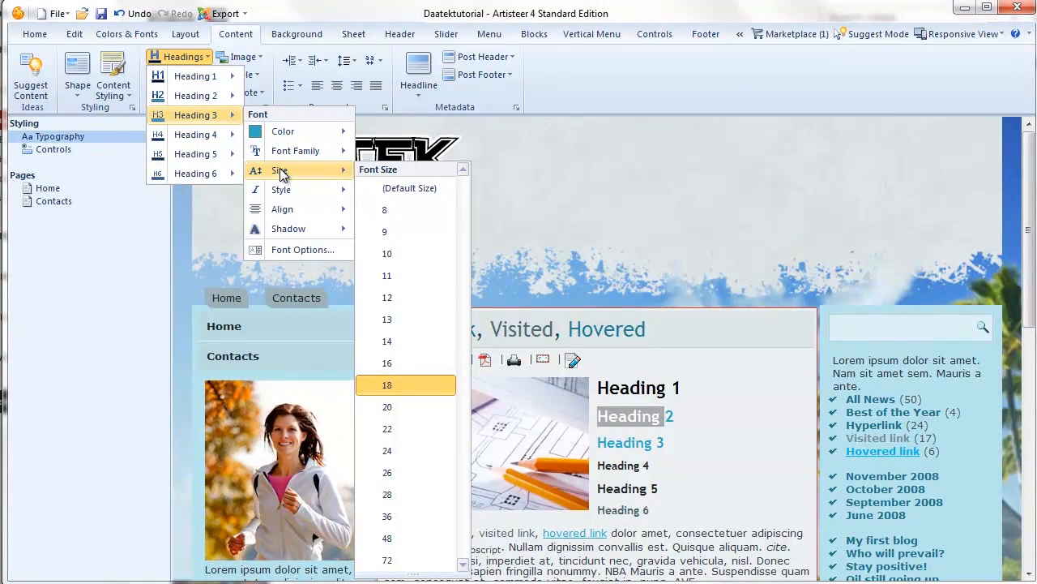
left_click(174, 75)
left_click(177, 77)
left_click(175, 74)
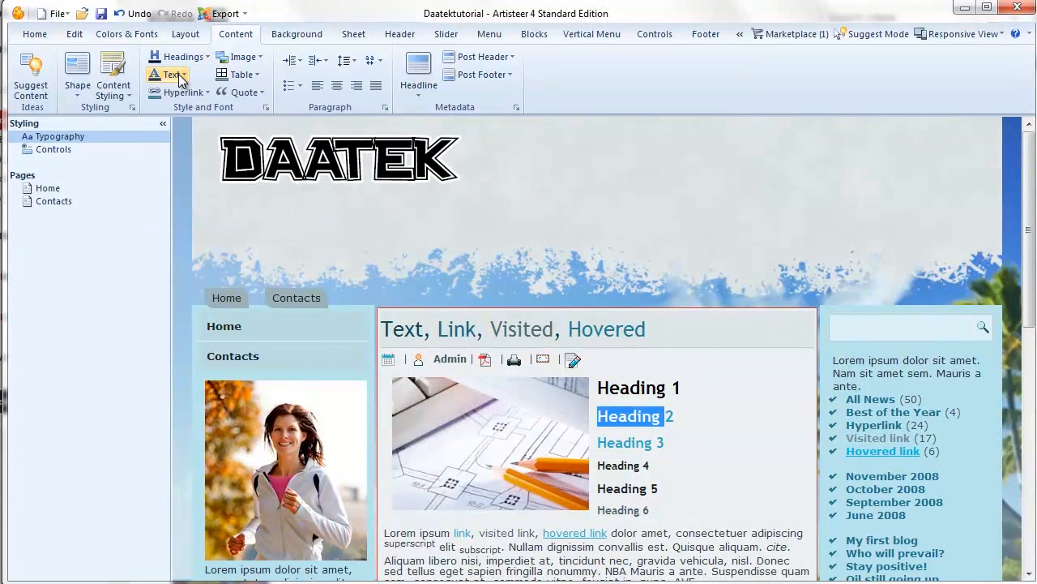
left_click(178, 75)
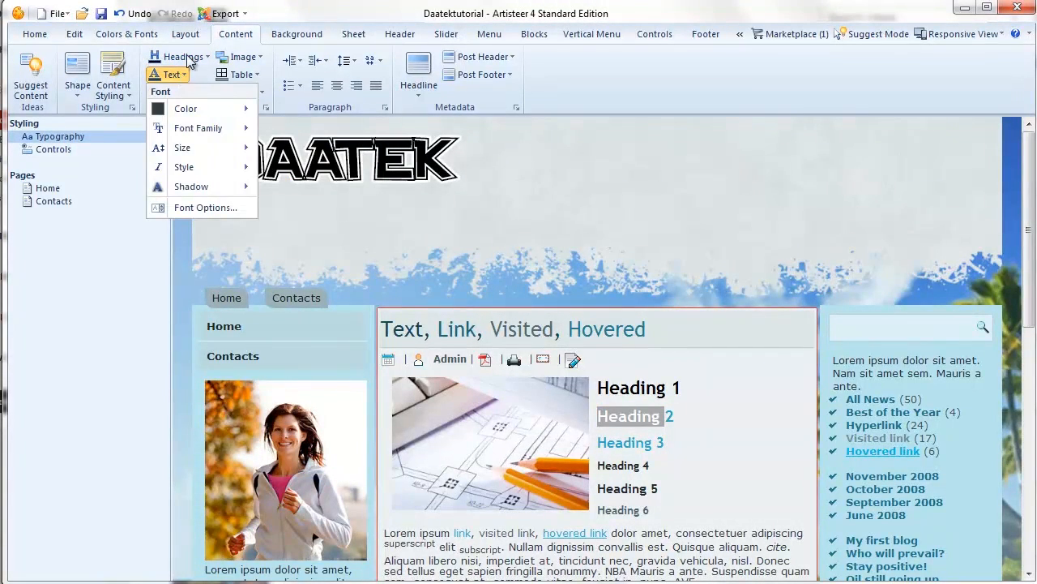
left_click(183, 57)
mouse_move(203, 135)
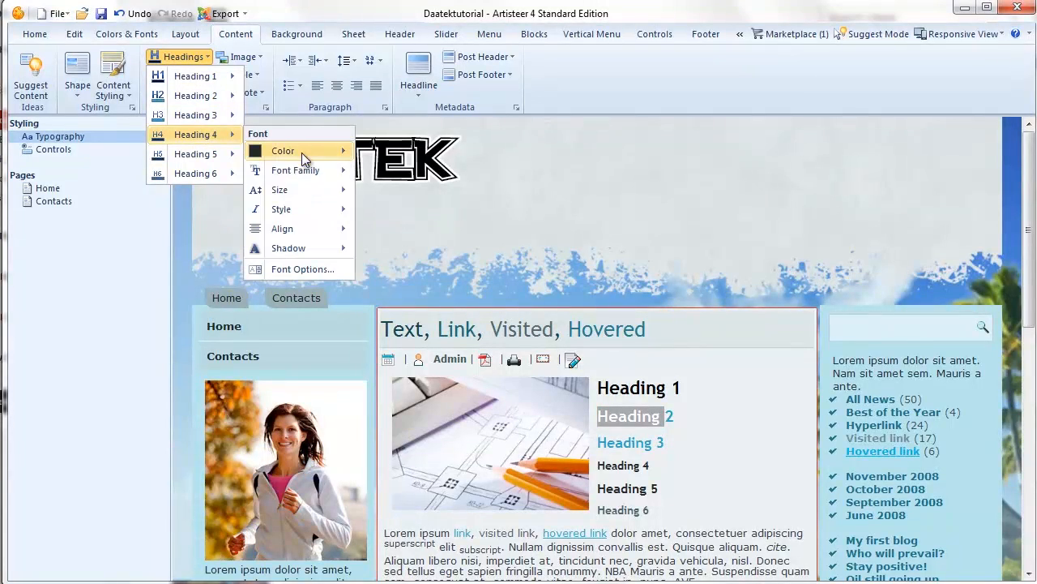
mouse_move(298, 189)
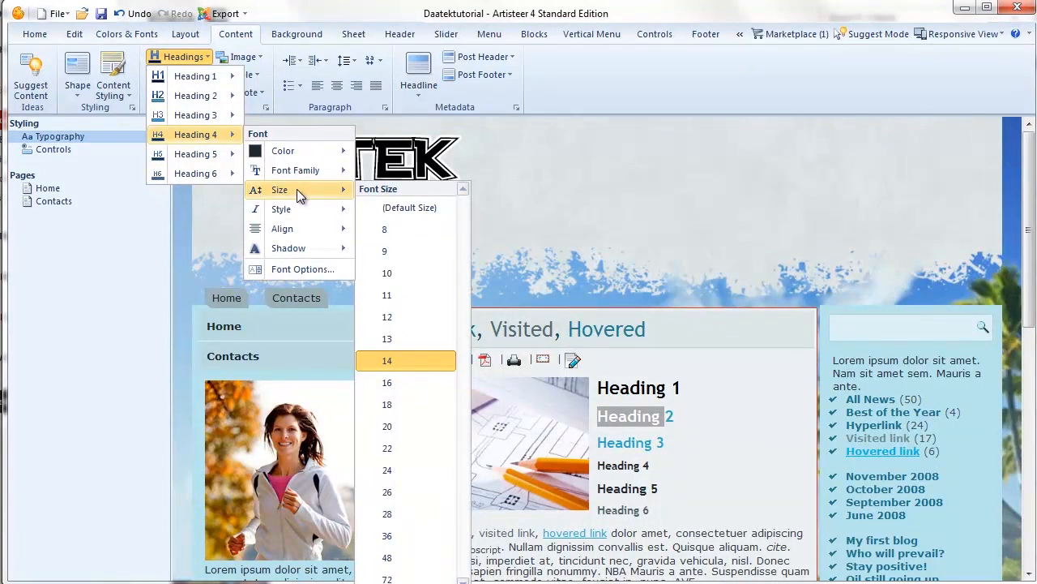
Step: Reduce the font size of the Heading 5 and Heading 6 styles
left_click(185, 62)
left_click(184, 61)
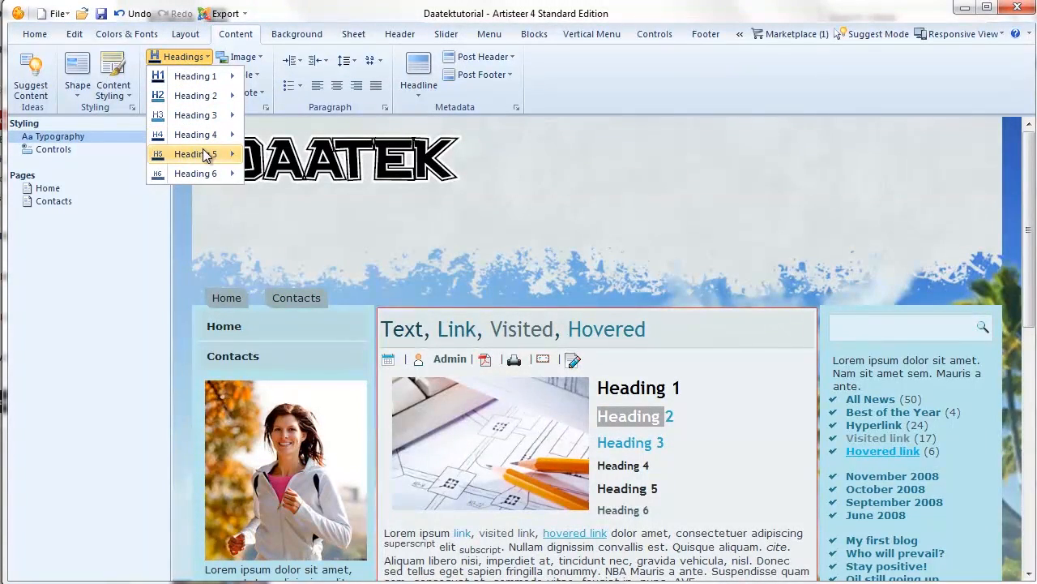
mouse_move(203, 153)
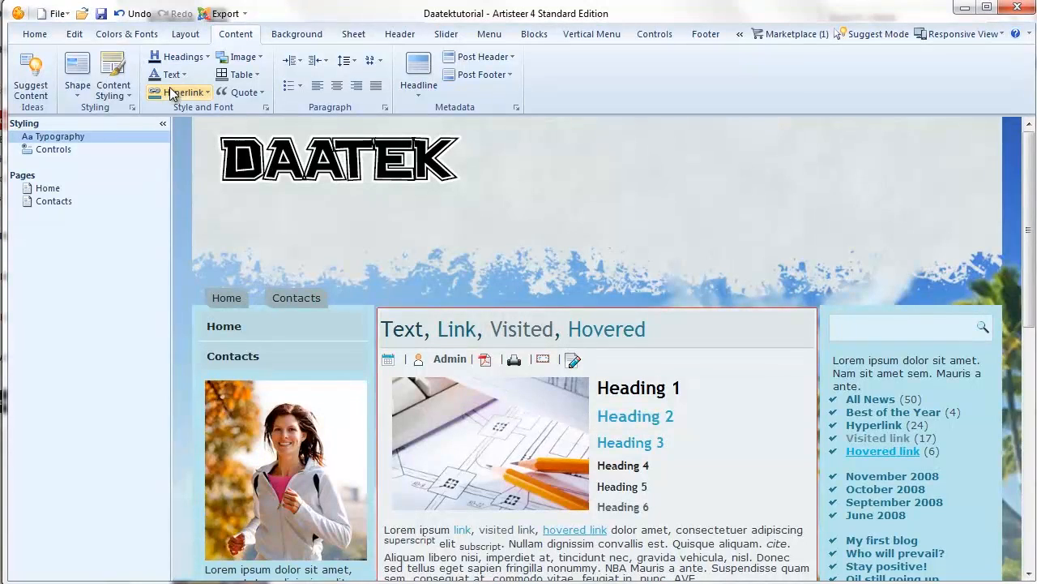
left_click(179, 57)
mouse_move(195, 173)
mouse_move(279, 228)
left_click(403, 357)
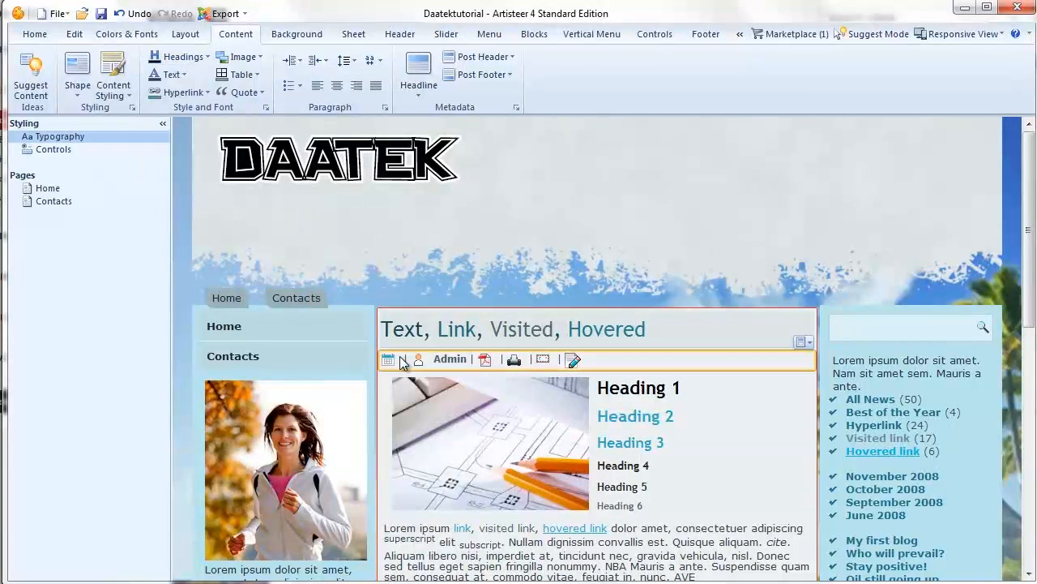
Step: Compare the text sizes of Heading 4, Heading 5 and Heading 6 in the article preview
left_click_drag(598, 506, 610, 503)
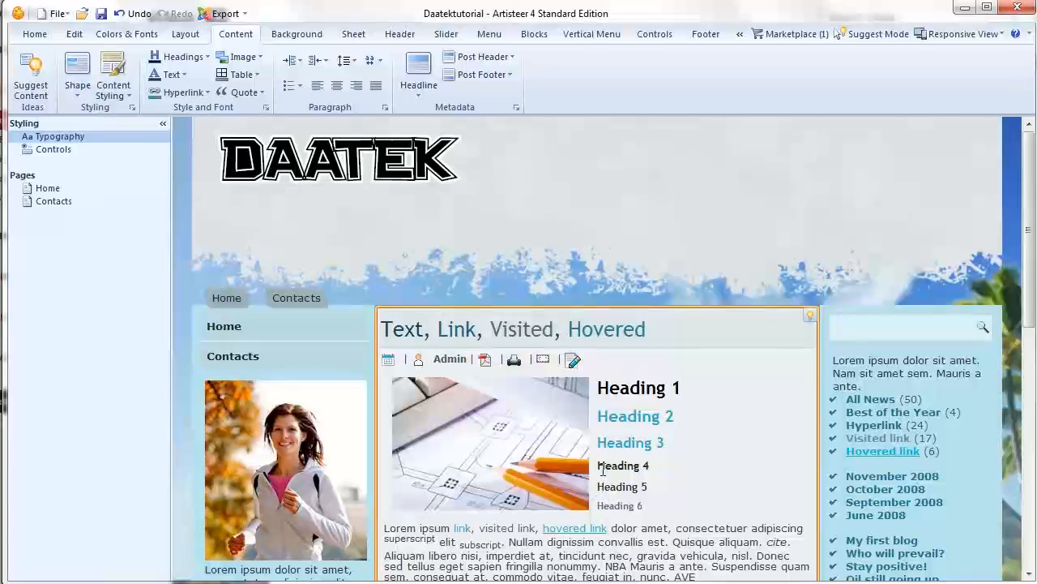
left_click_drag(599, 467, 649, 505)
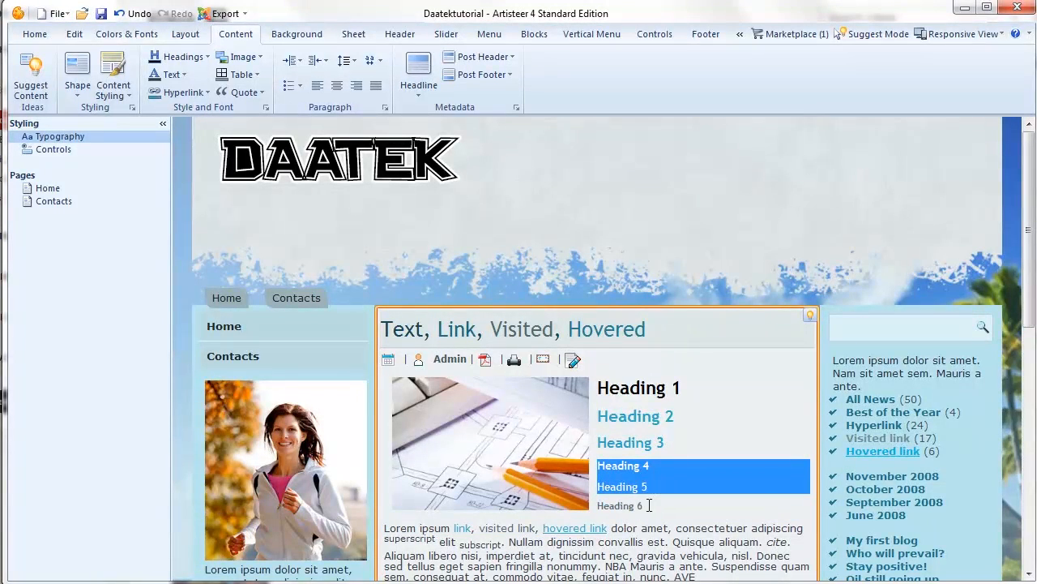
left_click(638, 466)
left_click_drag(600, 464, 640, 507)
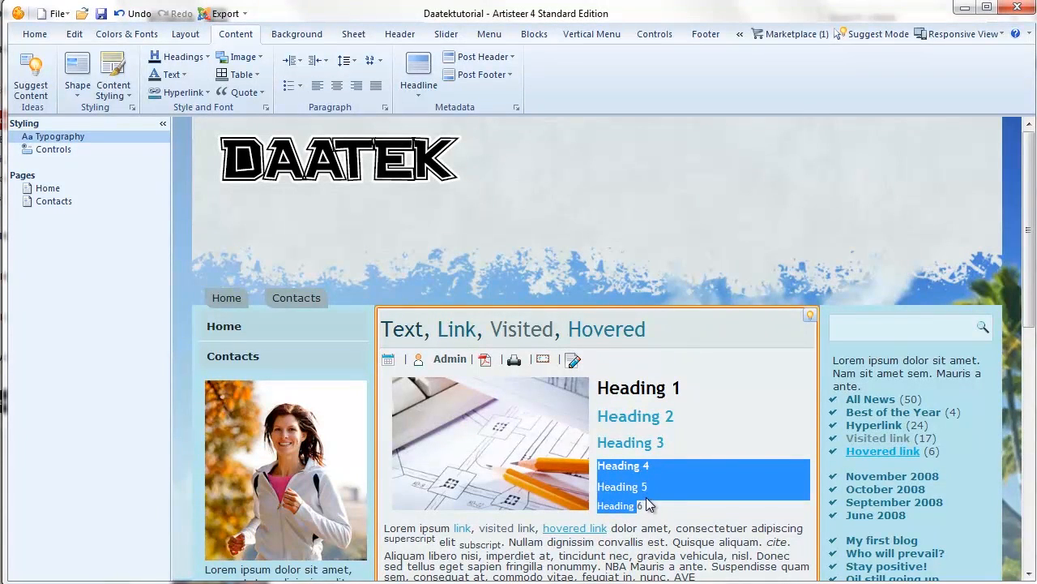
left_click(617, 470)
left_click_drag(614, 473, 647, 507)
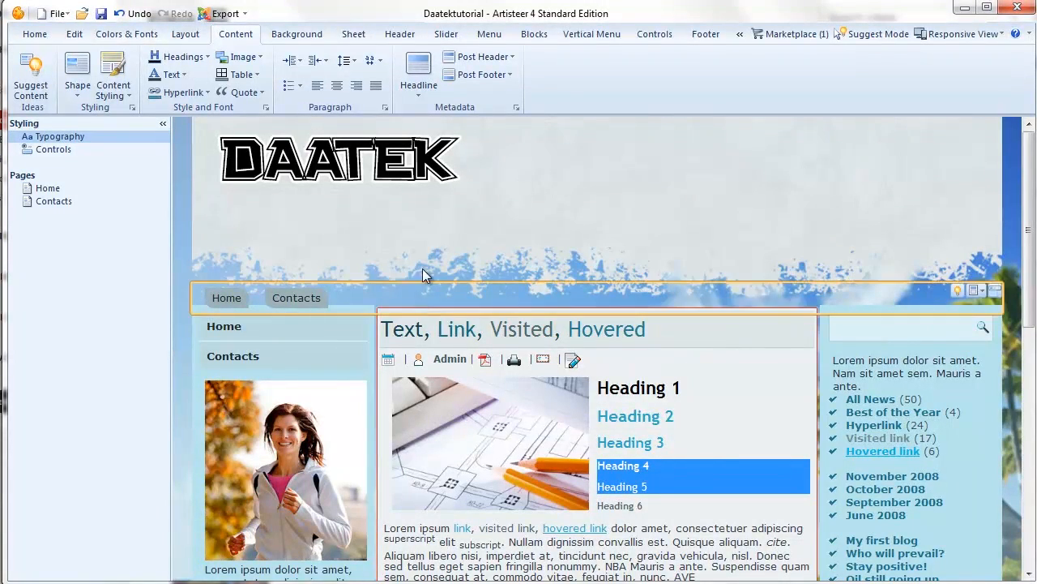
Step: Apply the third preset in the fourth row of the style gallery to the post header and check the article
left_click(511, 63)
mouse_move(495, 124)
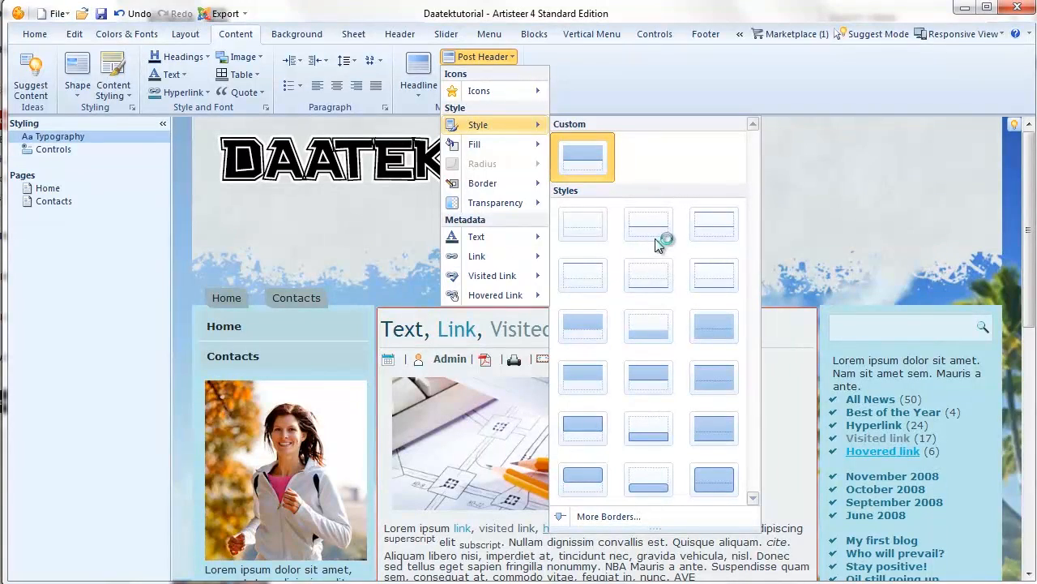
left_click(712, 381)
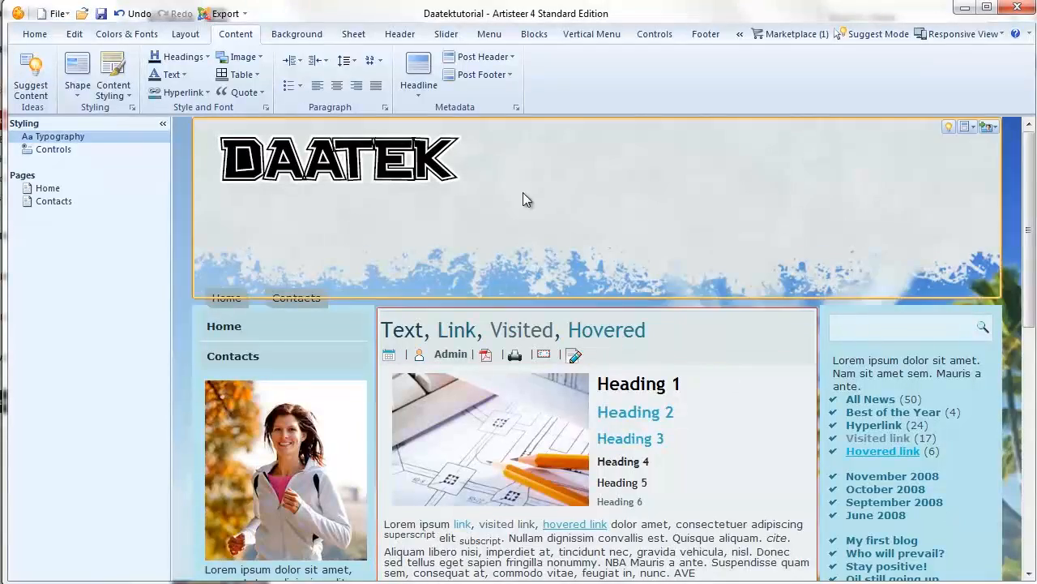
scroll(620, 330, "down", 5)
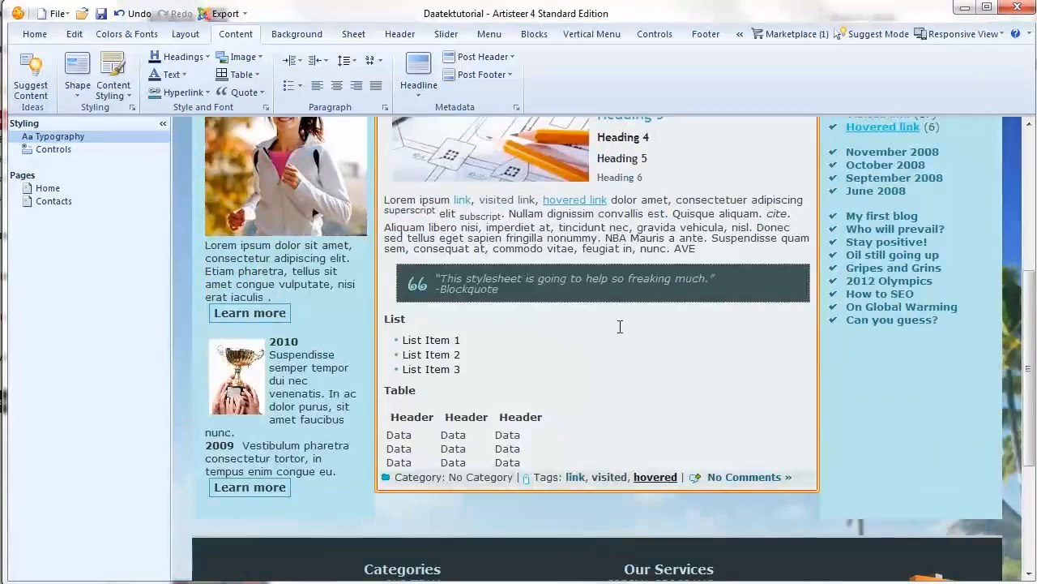
scroll(620, 326, "up", 5)
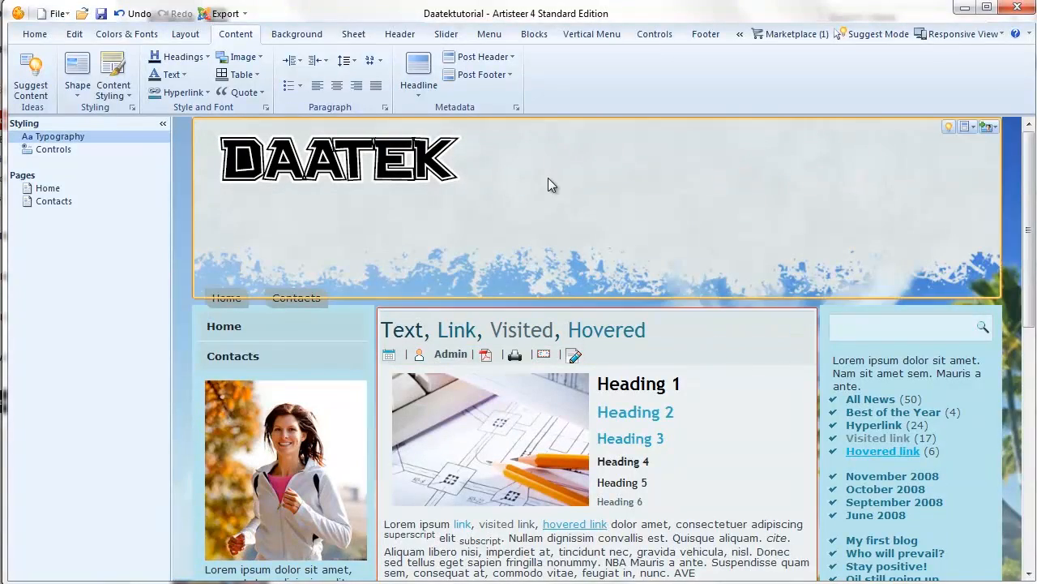
scroll(626, 250, "down", 5)
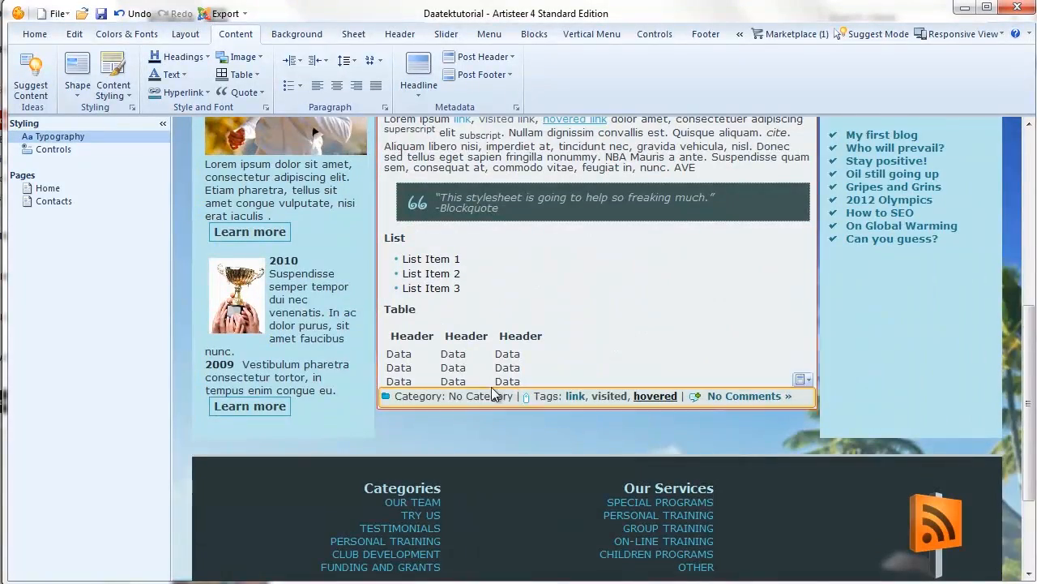
scroll(693, 381, "up", 5)
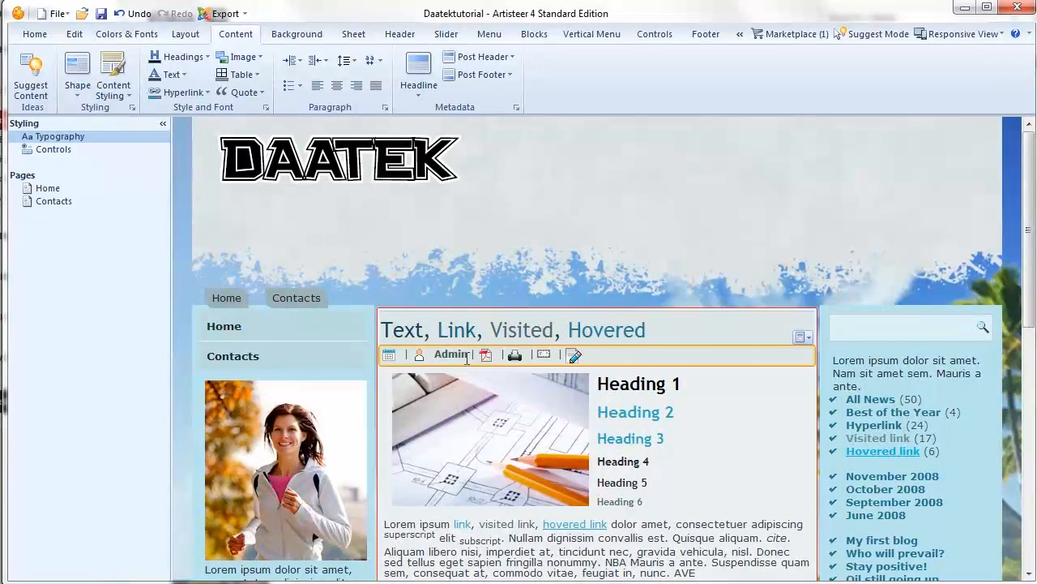
Step: Apply the third preset in the first row of the style gallery to the post footer
scroll(648, 355, "down", 7)
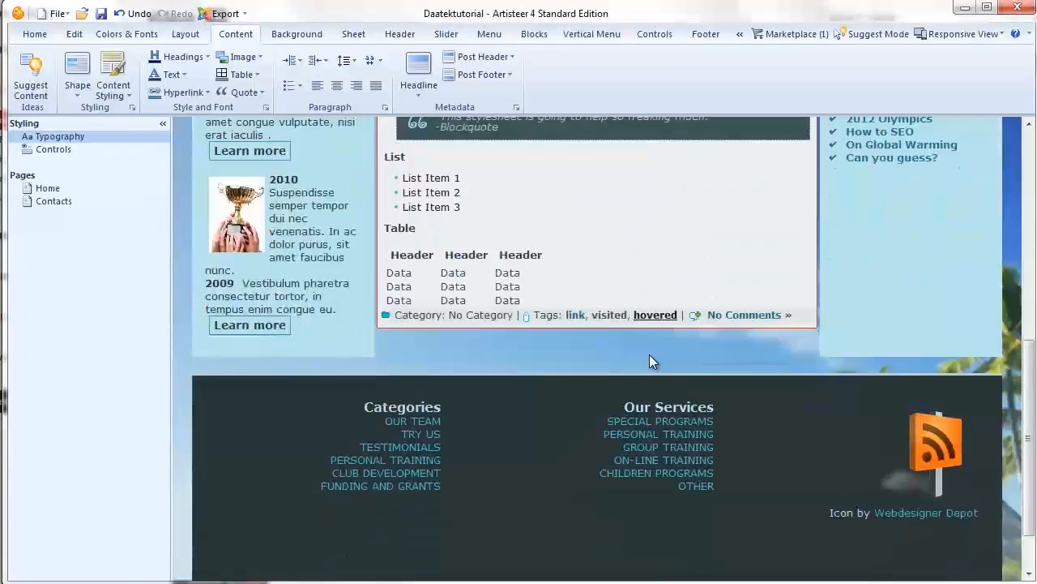
scroll(650, 354, "up", 4)
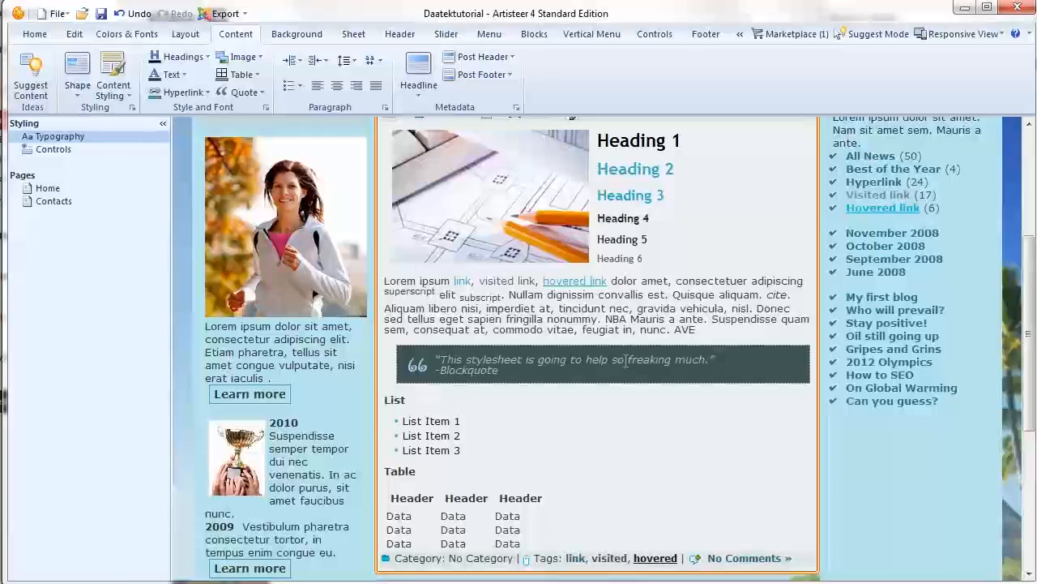
scroll(735, 269, "up", 3)
scroll(728, 270, "down", 2)
scroll(666, 346, "up", 1)
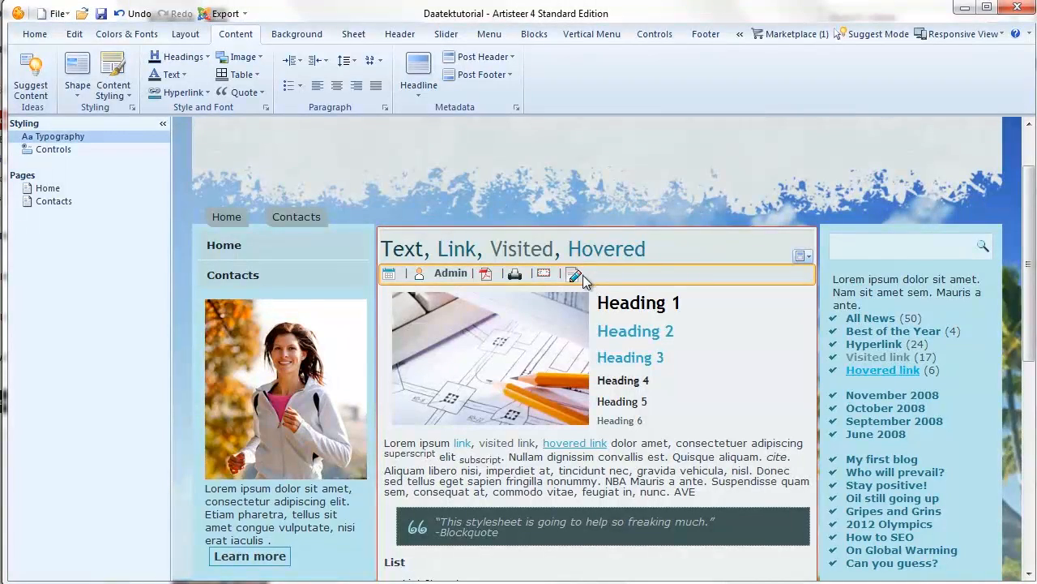
scroll(542, 173, "down", 1)
scroll(543, 172, "down", 2)
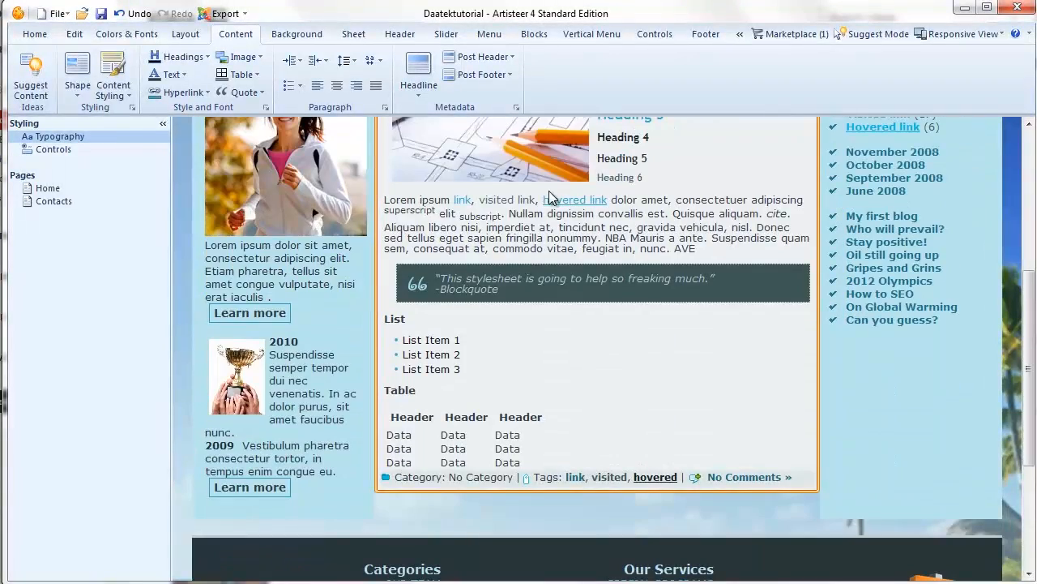
left_click(505, 75)
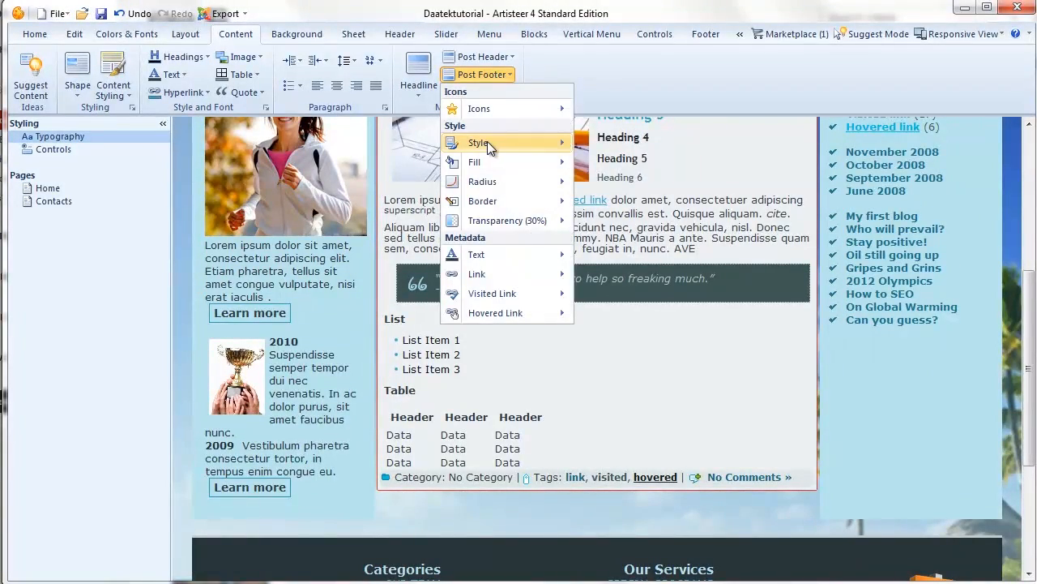
mouse_move(487, 141)
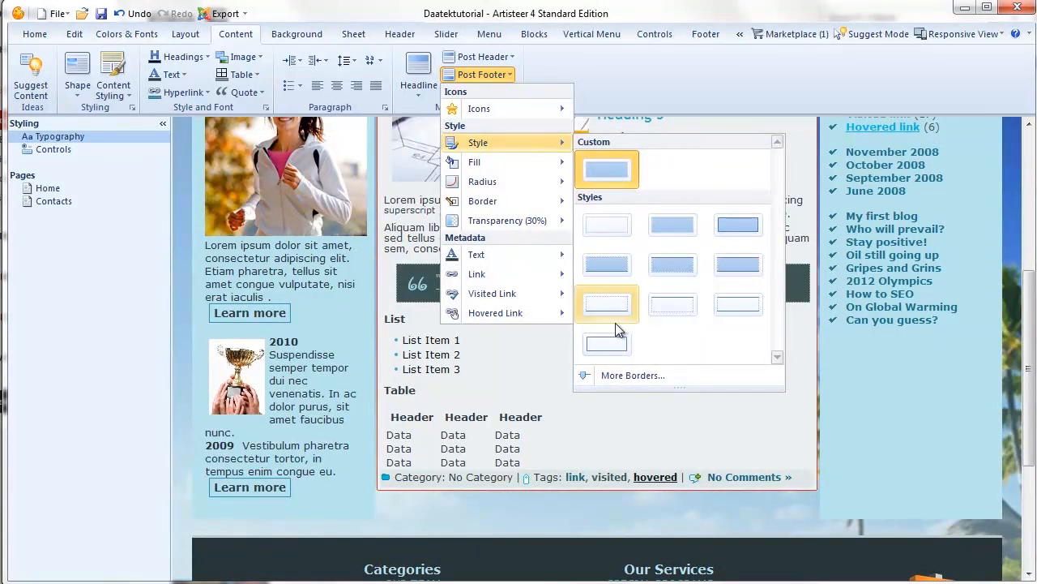
left_click(740, 229)
Step: Set the post footer's metadata text size to 8
left_click(495, 76)
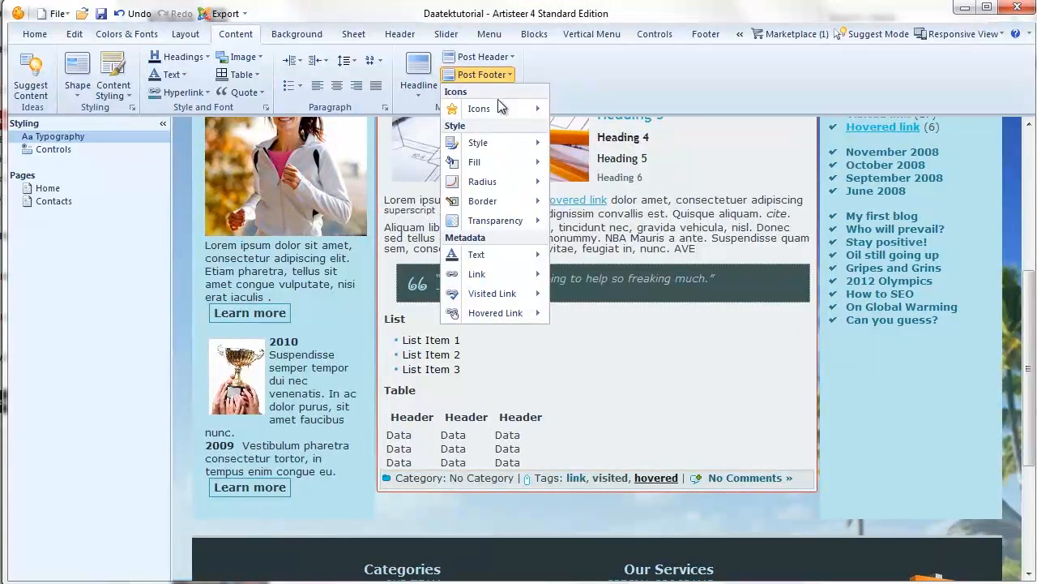
mouse_move(503, 254)
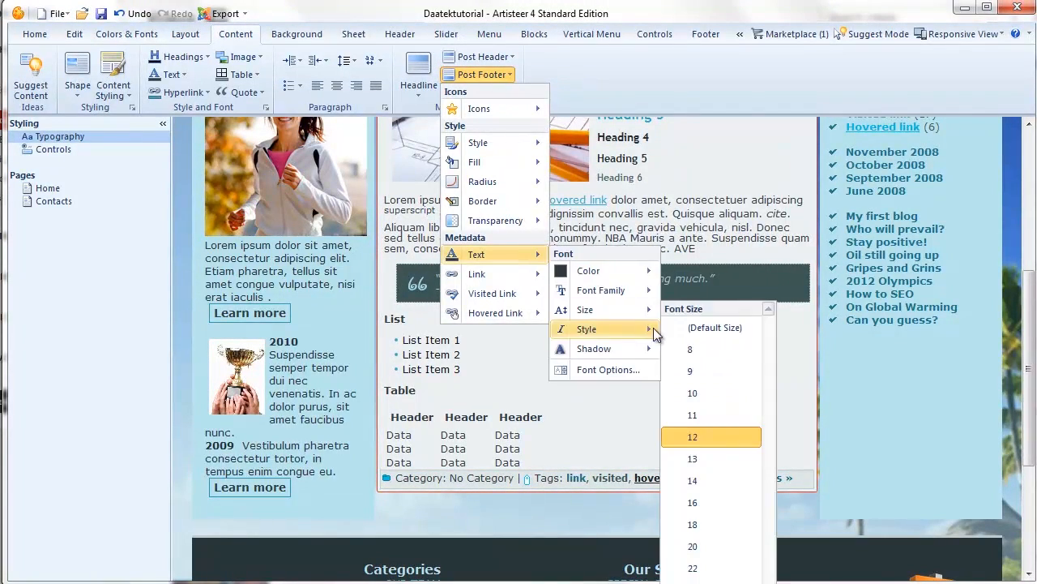
left_click(696, 349)
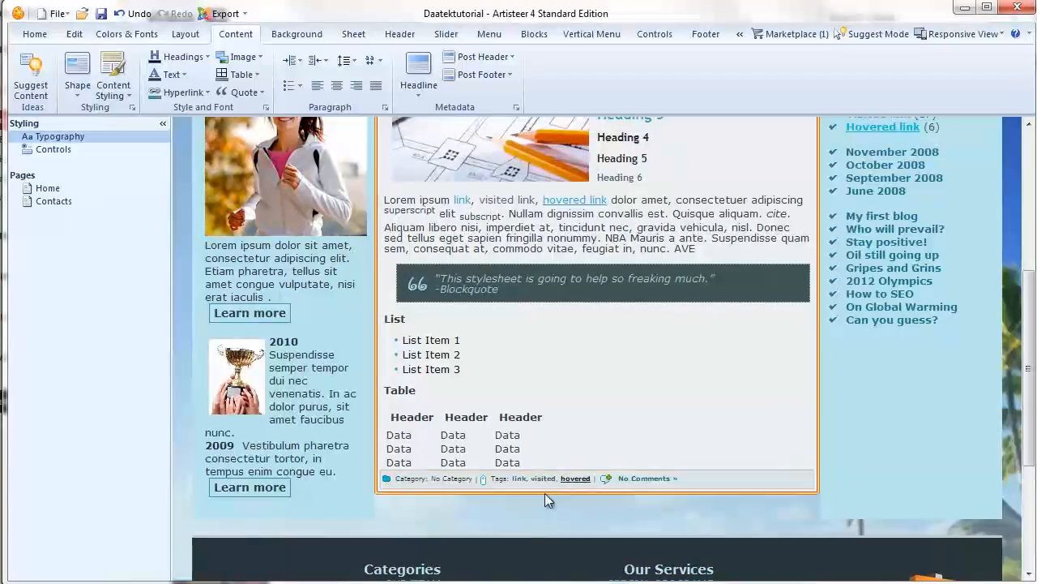
Step: Set the post header's metadata text size to 8
scroll(644, 498, "up", 4)
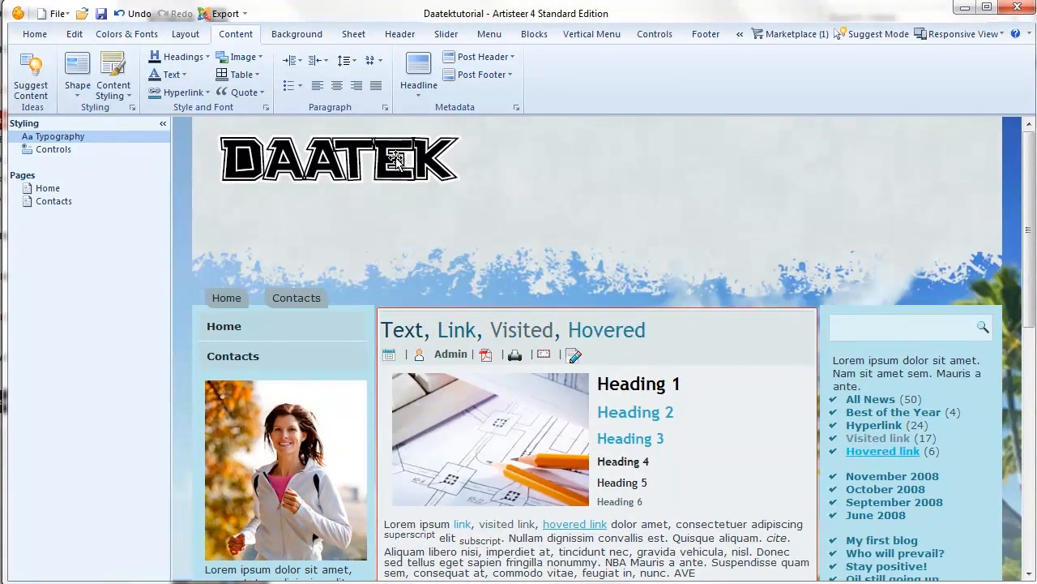
left_click(480, 57)
mouse_move(486, 243)
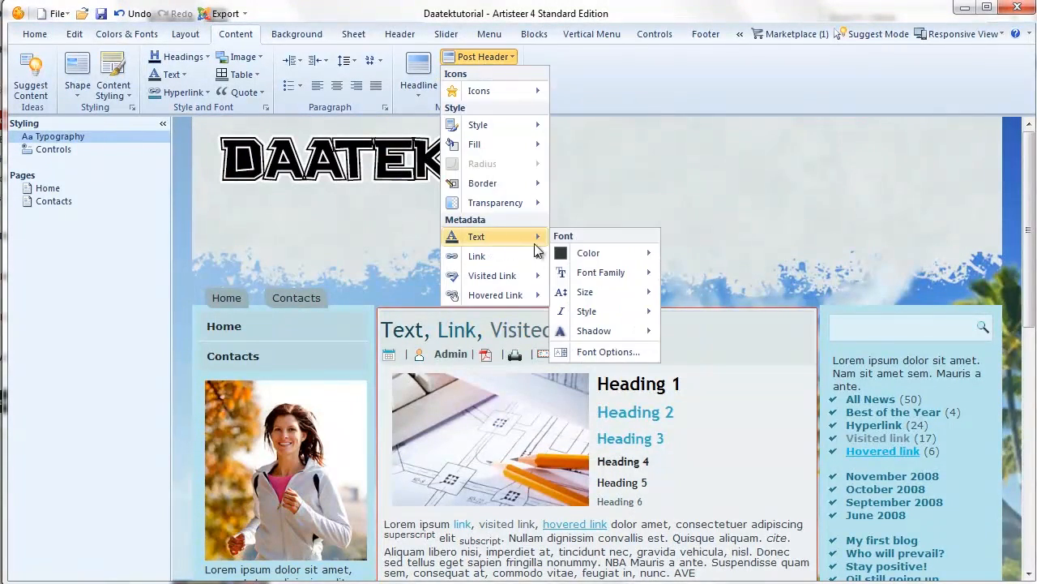
left_click(685, 331)
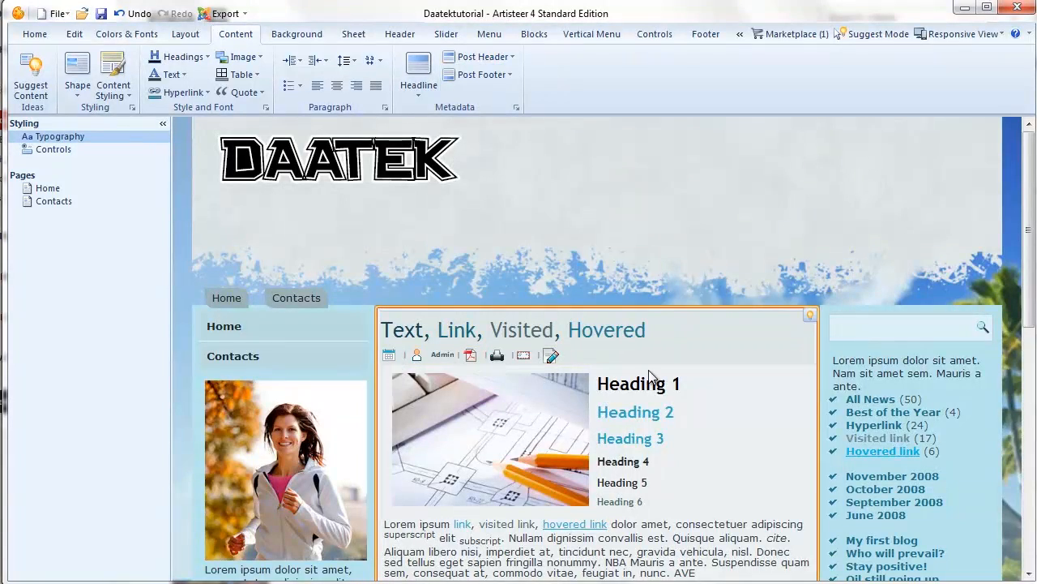
Step: Change the post header's metadata text color to red
scroll(706, 400, "down", 2)
left_click(509, 57)
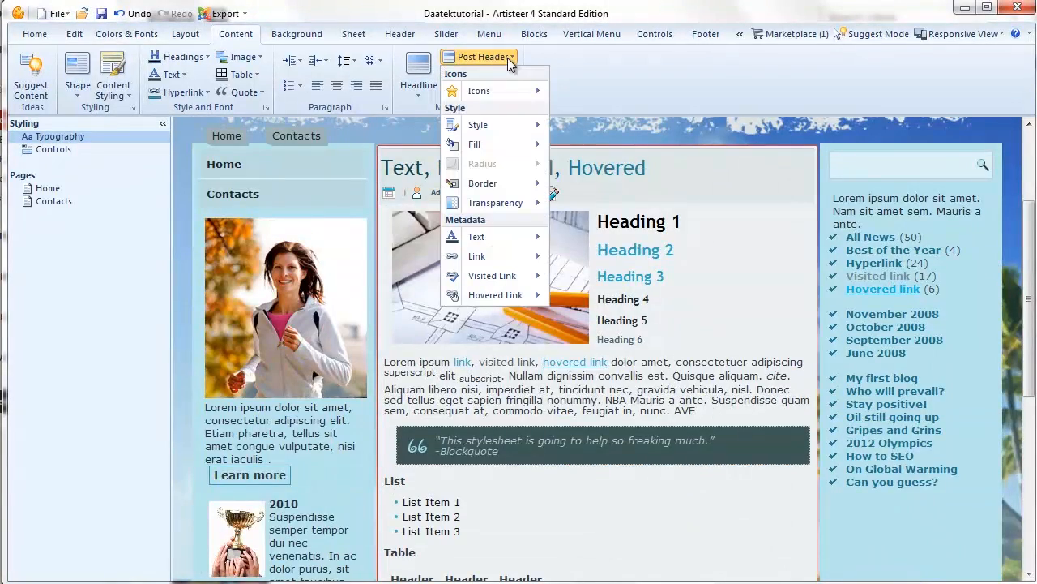
left_click(676, 163)
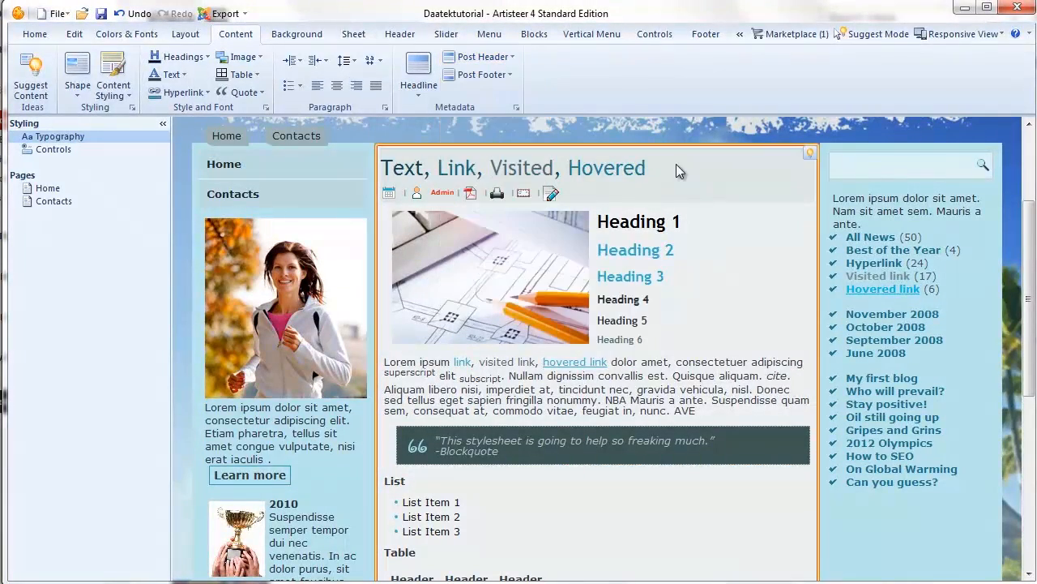
Step: Set the article headline's text size to 18
left_click_drag(667, 168, 531, 168)
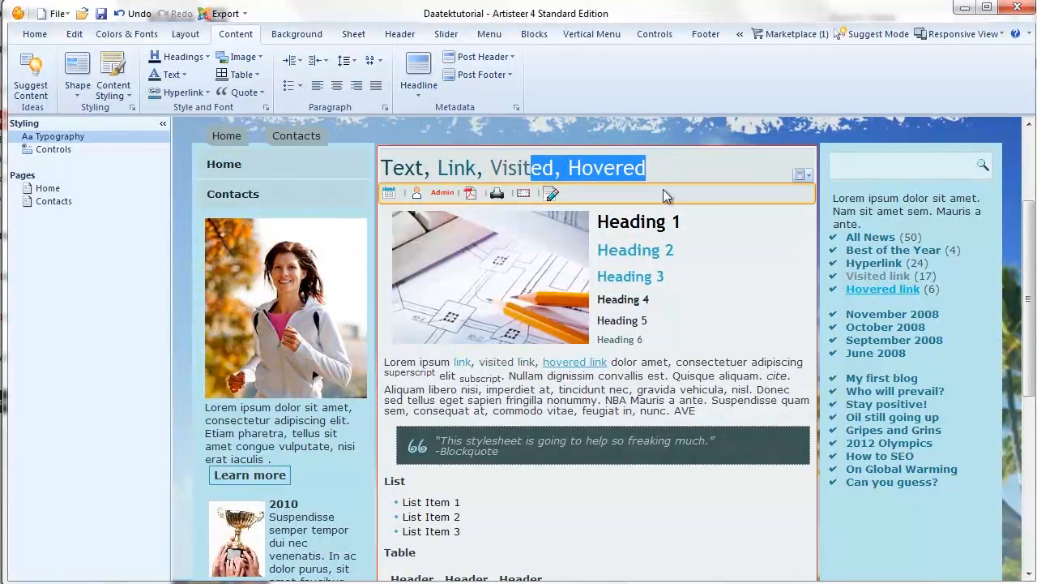
left_click_drag(675, 167, 410, 168)
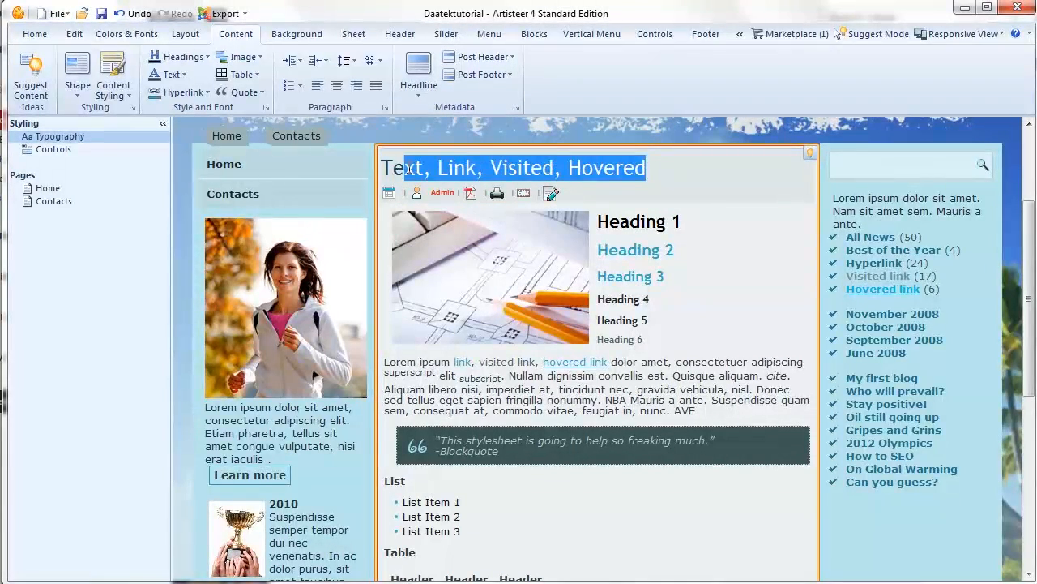
left_click(419, 77)
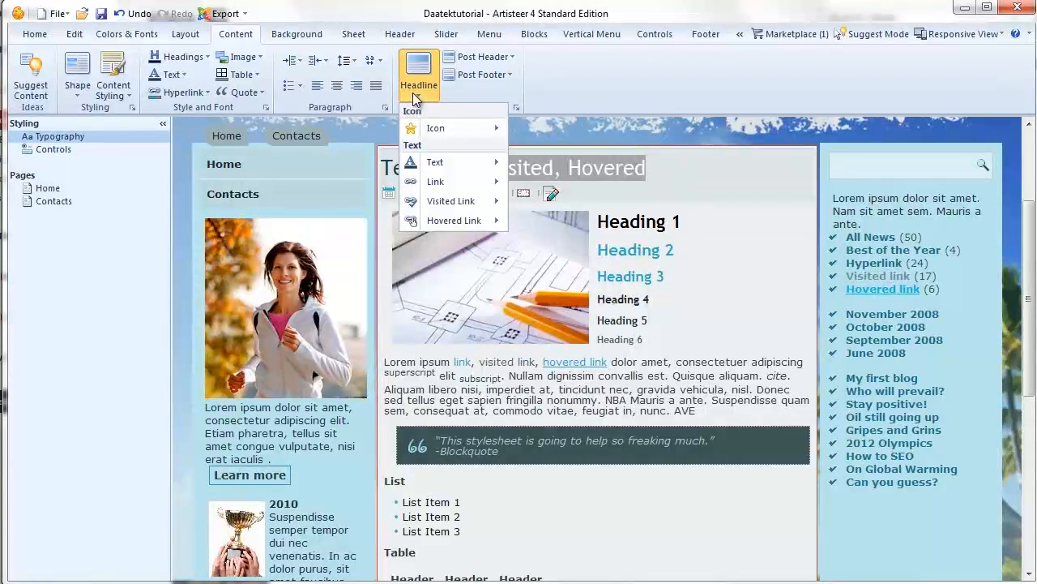
mouse_move(438, 166)
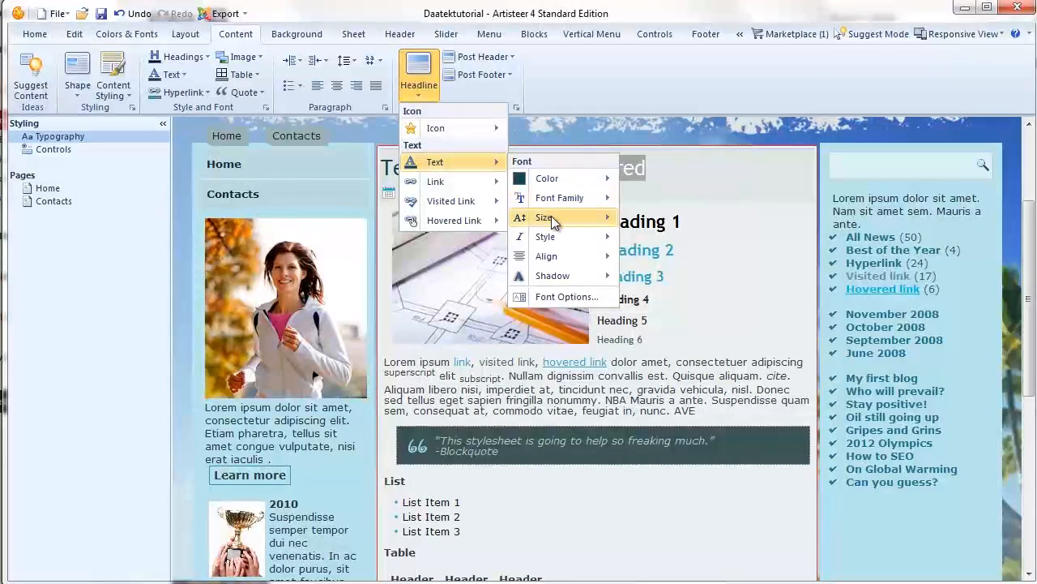
mouse_move(557, 229)
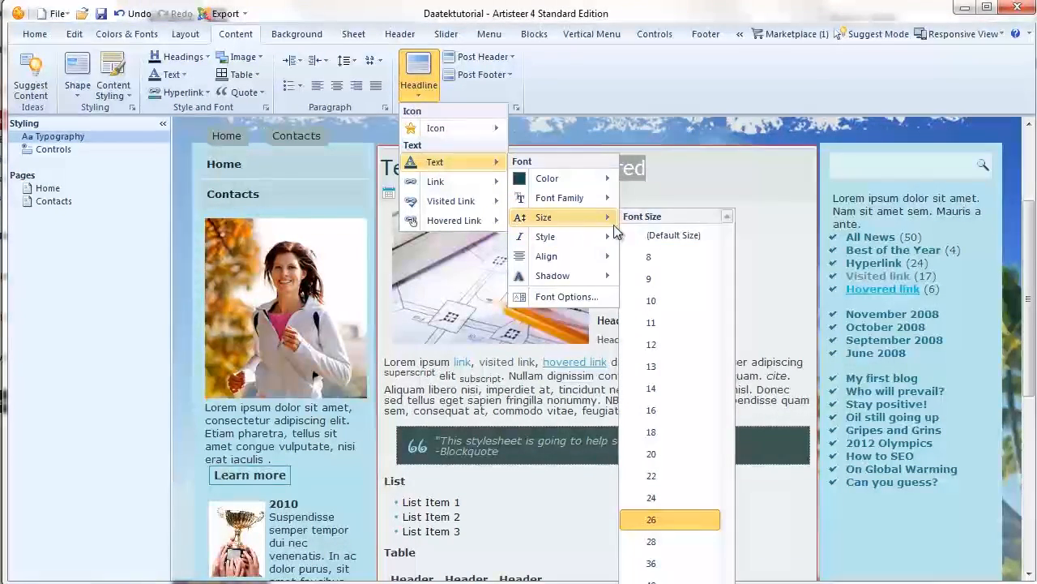
left_click(655, 437)
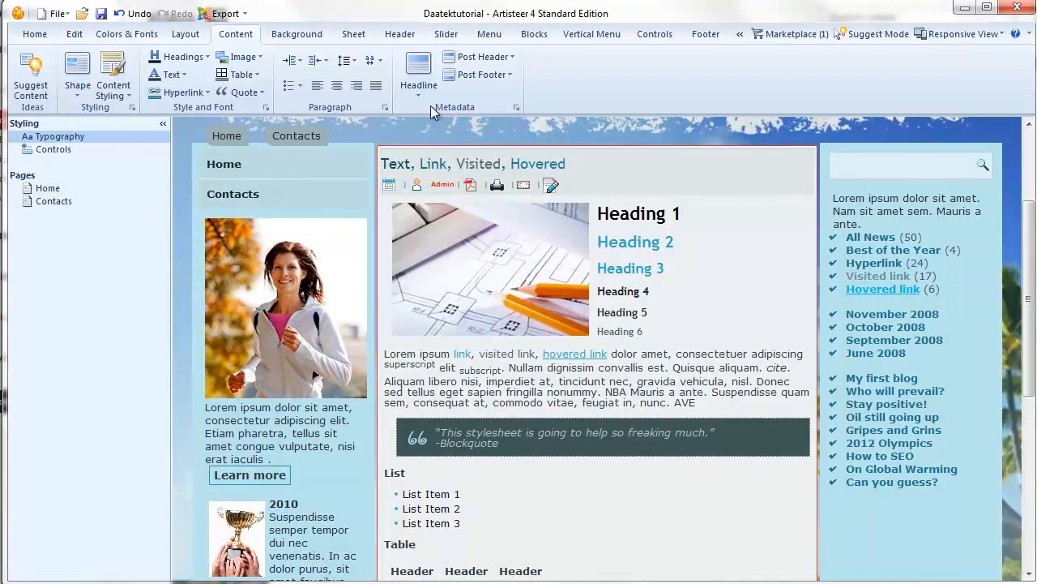
Step: Set the article headline's text size to 20
left_click(419, 77)
mouse_move(435, 163)
mouse_move(543, 217)
left_click(655, 454)
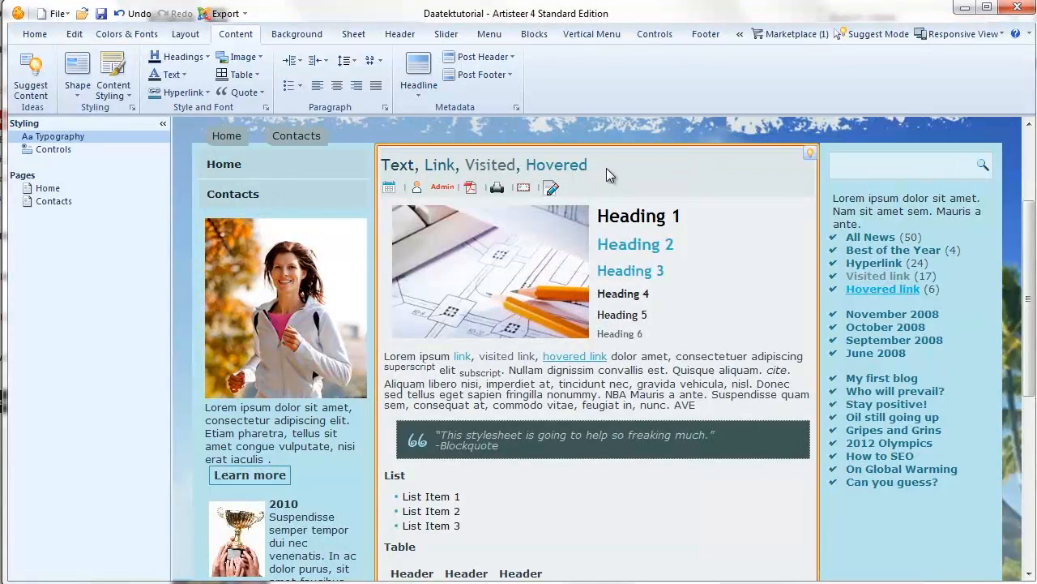
Step: Make the article headline's text bold and check it by selecting the headline
left_click(412, 102)
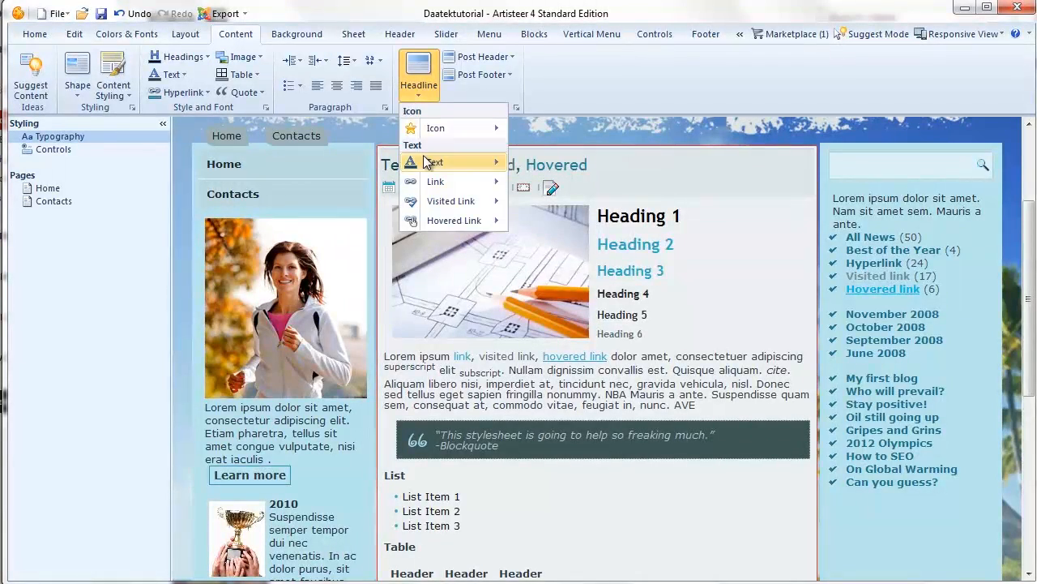
mouse_move(428, 165)
mouse_move(559, 239)
left_click(661, 308)
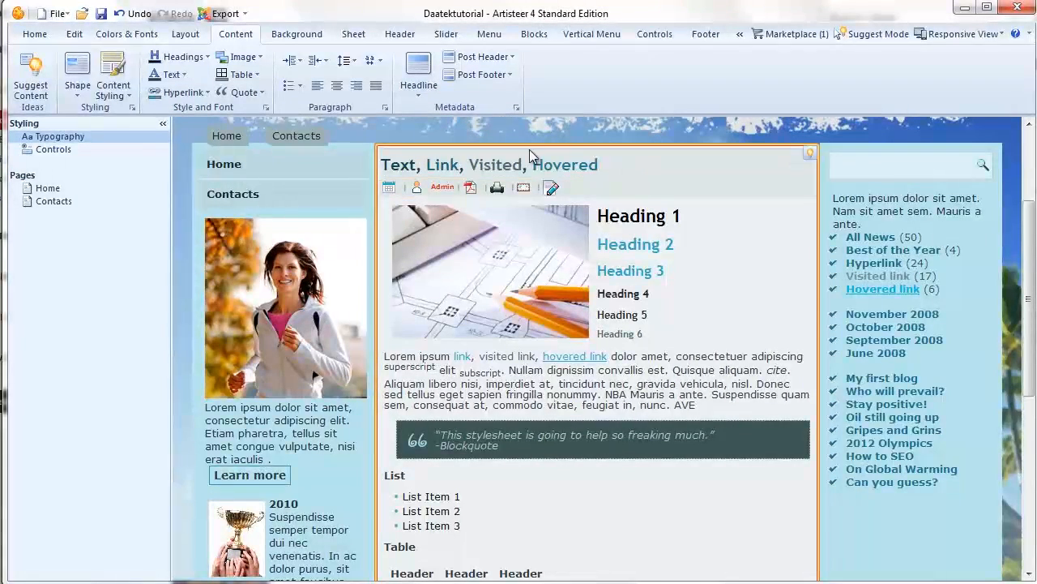
left_click_drag(598, 165, 380, 164)
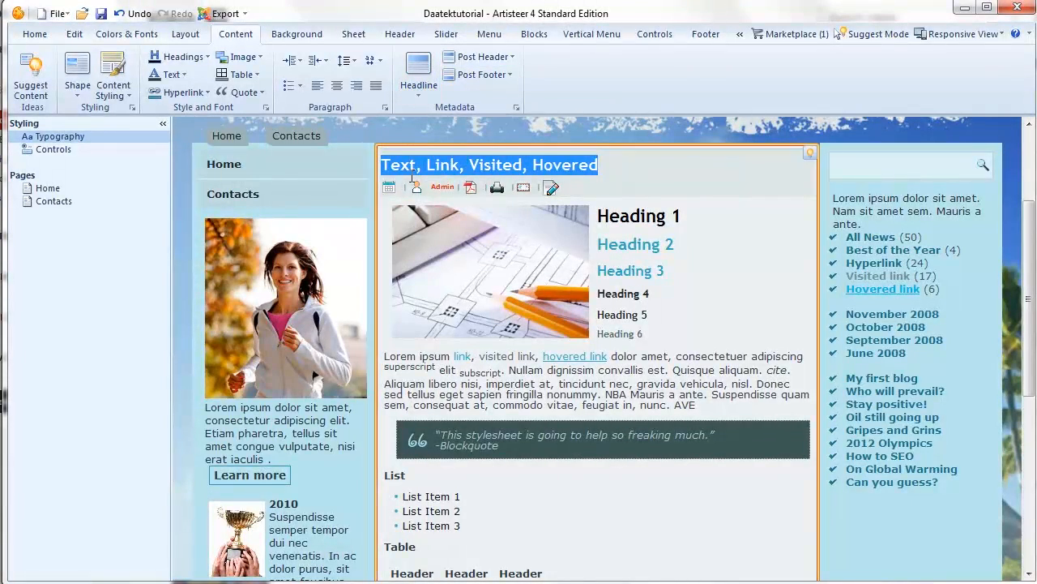
left_click(601, 166)
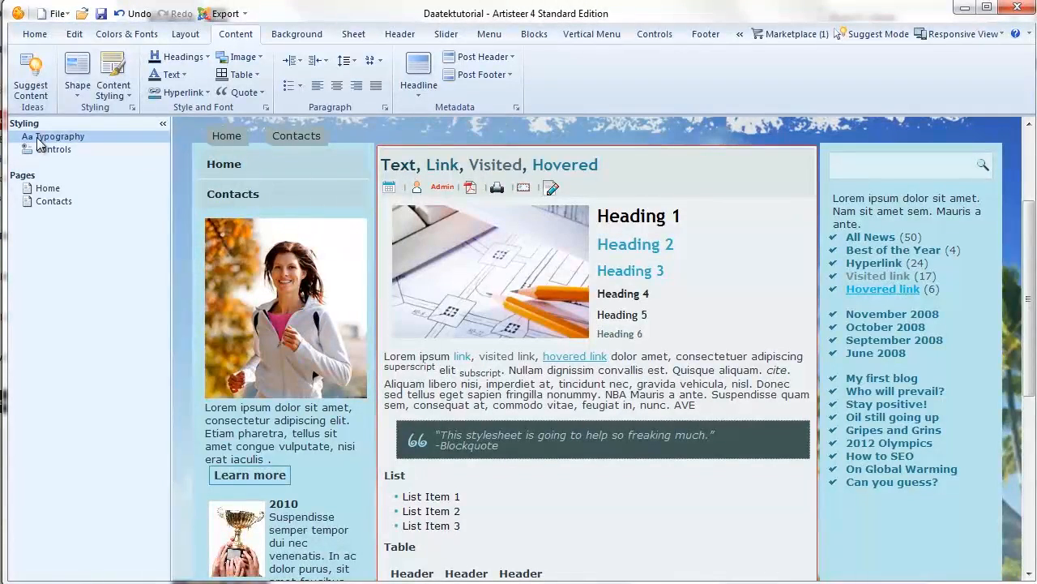
Step: Increase the font size of the blockquote text in the article
scroll(650, 281, "down", 2)
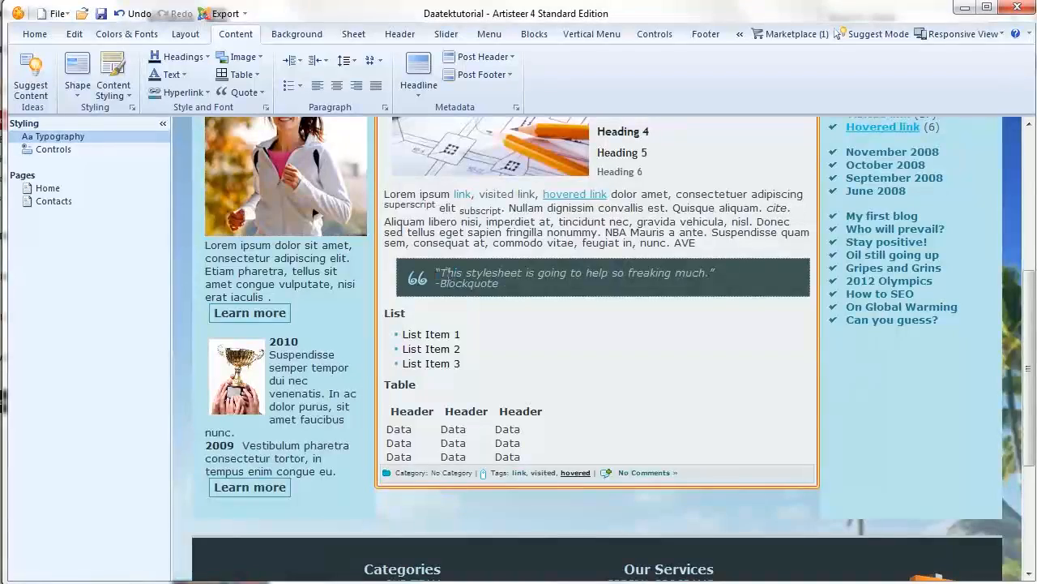
triple_click(539, 288)
scroll(572, 366, "up", 2)
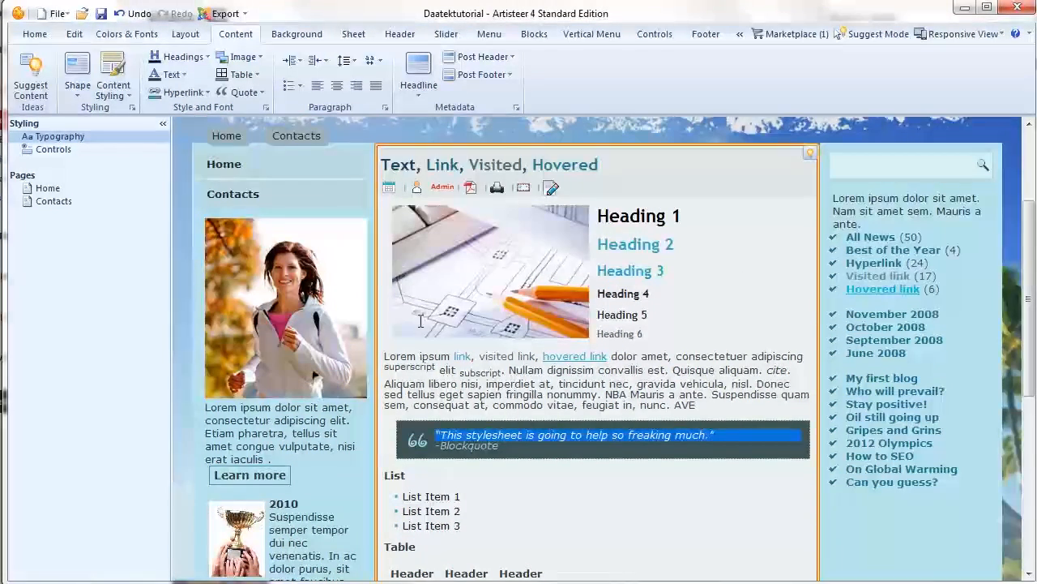
left_click(265, 94)
mouse_move(244, 295)
left_click(348, 521)
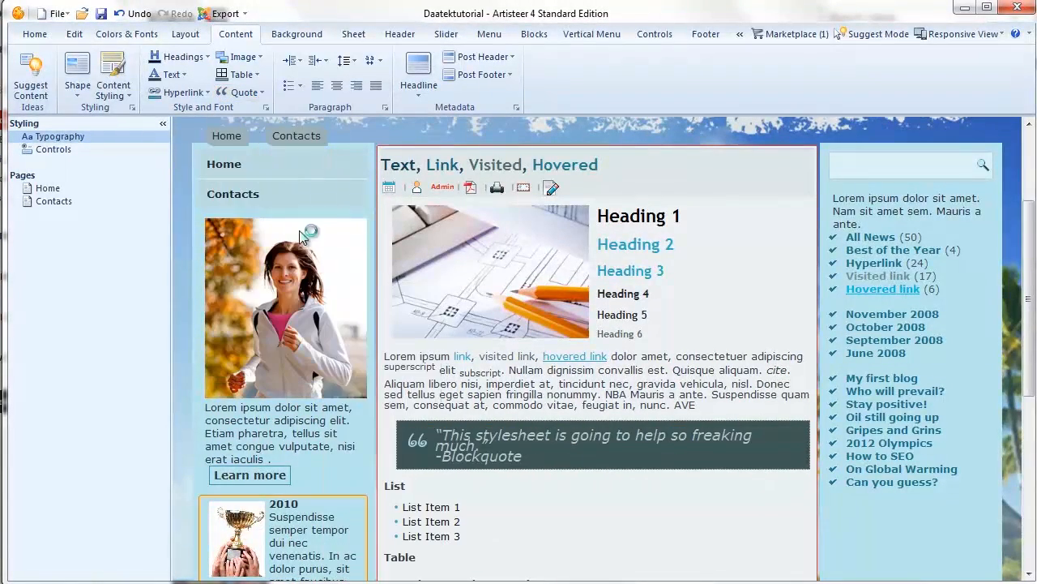
Step: Examine the quote formatting options and review the styled article from its headline to its footer
left_click(256, 96)
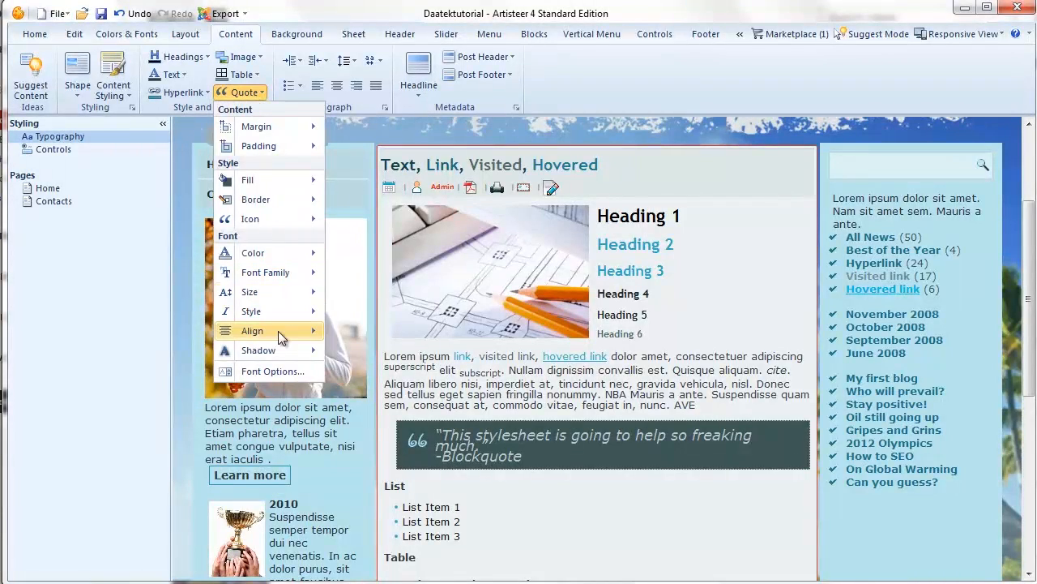
scroll(413, 305, "down", 3)
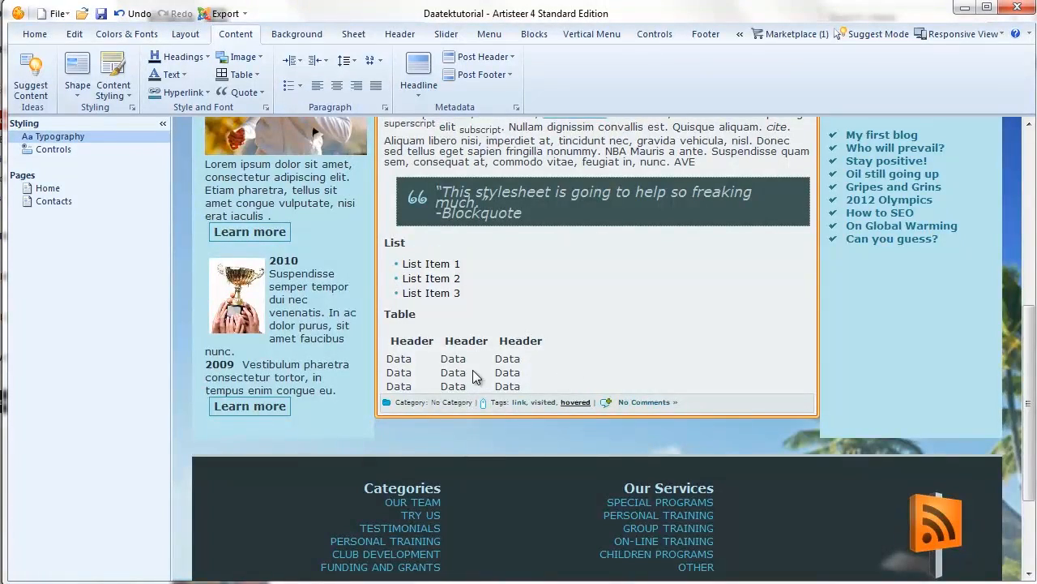
scroll(479, 378, "up", 2)
scroll(667, 397, "down", 1)
scroll(663, 401, "up", 1)
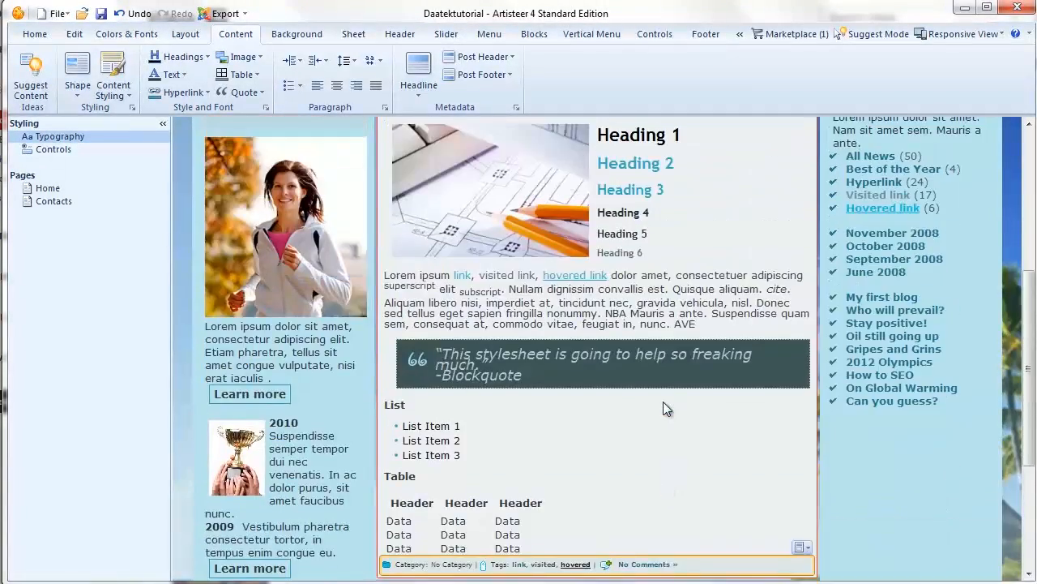
scroll(697, 375, "up", 2)
scroll(672, 394, "down", 2)
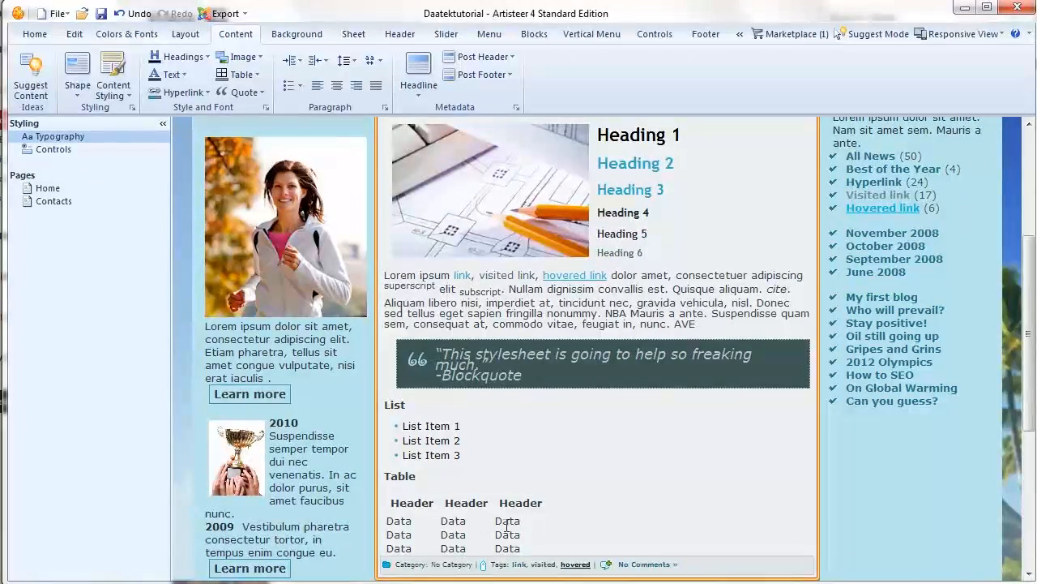
scroll(519, 523, "up", 3)
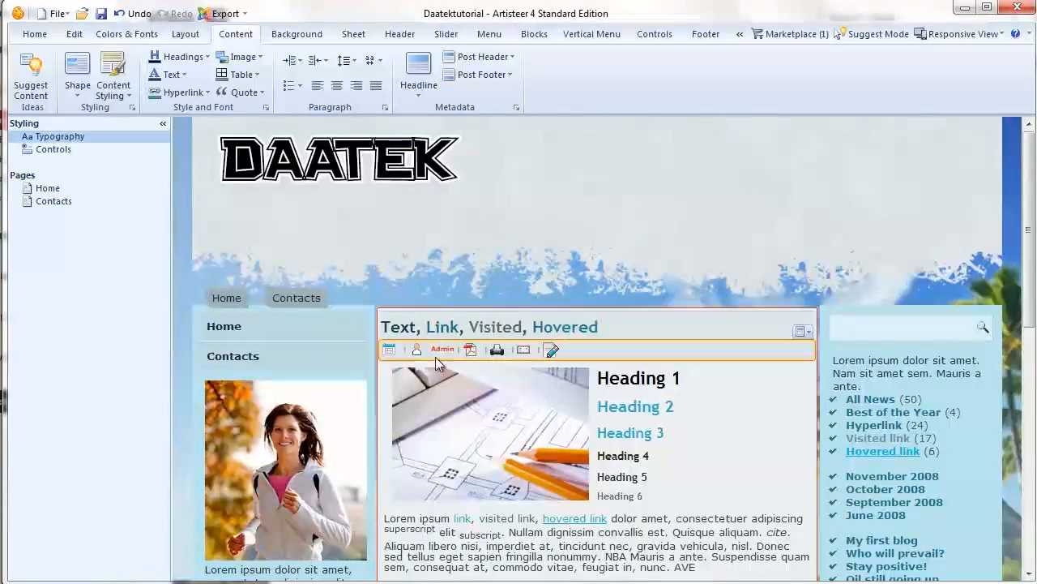
Step: Open the Controls styling page and examine its buttons, input fields, pager and social icons
left_click(53, 150)
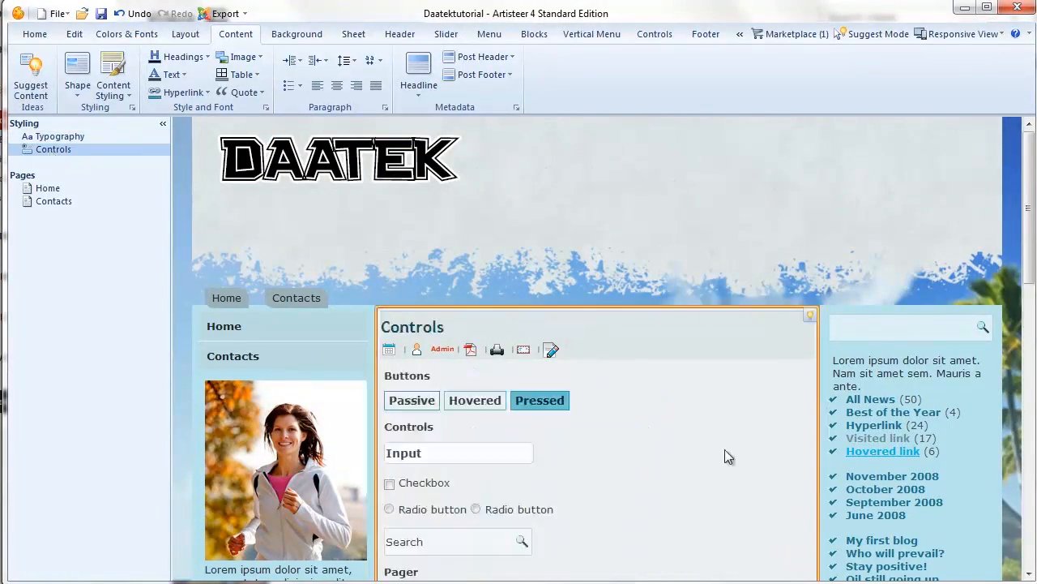
scroll(725, 449, "down", 2)
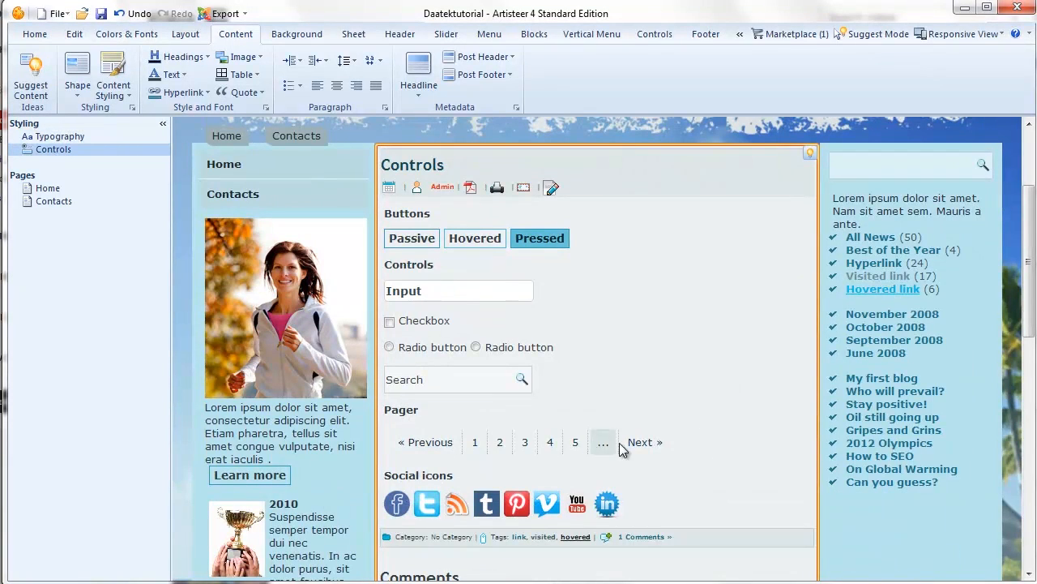
Step: Select the Input field on the Controls page and apply the rounded input style with a dotted border
scroll(674, 464, "down", 1)
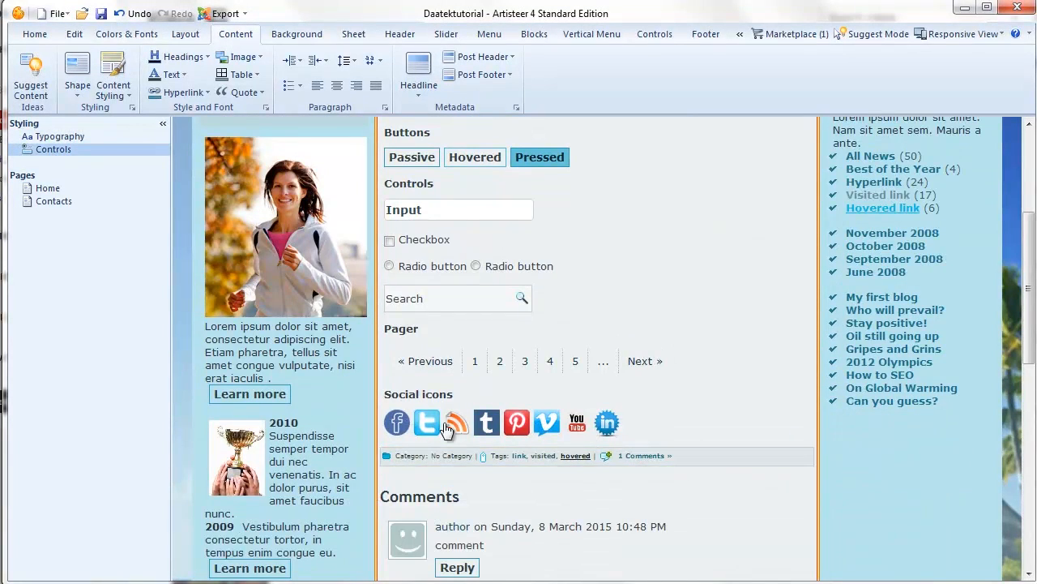
scroll(579, 417, "down", 4)
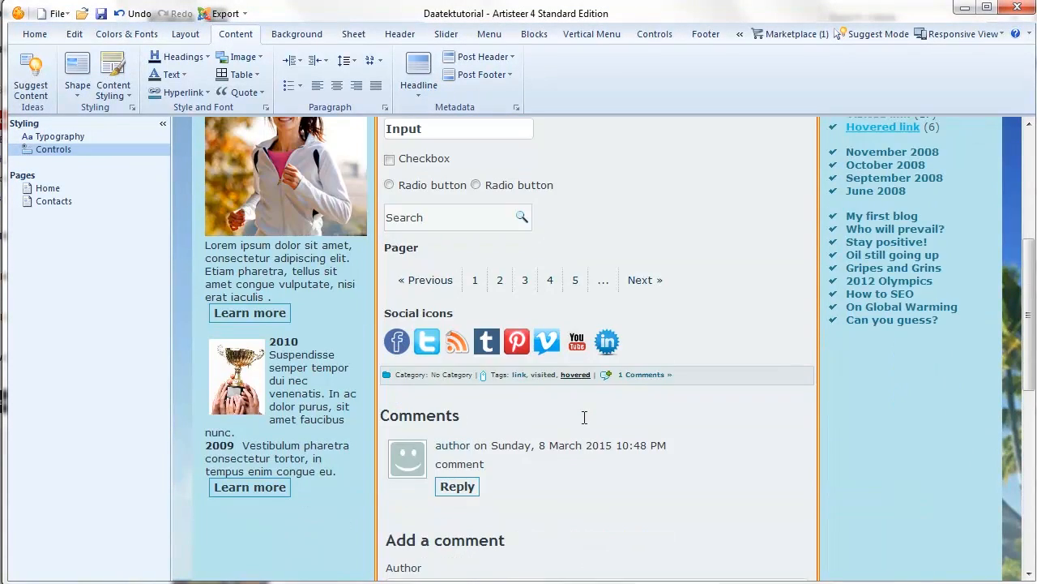
scroll(554, 425, "down", 1)
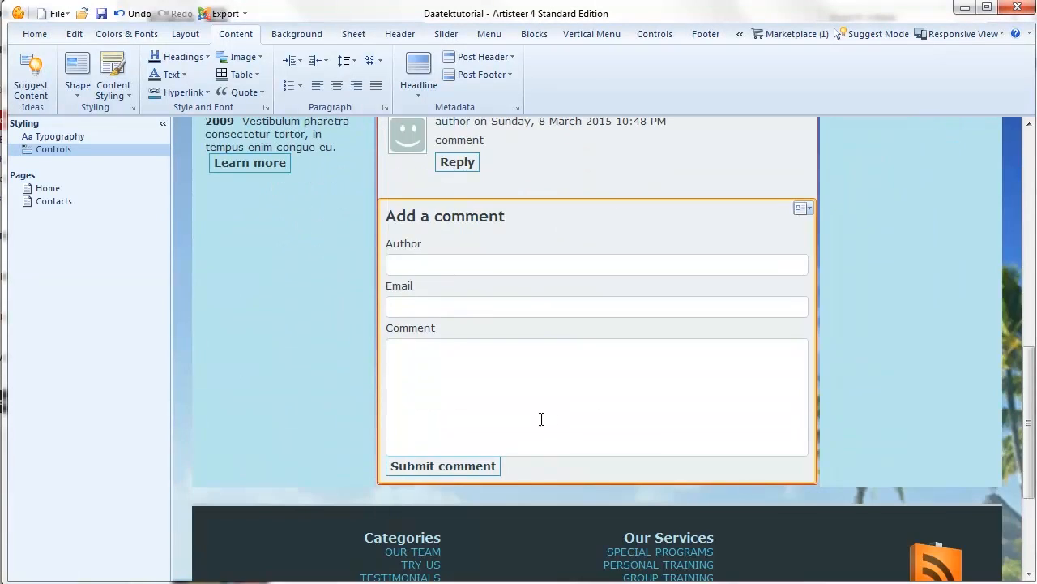
scroll(440, 333, "up", 7)
left_click(435, 372)
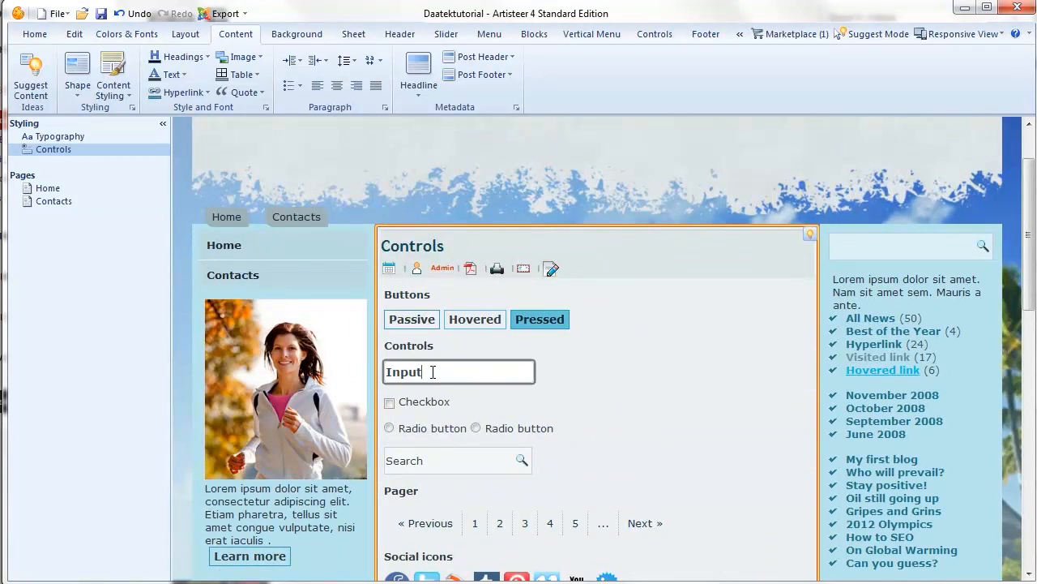
left_click(555, 374)
scroll(555, 374, "down", 1)
left_click(450, 303)
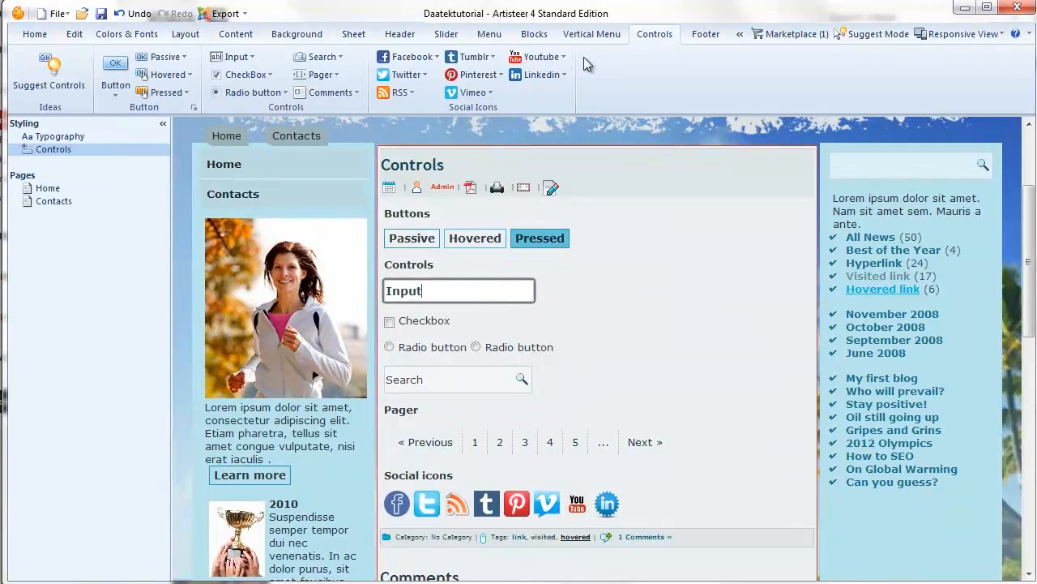
left_click(247, 59)
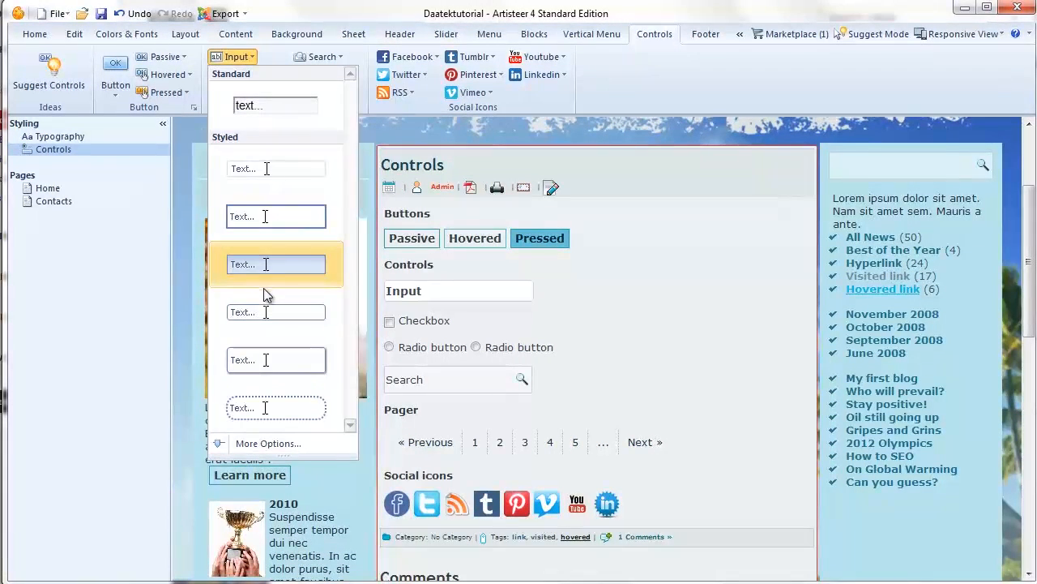
left_click(274, 409)
Step: Check how the restyled input fields look in the comment form and in the Controls section
scroll(527, 340, "down", 5)
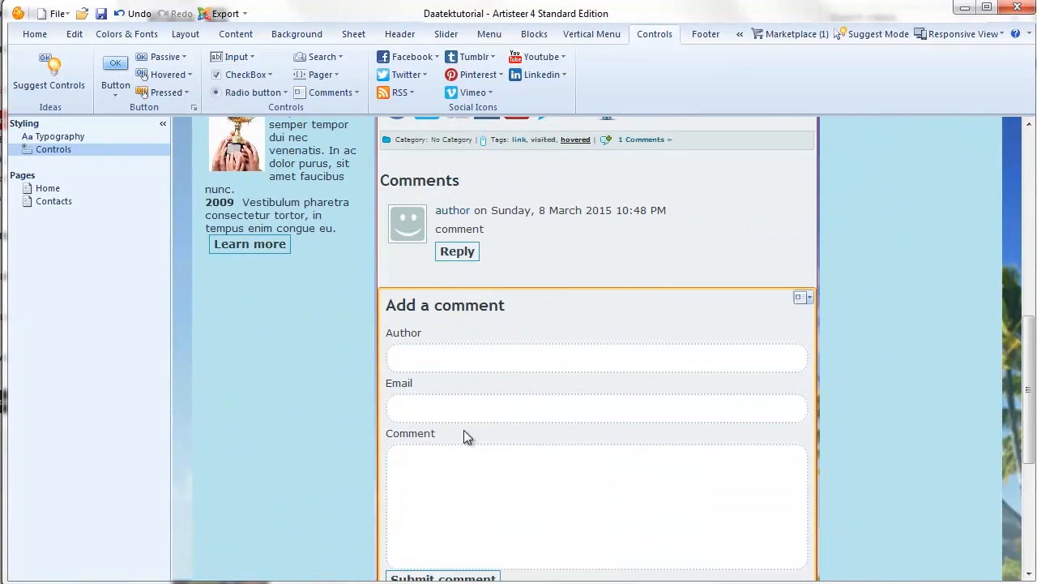
scroll(723, 359, "up", 4)
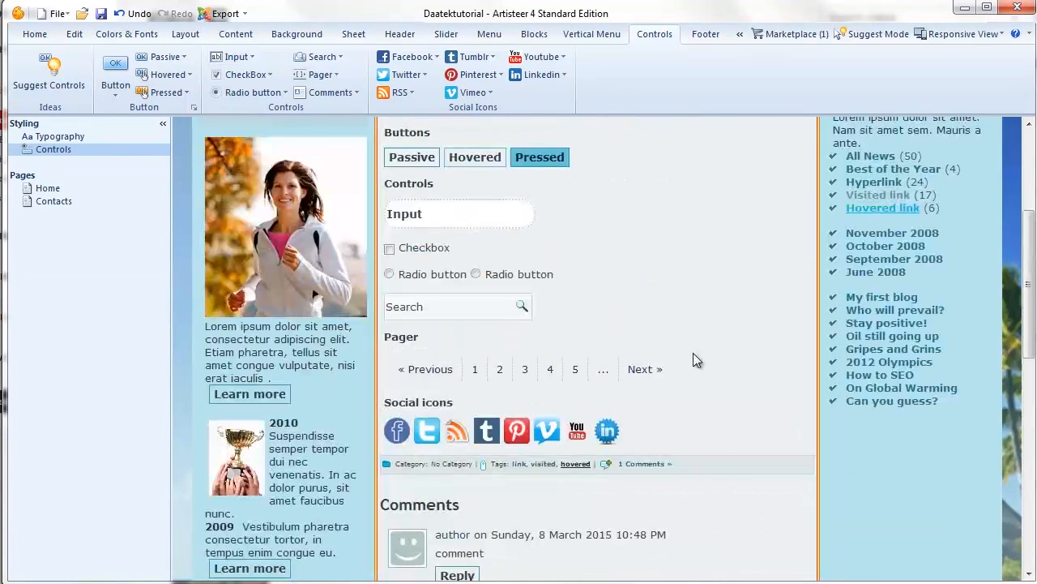
scroll(569, 205, "down", 1)
scroll(570, 206, "down", 4)
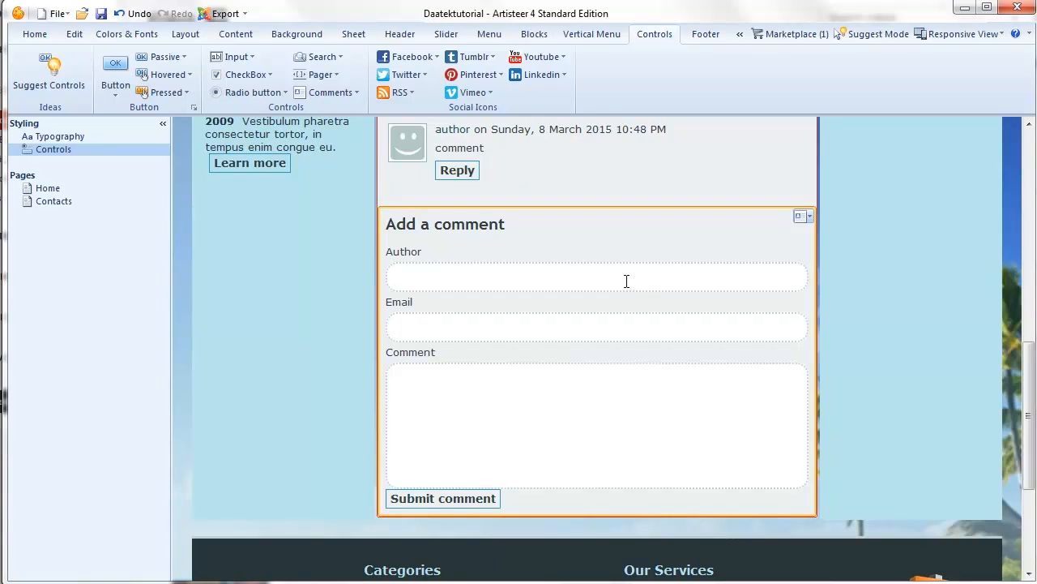
left_click(462, 275)
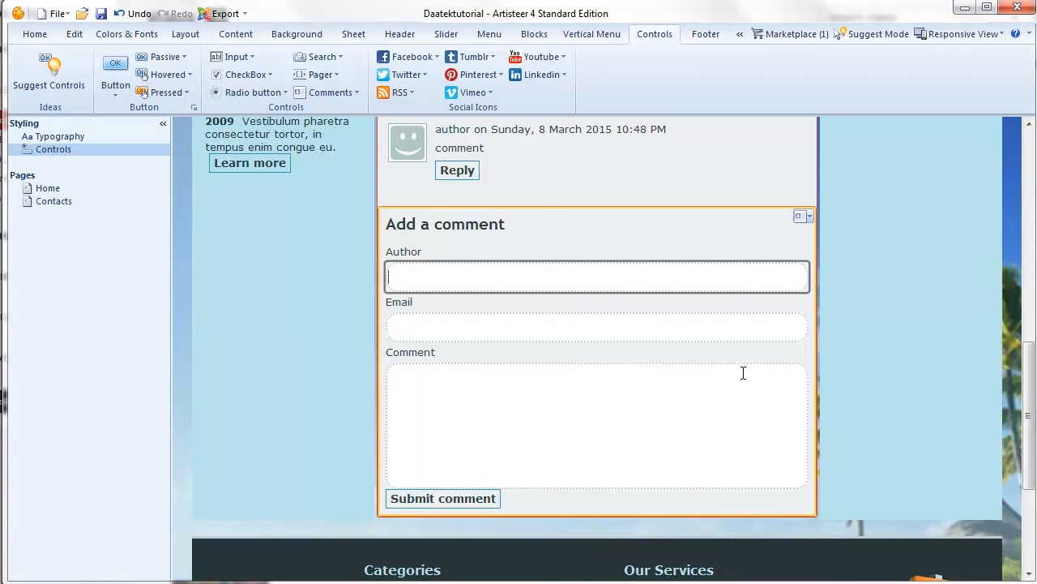
scroll(743, 373, "up", 5)
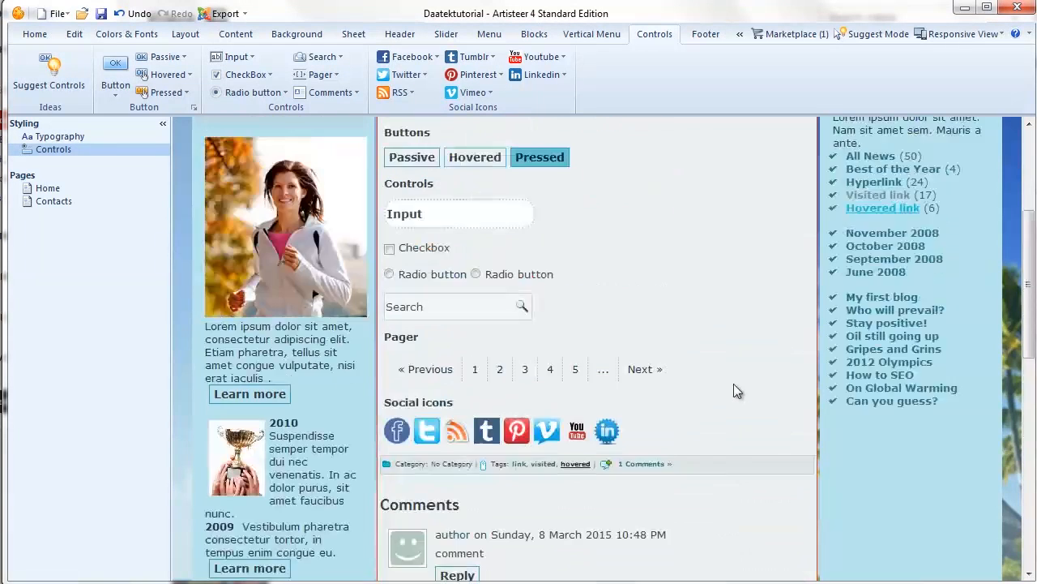
scroll(734, 383, "up", 1)
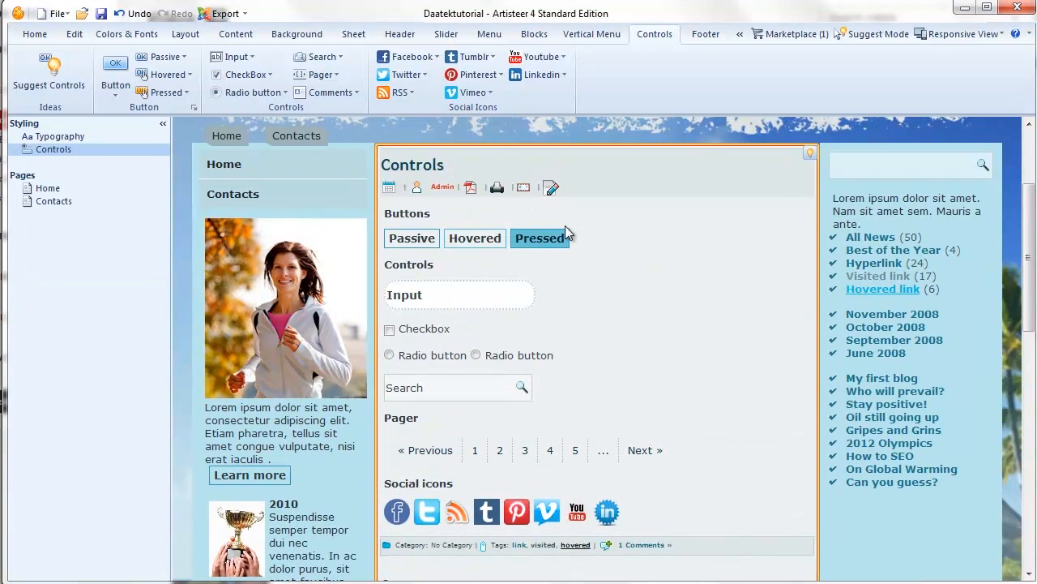
Step: Open the detailed options for input fields and change the width size unit to px
left_click(248, 59)
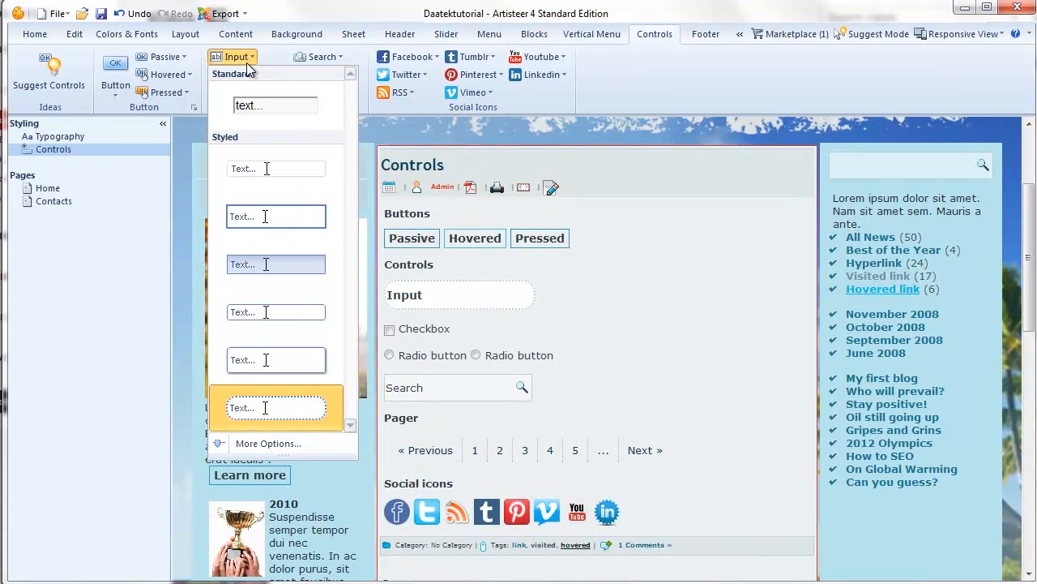
left_click(253, 448)
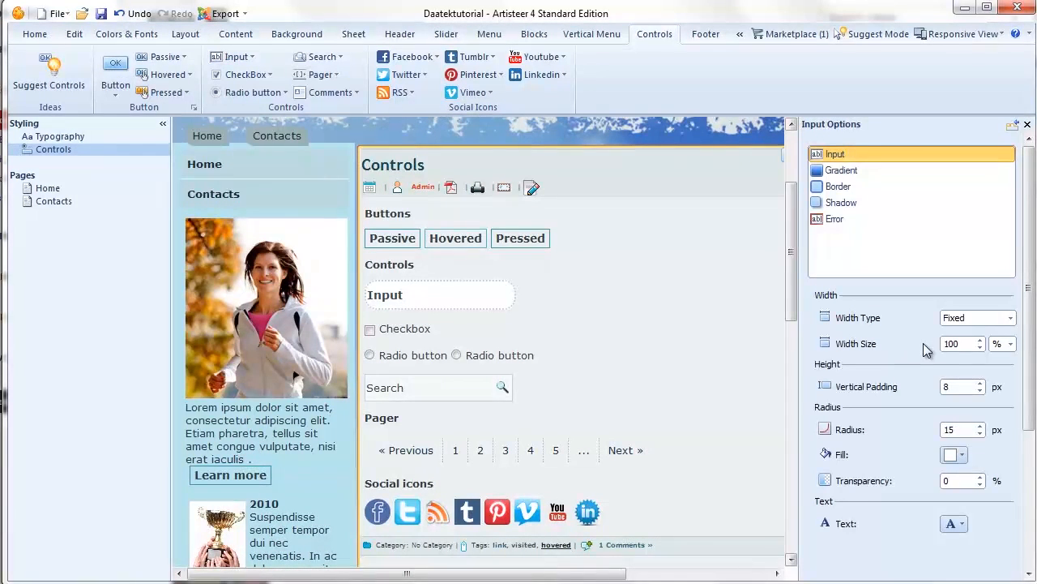
mouse_move(966, 344)
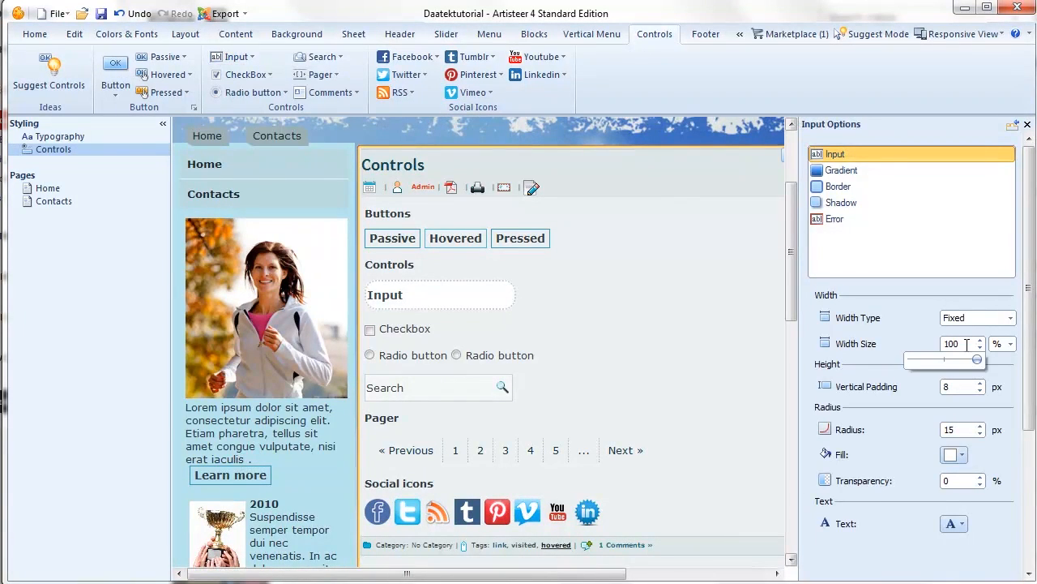
left_click(1008, 343)
left_click(997, 361)
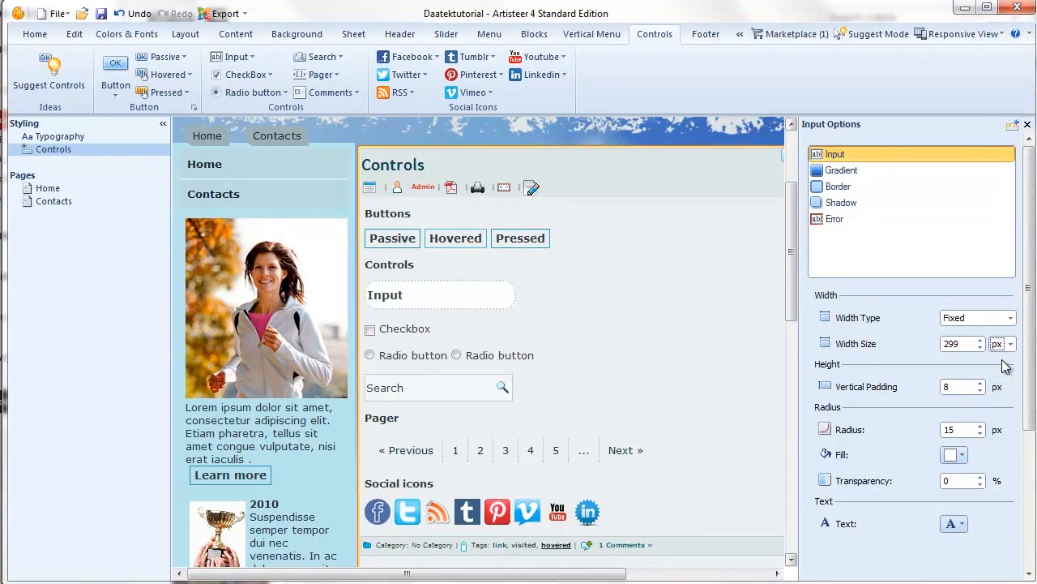
Step: Try an input width of 171 px and check it on the comment form's Author field
scroll(734, 356, "down", 5)
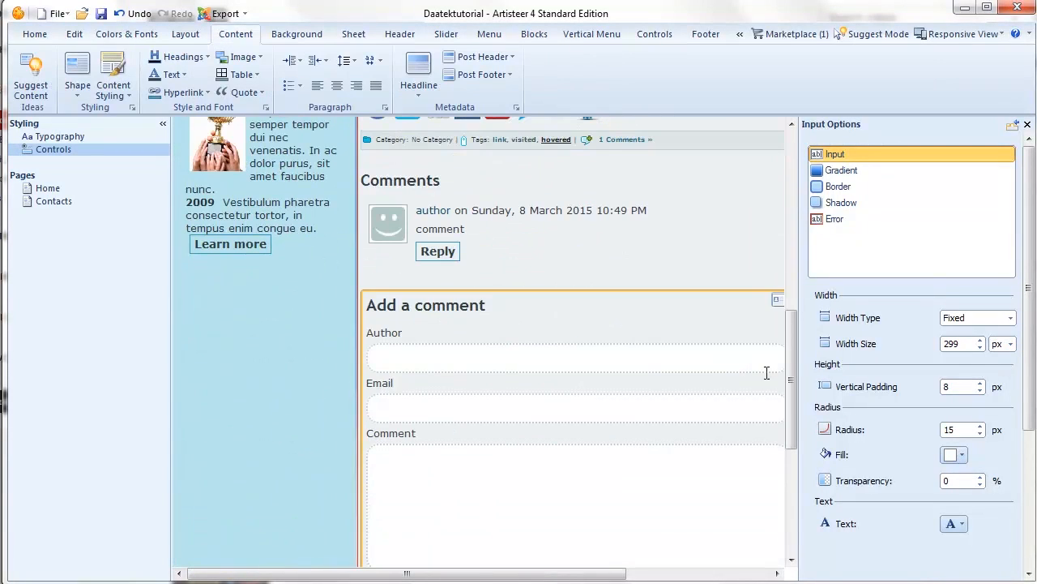
mouse_move(963, 344)
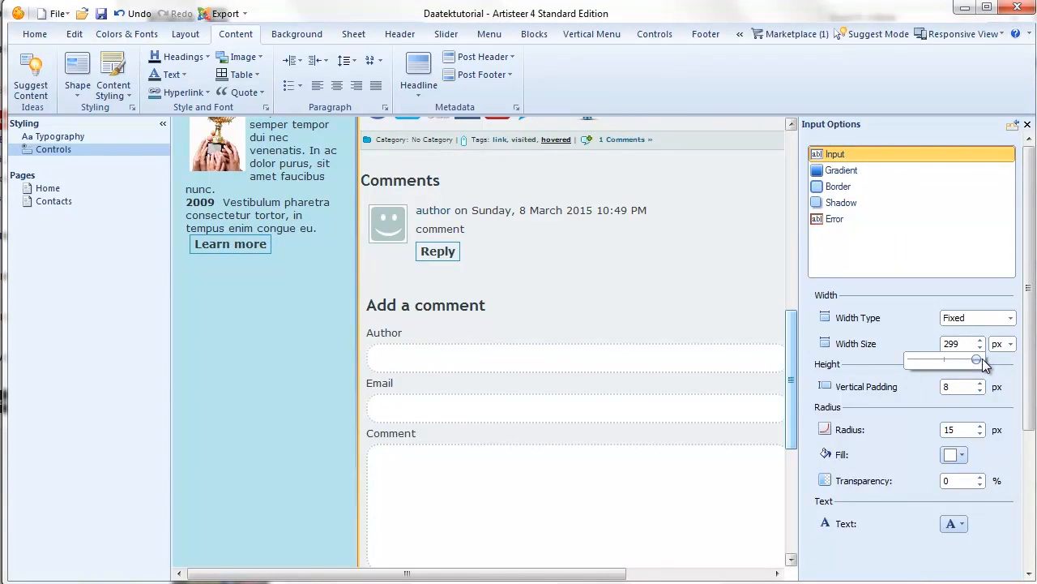
left_click_drag(977, 360, 942, 365)
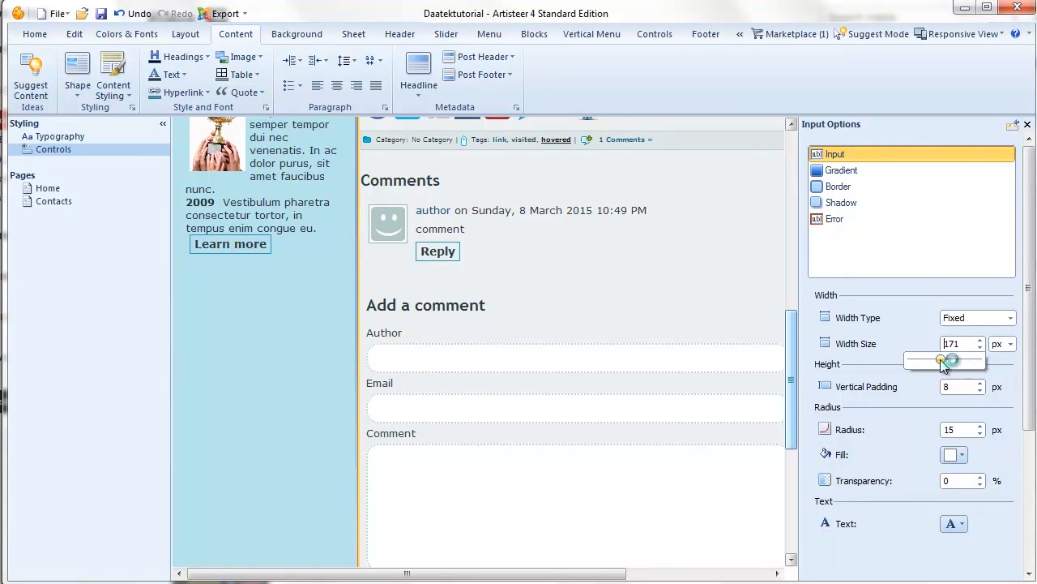
scroll(684, 357, "down", 1)
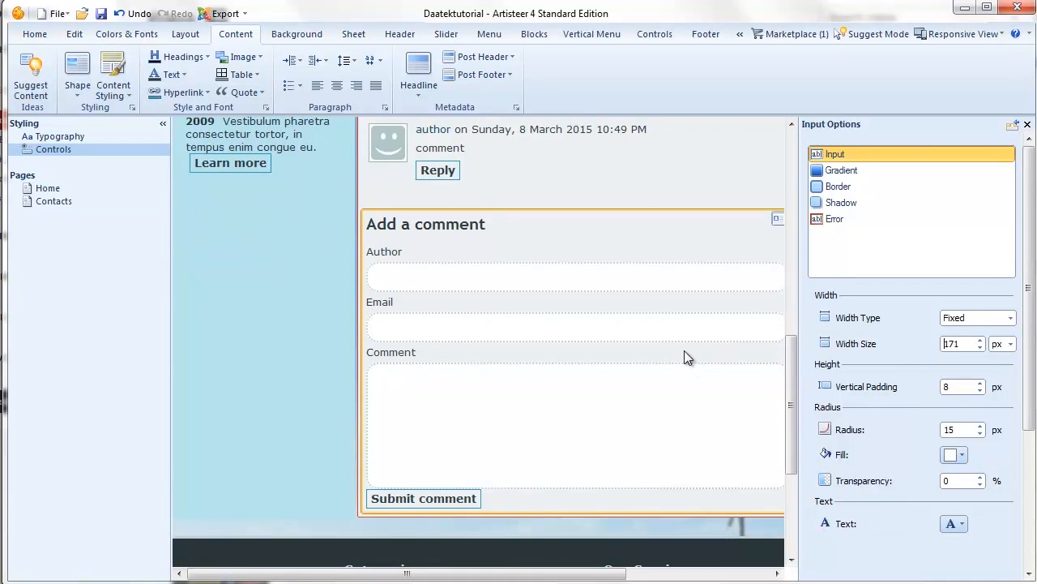
left_click(656, 277)
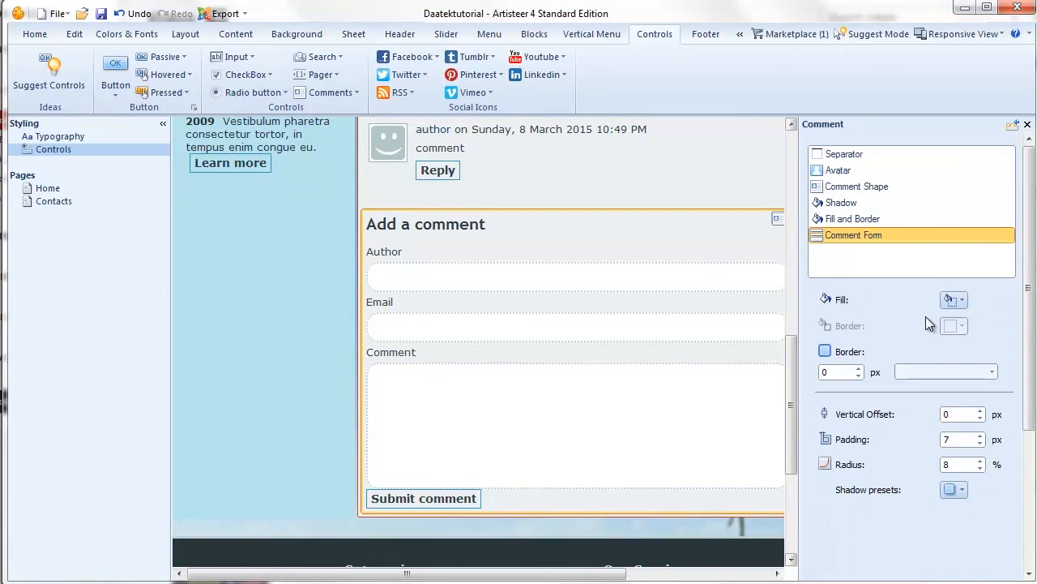
Step: Return to the input options and try width sizes of 70 px and 185 px
left_click(234, 57)
left_click(966, 344)
left_click_drag(916, 359, 900, 361)
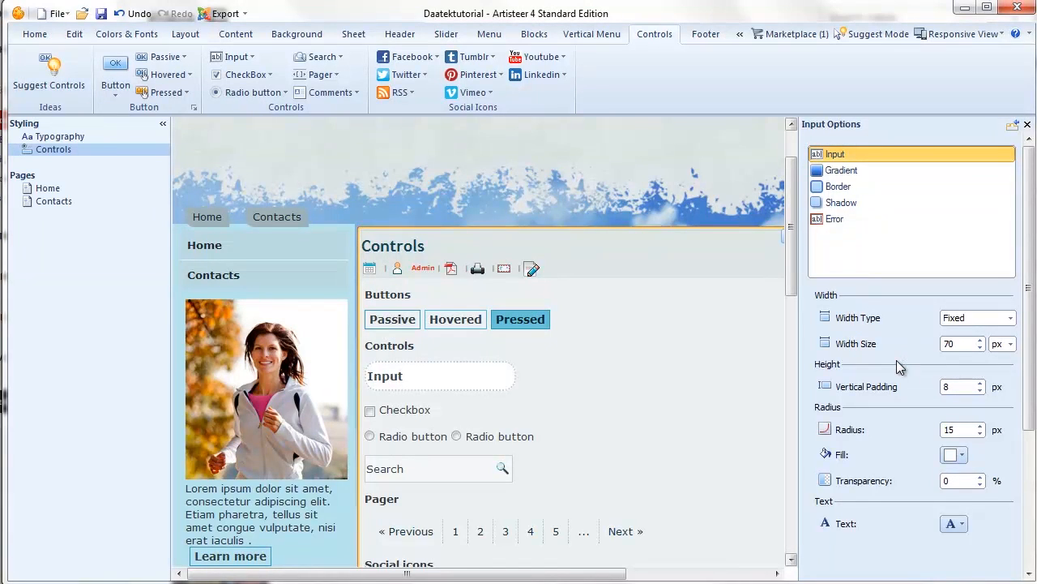
left_click(950, 344)
left_click_drag(910, 359, 945, 364)
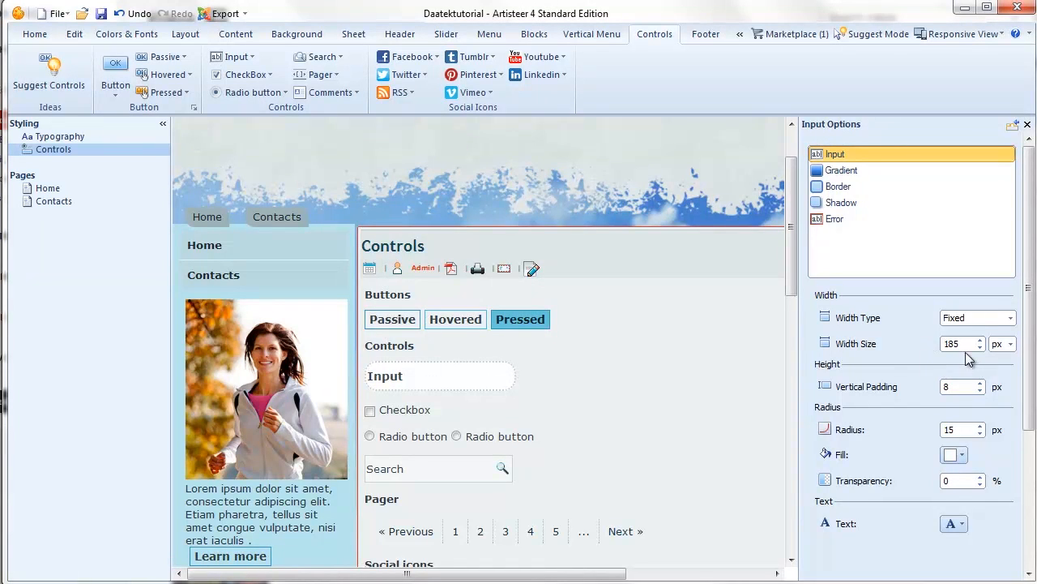
Step: Set the input width size to 200 px with a Fixed width type and check the comment form's Author field
left_click(1011, 318)
left_click(1012, 322)
left_click(947, 344)
left_click(1003, 345)
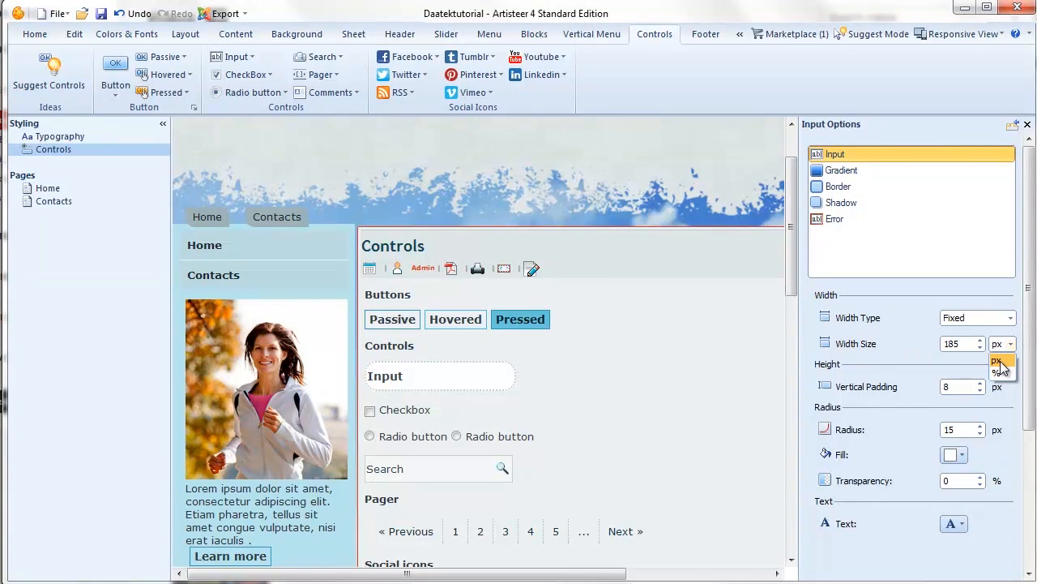
left_click(972, 344)
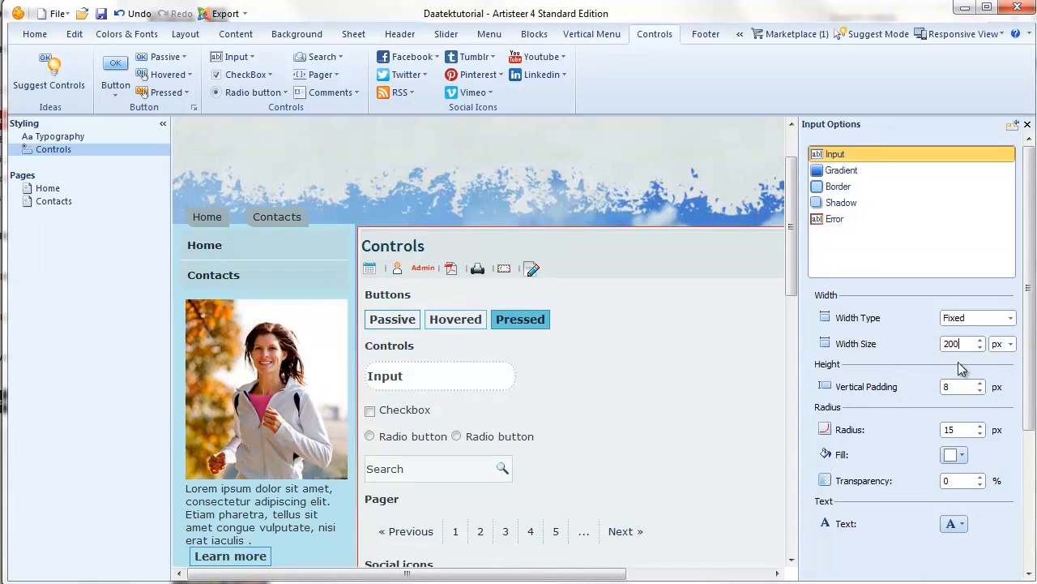
mouse_move(950, 356)
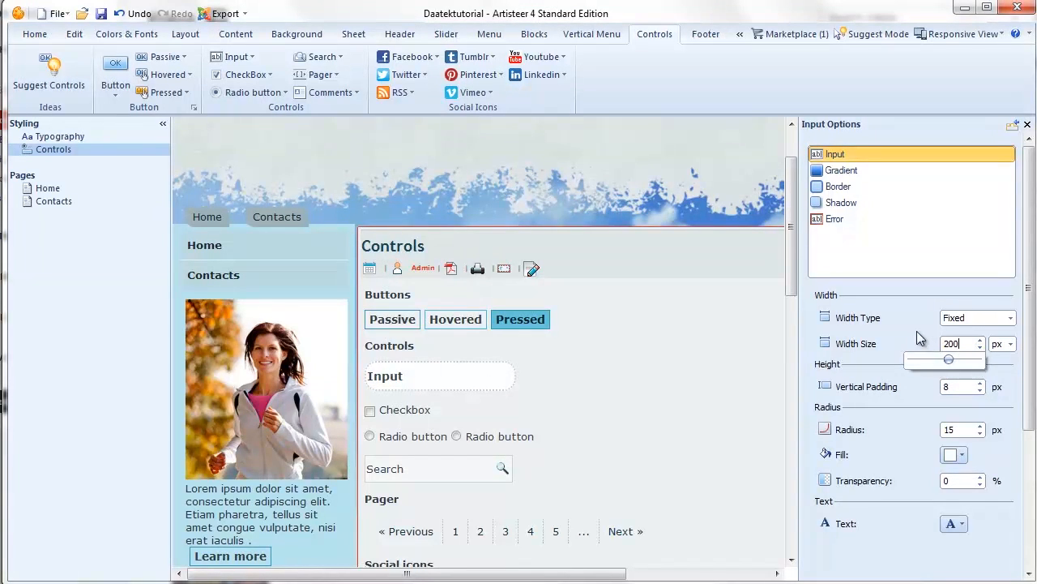
left_click(660, 392)
scroll(660, 392, "down", 6)
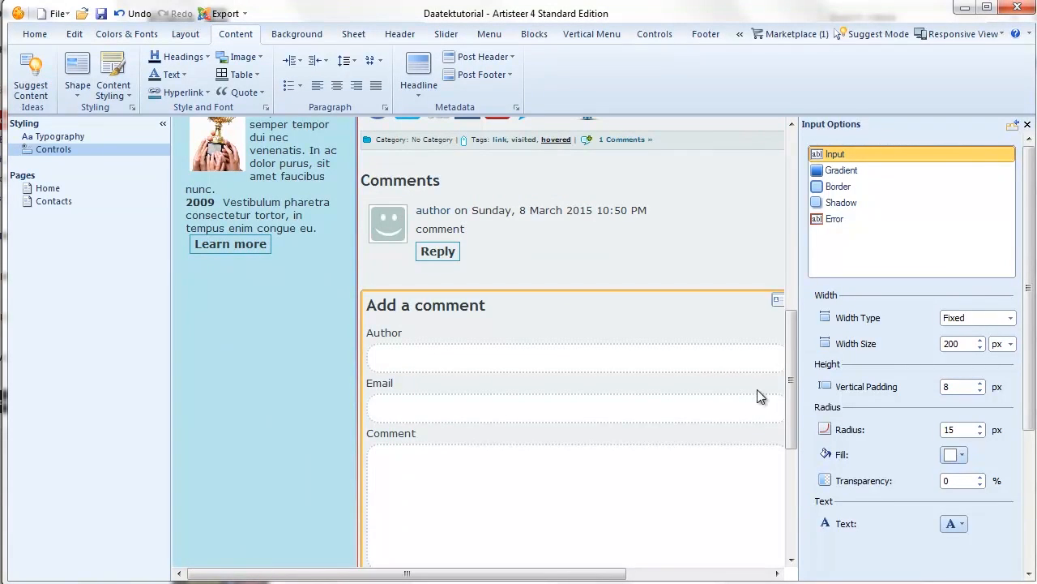
left_click(712, 358)
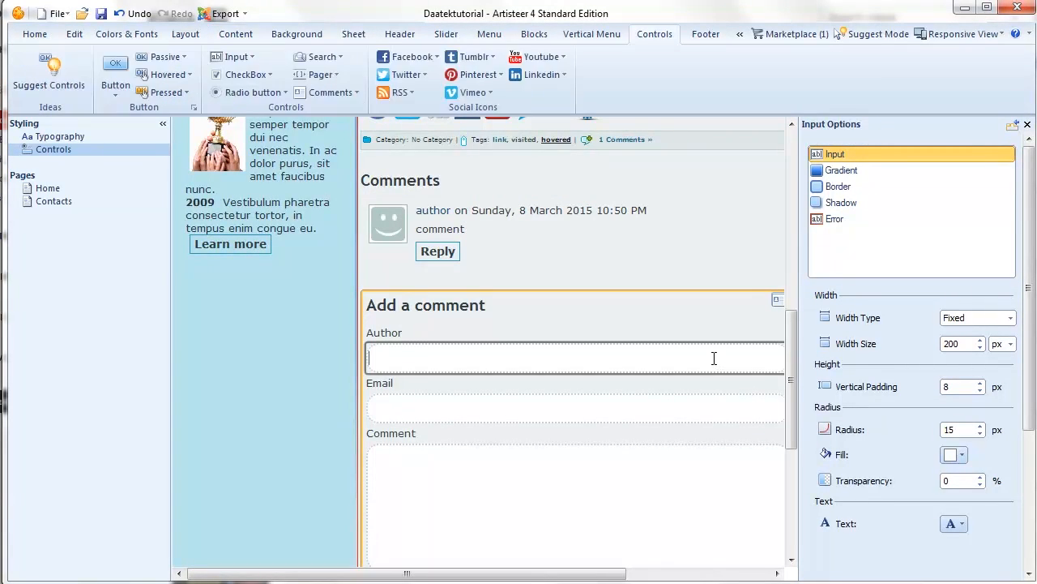
scroll(660, 374, "up", 2)
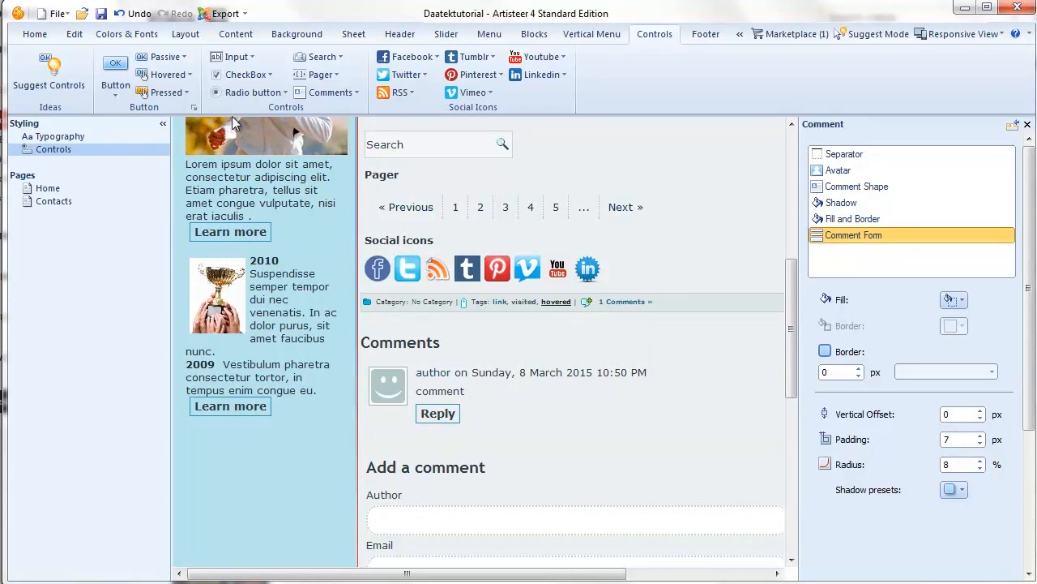
Step: Apply a solid-bordered input style with slightly rounded corners and enter "dfsdfs" as test text in the comment form's Author field
left_click(241, 57)
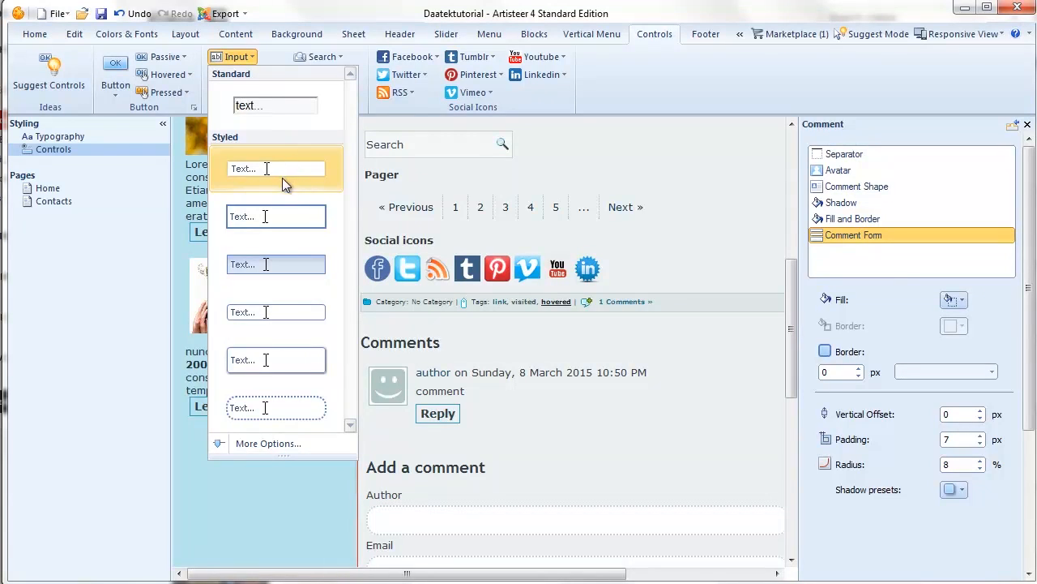
left_click(291, 311)
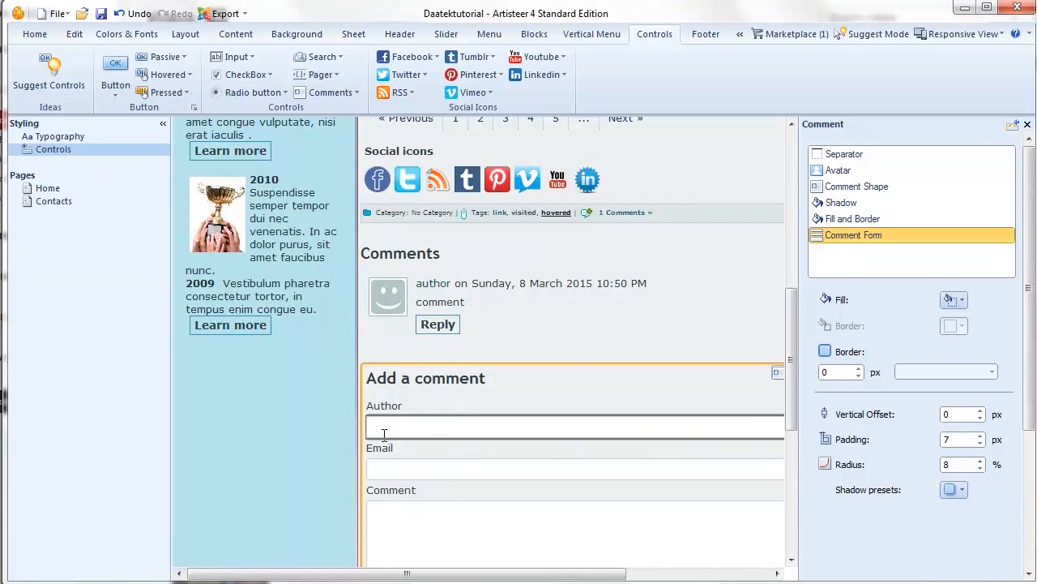
scroll(411, 449, "down", 2)
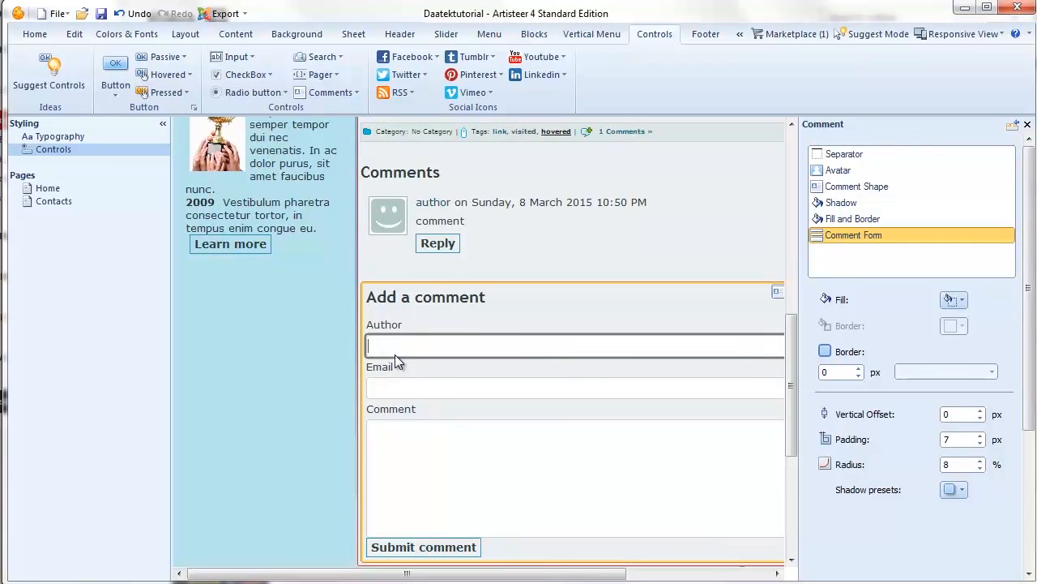
type("dfsdfs")
Step: Try a comment form padding of 19 px, then set it to 14 px
left_click_drag(921, 457, 945, 456)
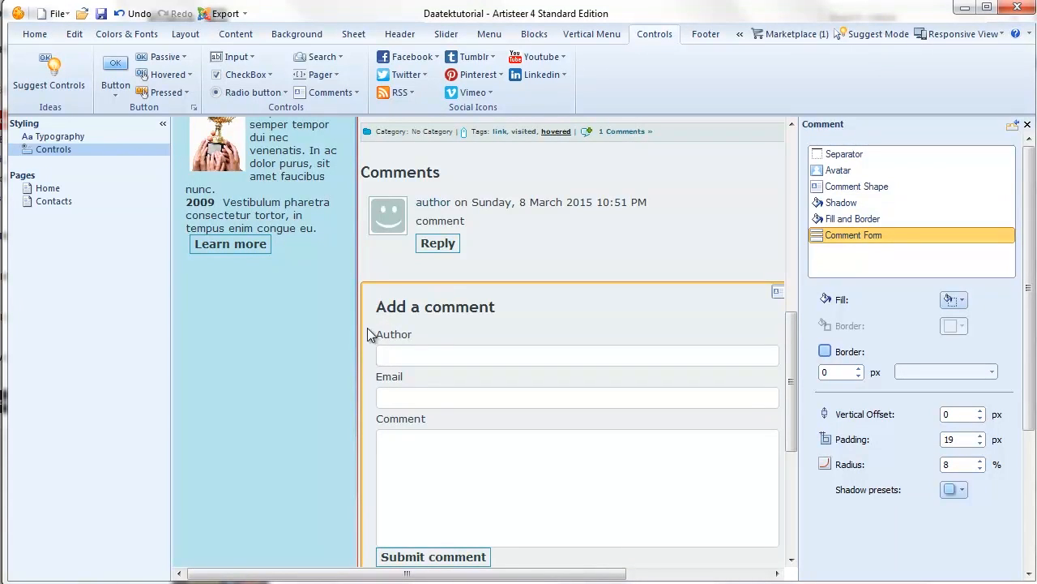
left_click(961, 439)
left_click_drag(962, 456, 942, 456)
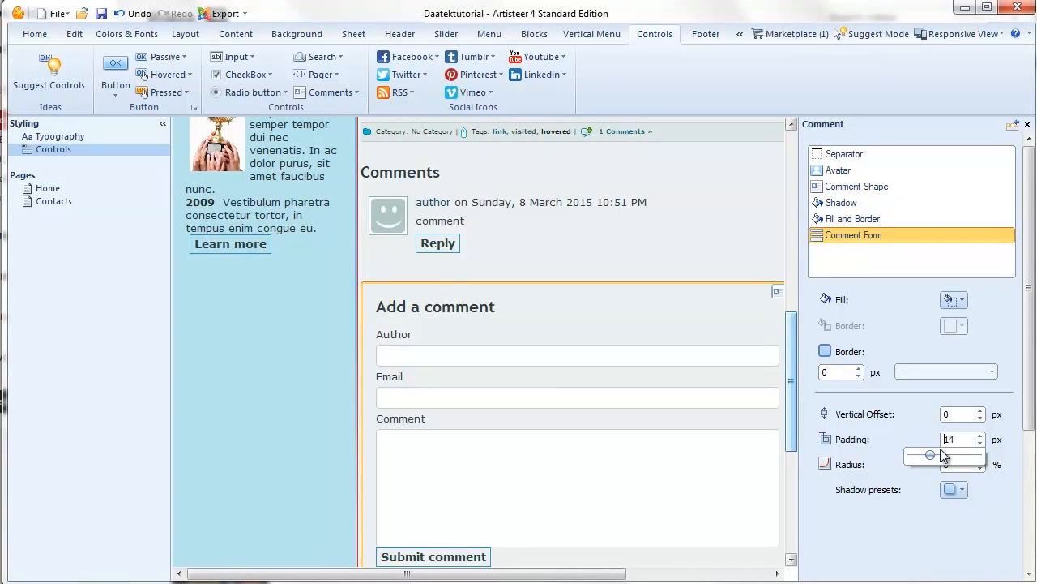
Step: Set the comment form's vertical offset to 10 px
left_click(947, 415)
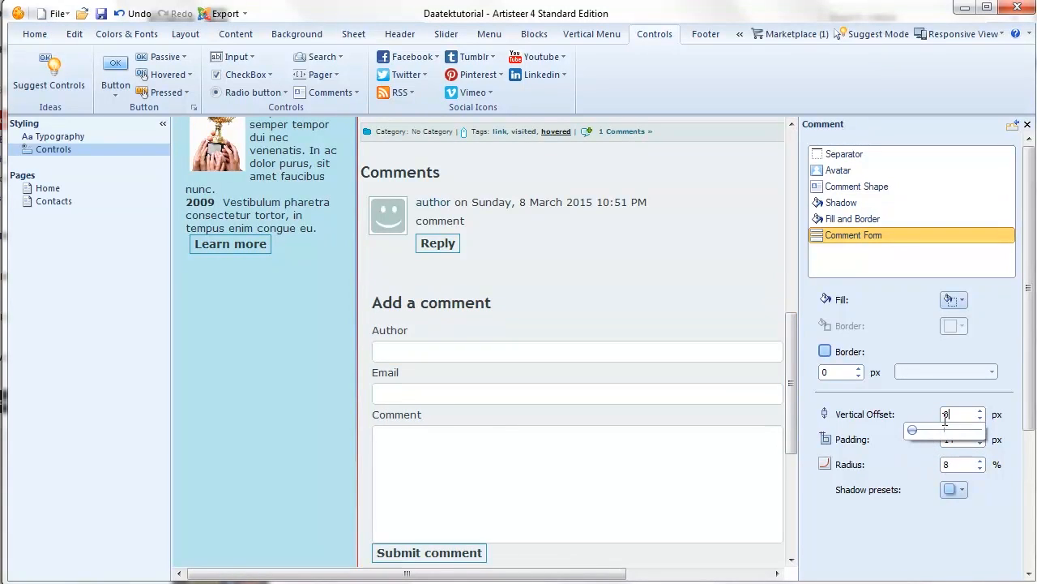
left_click_drag(949, 415, 940, 415)
type("10")
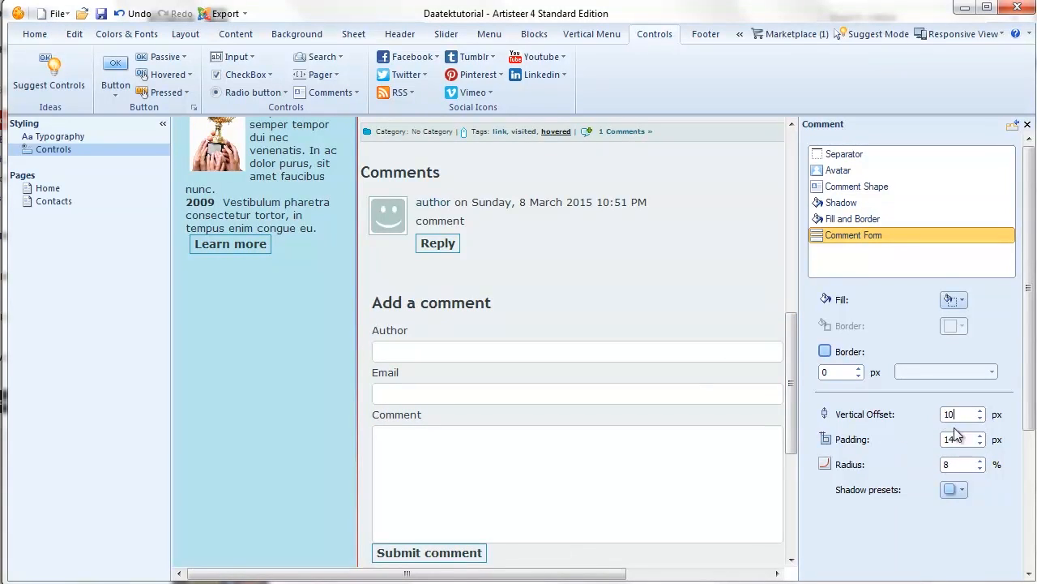
left_click(961, 440)
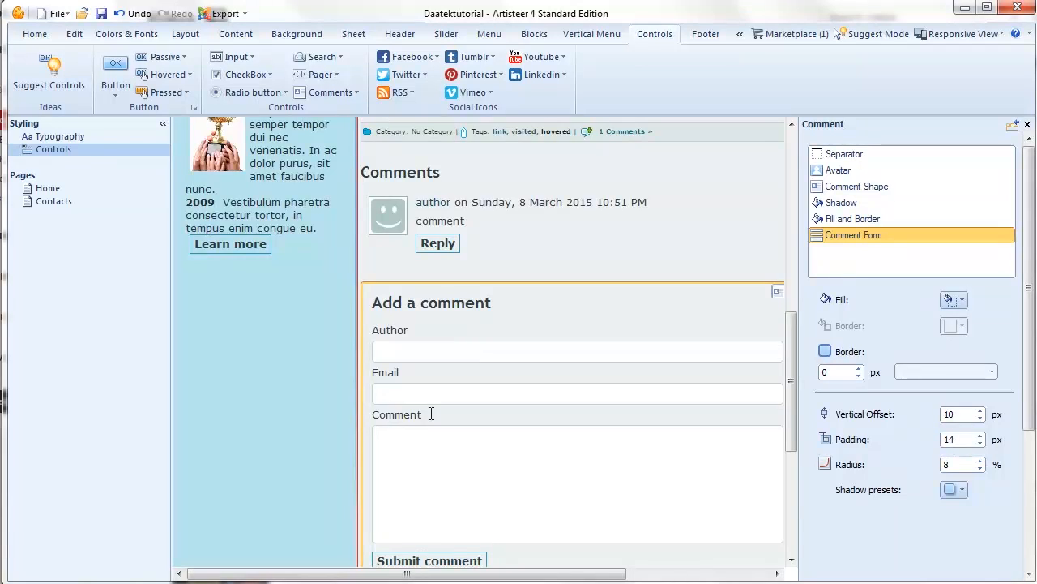
Step: Give the Hovered state of the buttons an orange-red fill
scroll(432, 413, "up", 6)
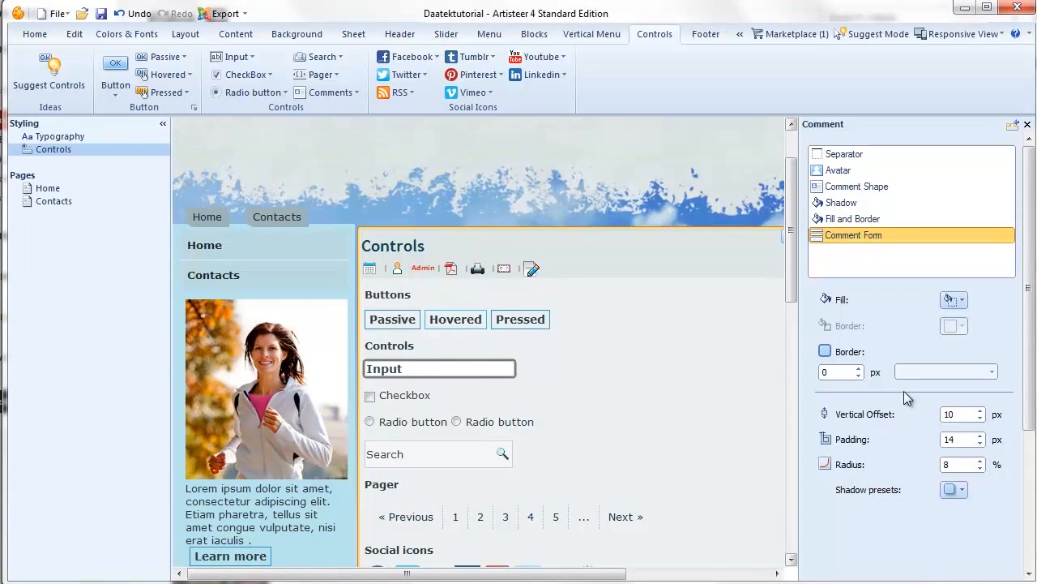
left_click(972, 421)
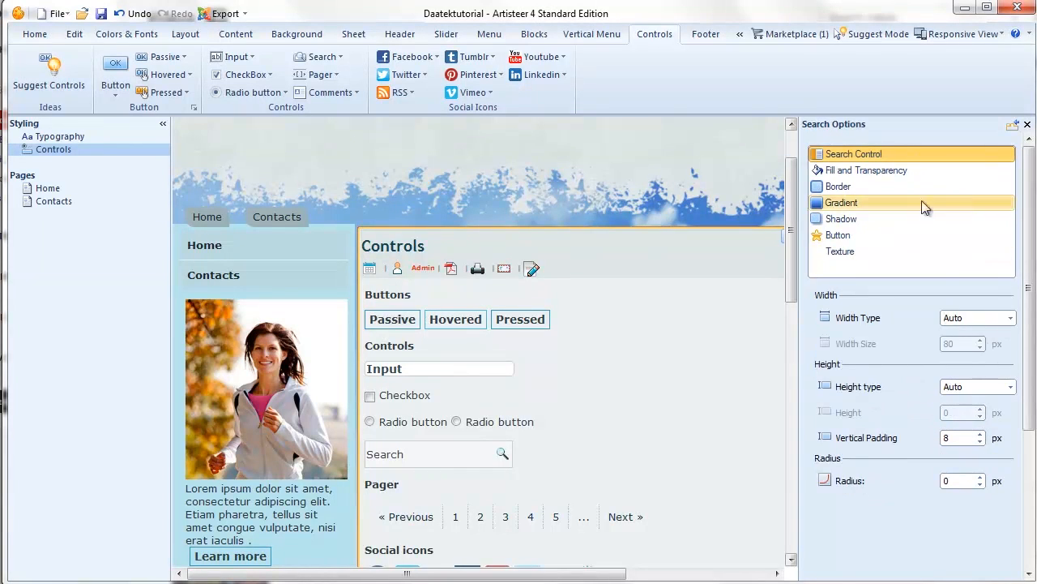
left_click(398, 319)
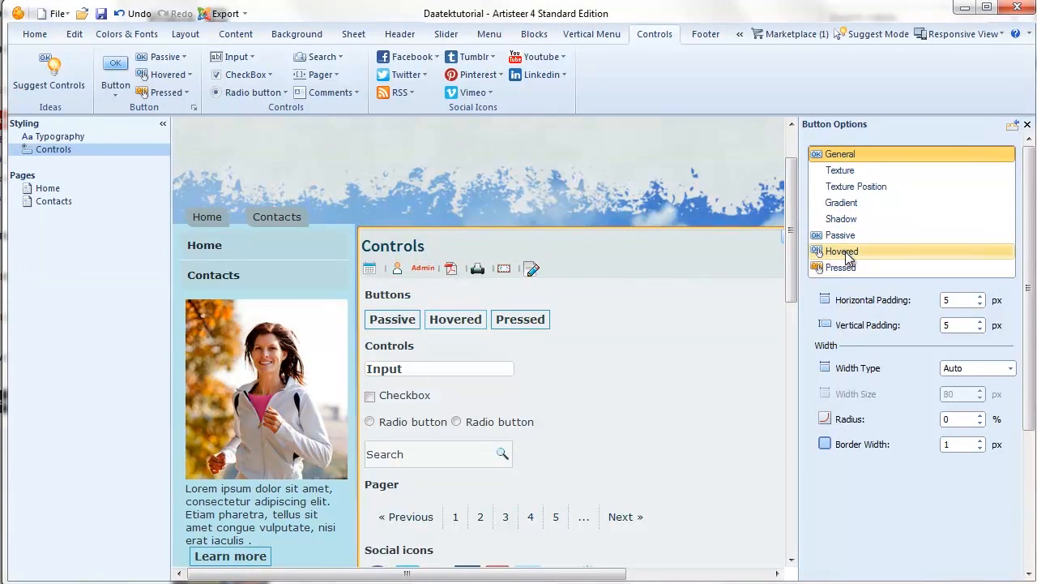
left_click(847, 254)
left_click(954, 299)
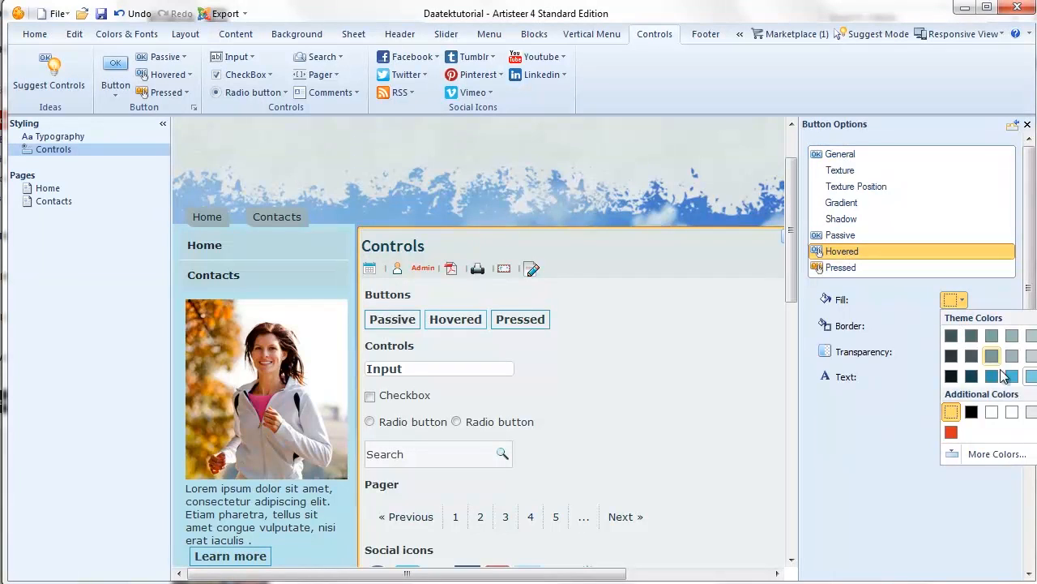
left_click(950, 430)
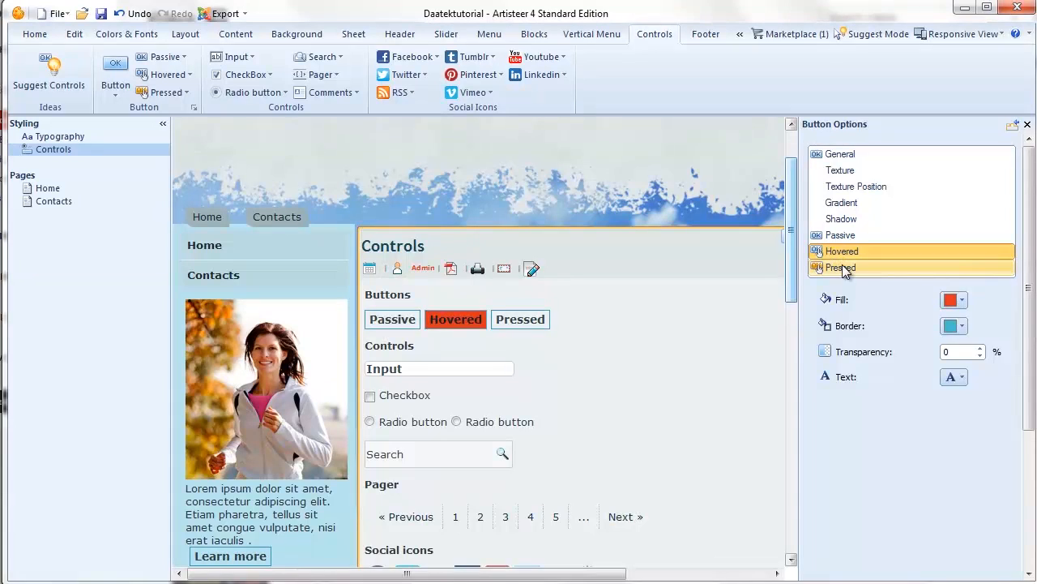
Step: Change the fill of the buttons' Pressed state to white
left_click(843, 267)
left_click(956, 300)
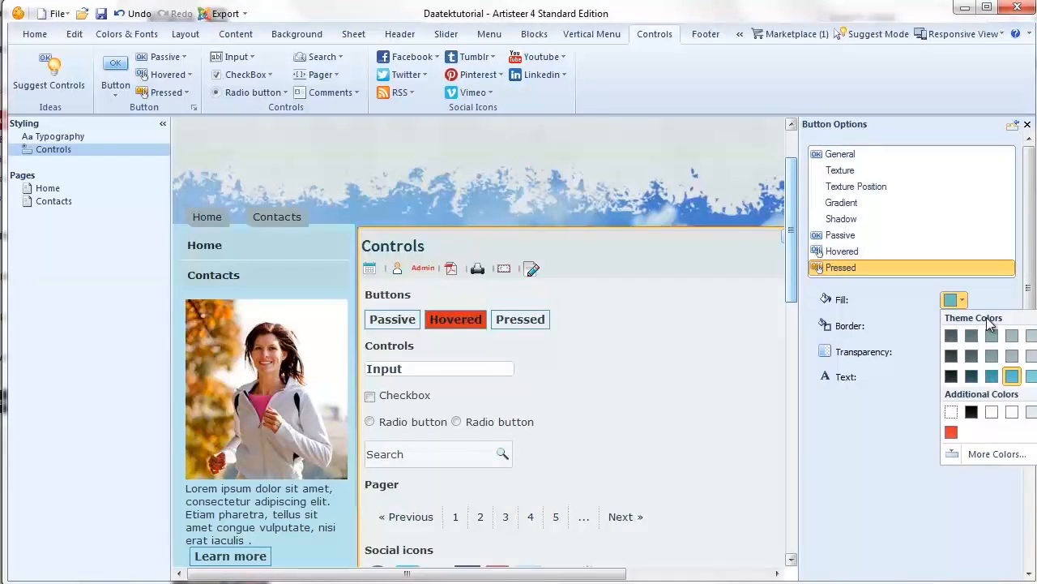
left_click(1012, 411)
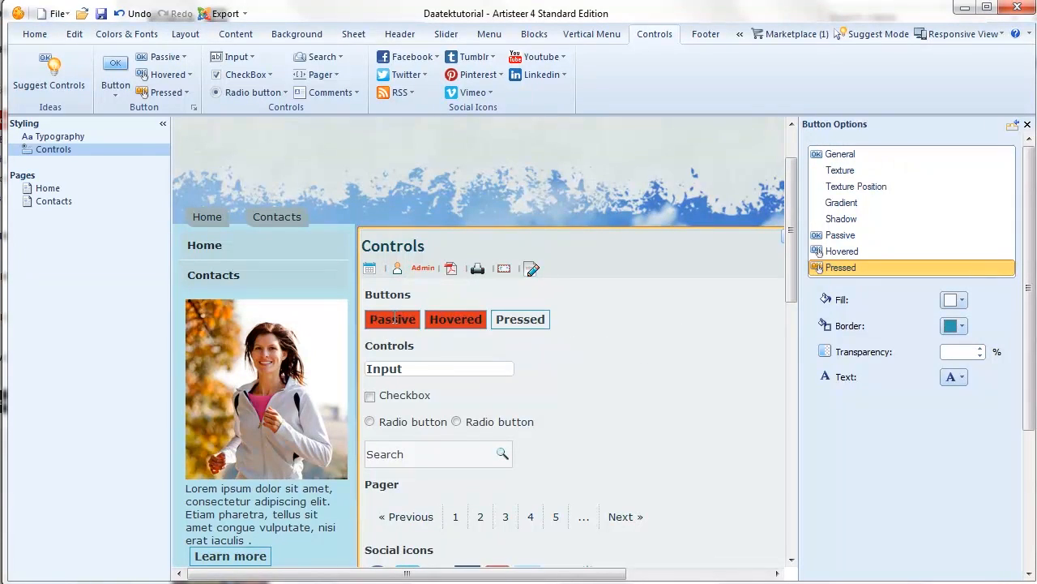
Step: Try a vertical padding of 11 px for the input control and check it on the sample Input field
left_click(408, 369)
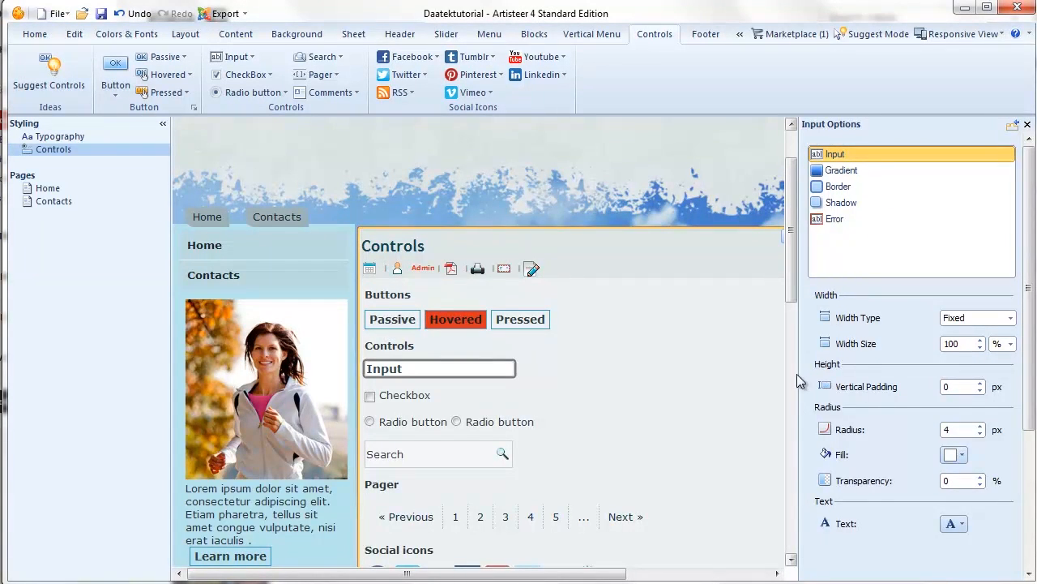
left_click(953, 386)
left_click_drag(913, 402, 930, 405)
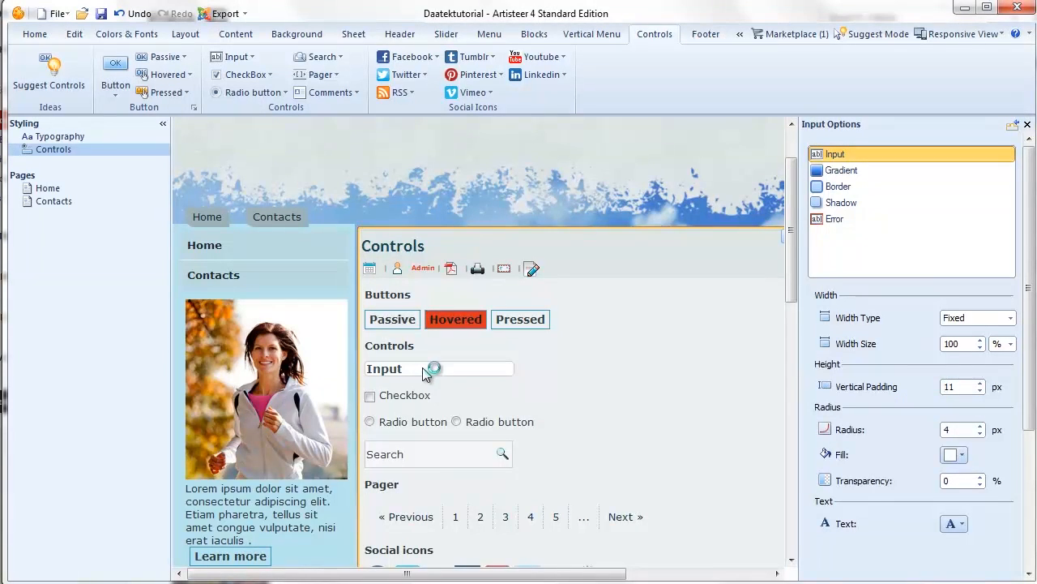
left_click_drag(405, 378, 369, 378)
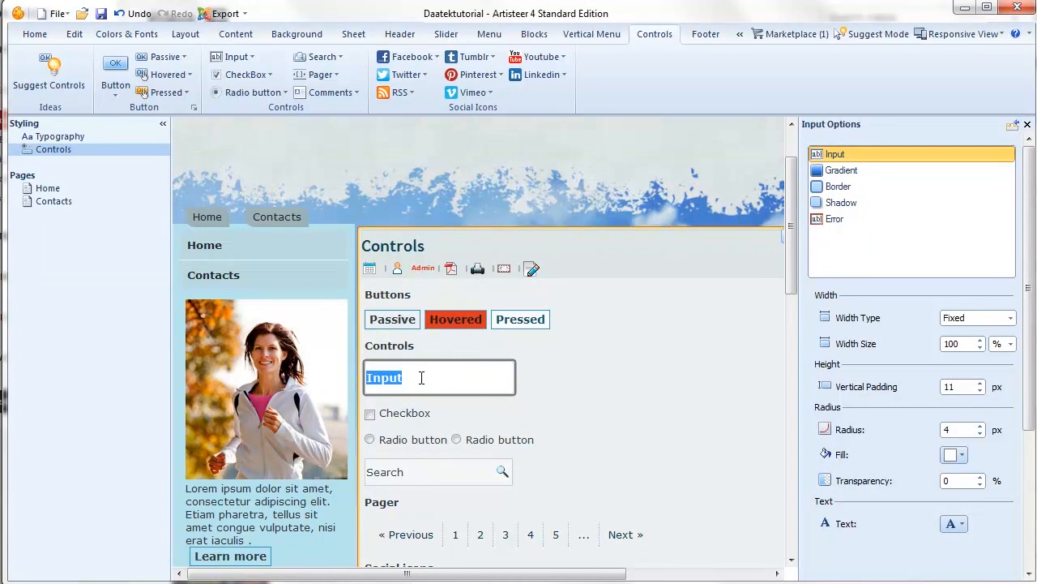
Step: Set the input control's vertical padding to 3 px and check it on the comment form and the sample Input field
double_click(962, 387)
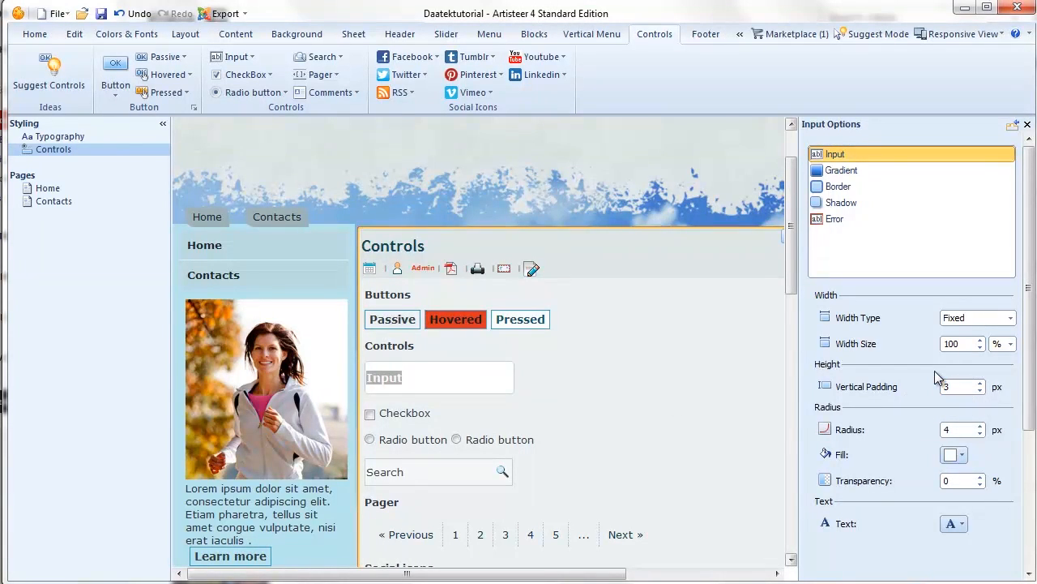
left_click(964, 431)
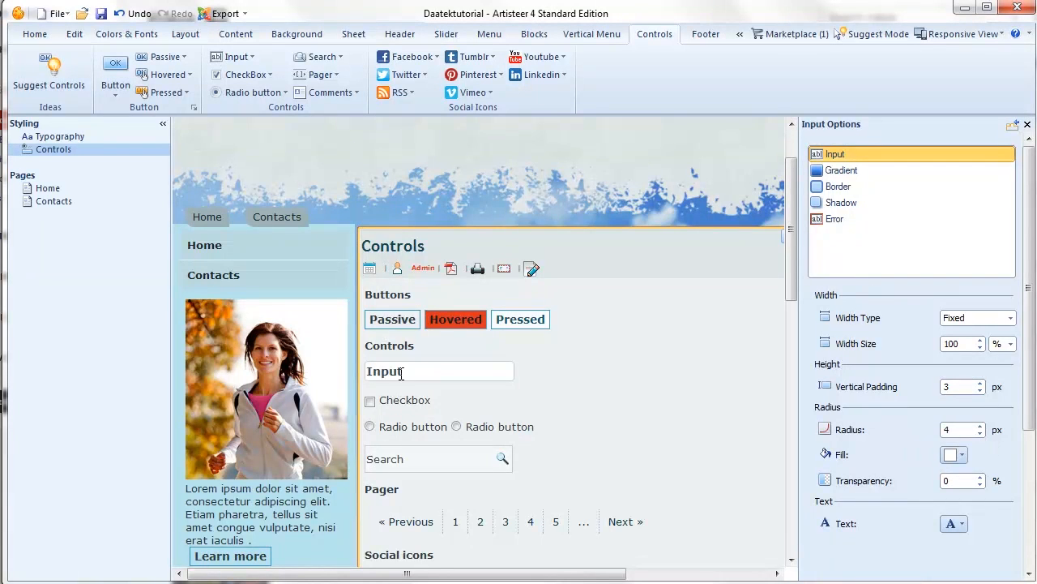
scroll(460, 394, "down", 5)
scroll(460, 395, "up", 5)
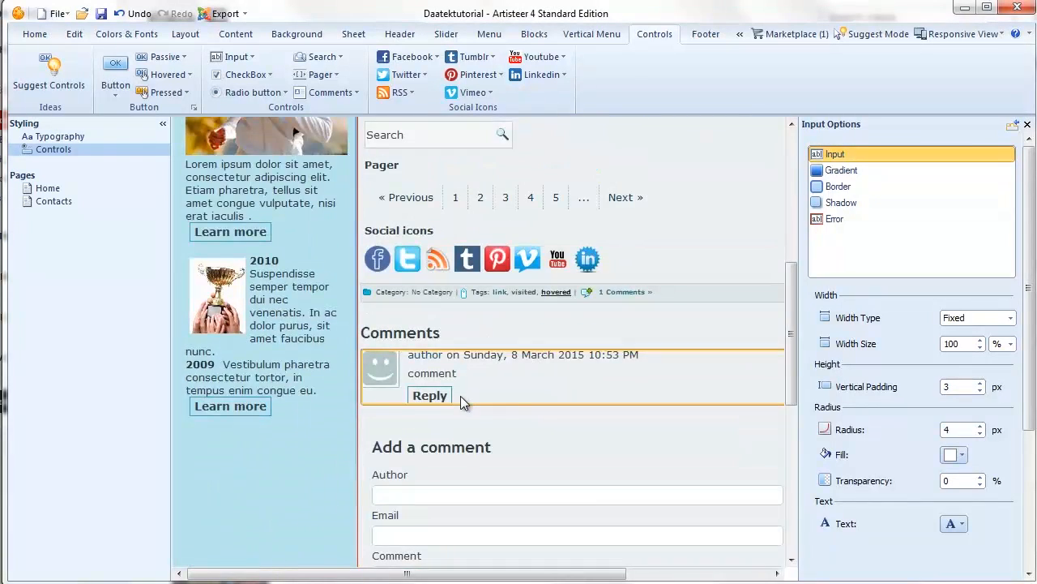
left_click(438, 375)
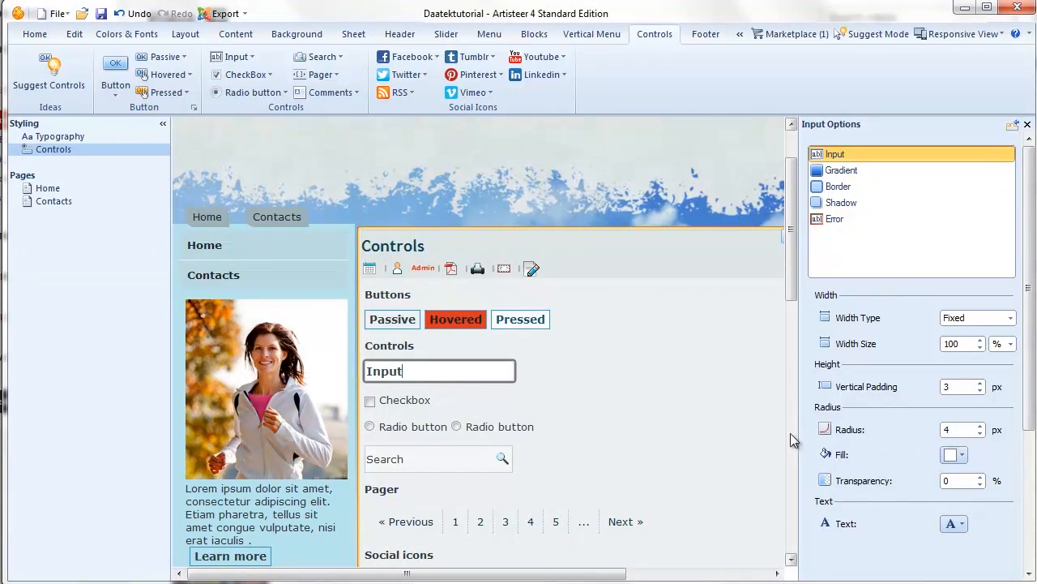
Step: Try an input corner radius of 22 px, then reduce it to 0 px for square corners
left_click(976, 430)
left_click_drag(924, 450, 962, 457)
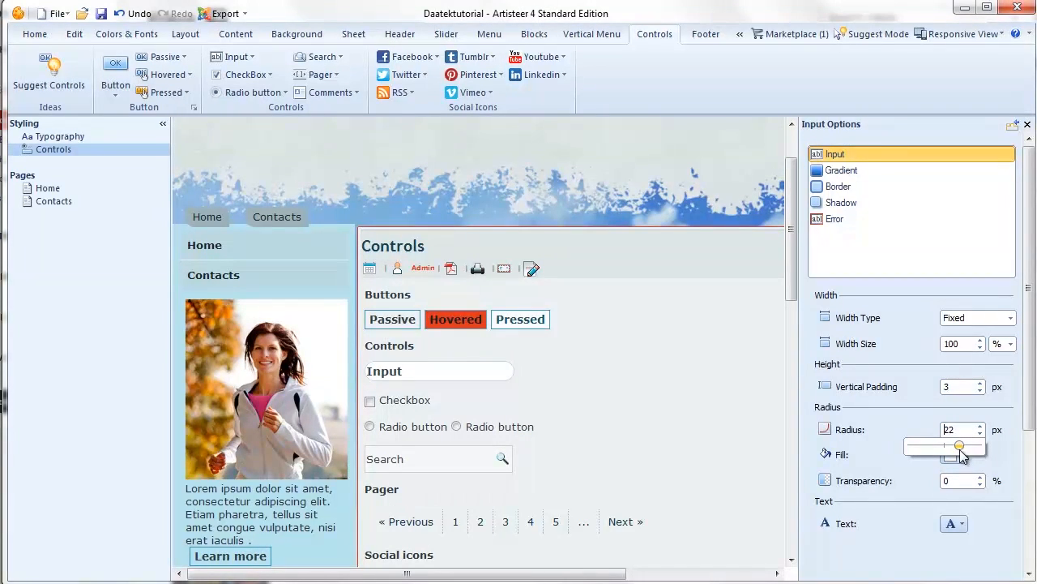
left_click_drag(962, 453, 884, 456)
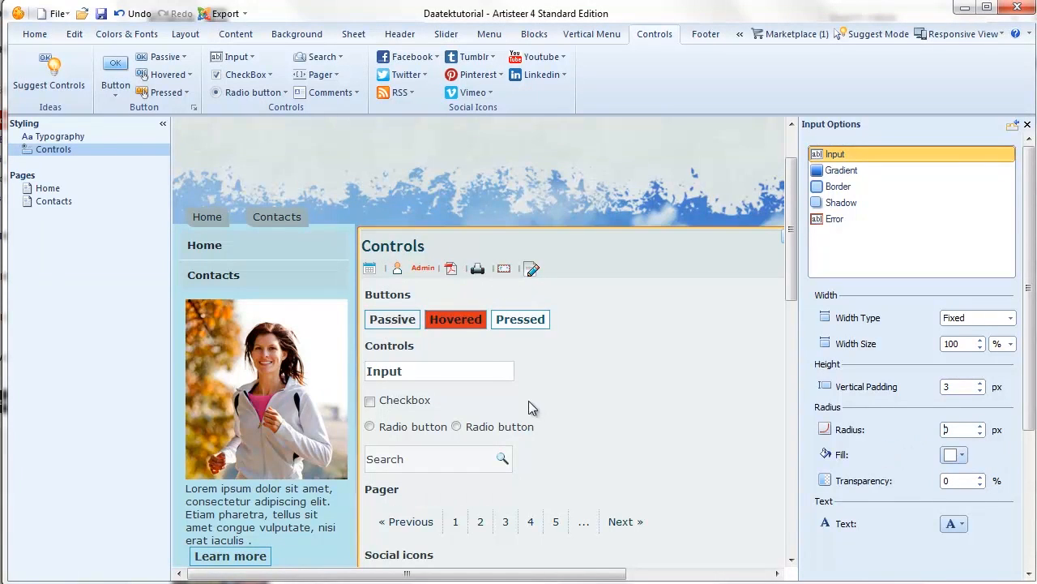
Step: Set the checkbox's width to 29 px and height to 28 px, and test the sample Checkbox
left_click(397, 403)
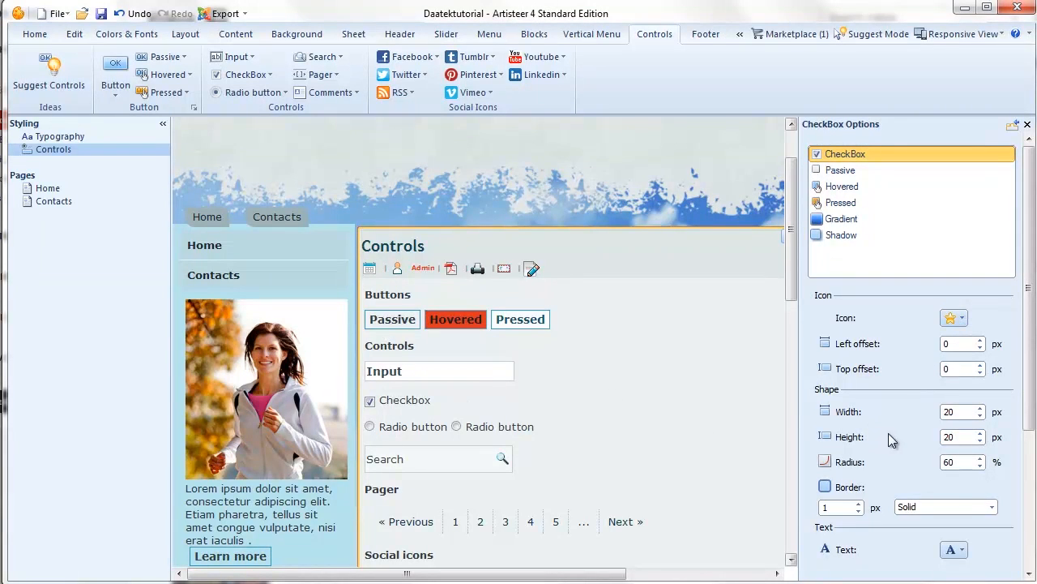
left_click_drag(979, 416, 949, 458)
left_click(964, 437)
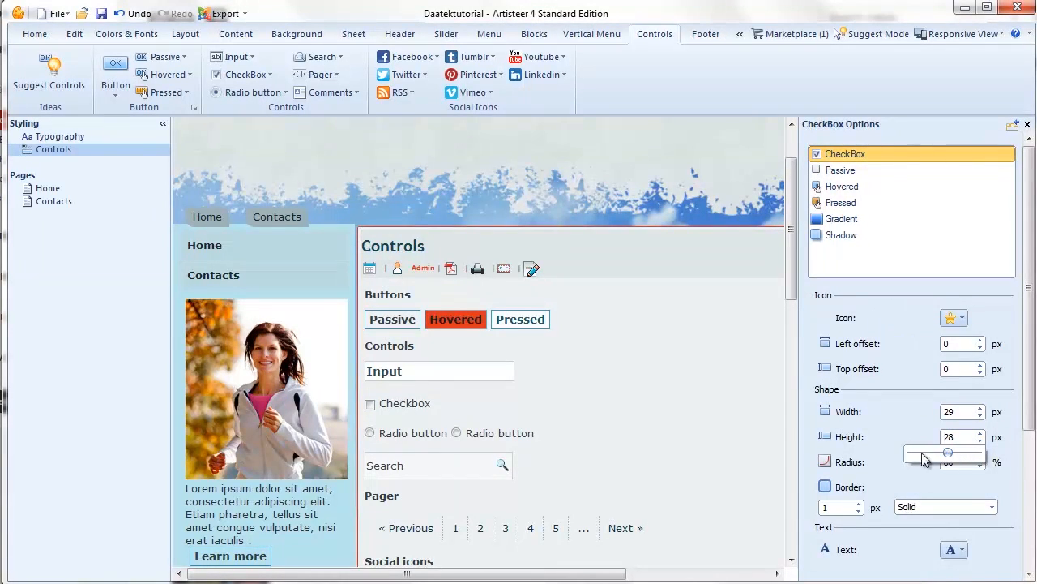
left_click(373, 395)
left_click(375, 402)
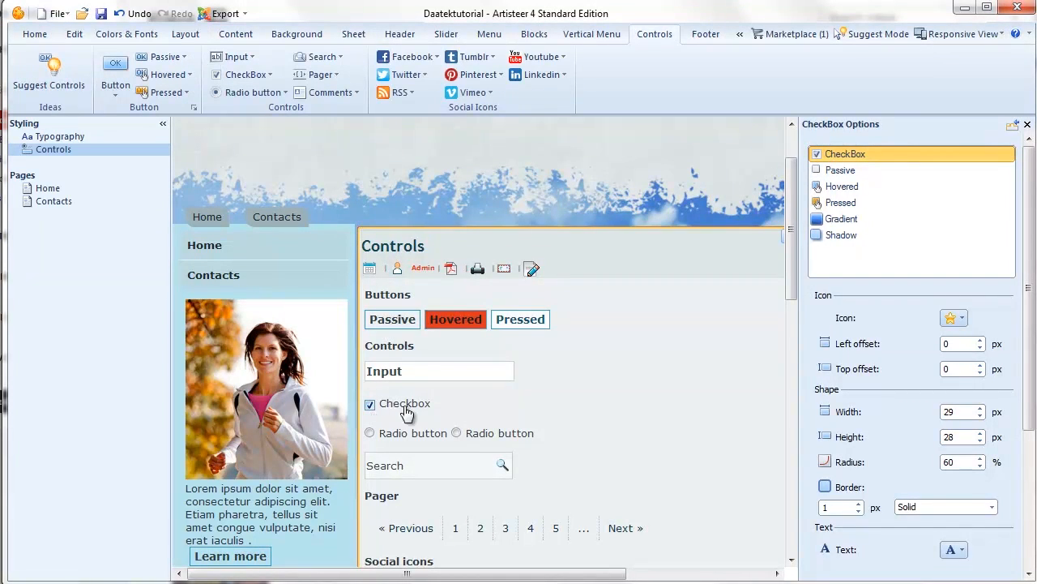
Step: Set the checkbox's width to 14 px and try a height of 14 px
left_click(966, 415)
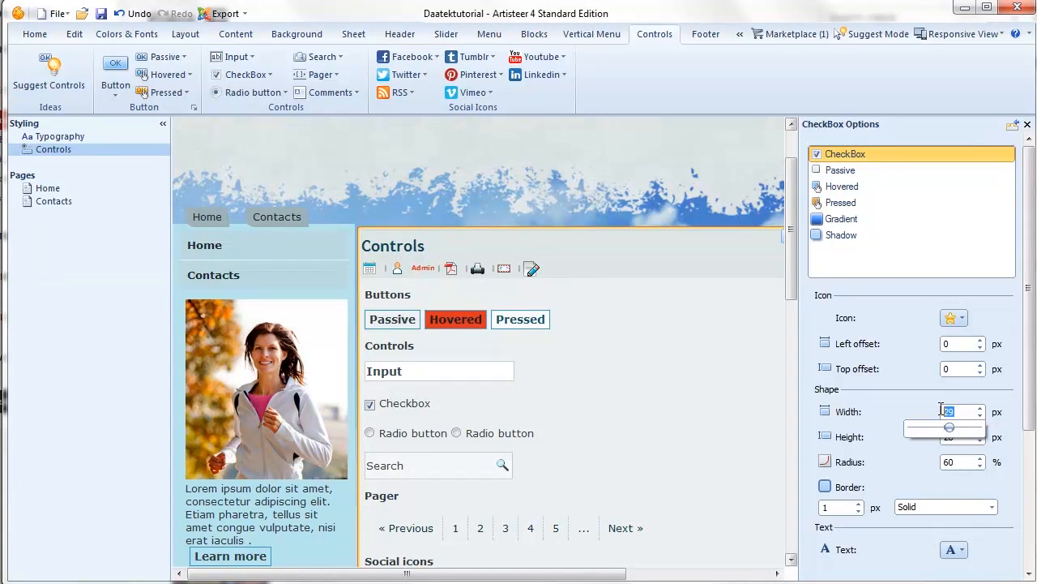
type("14")
left_click(944, 437)
type("14")
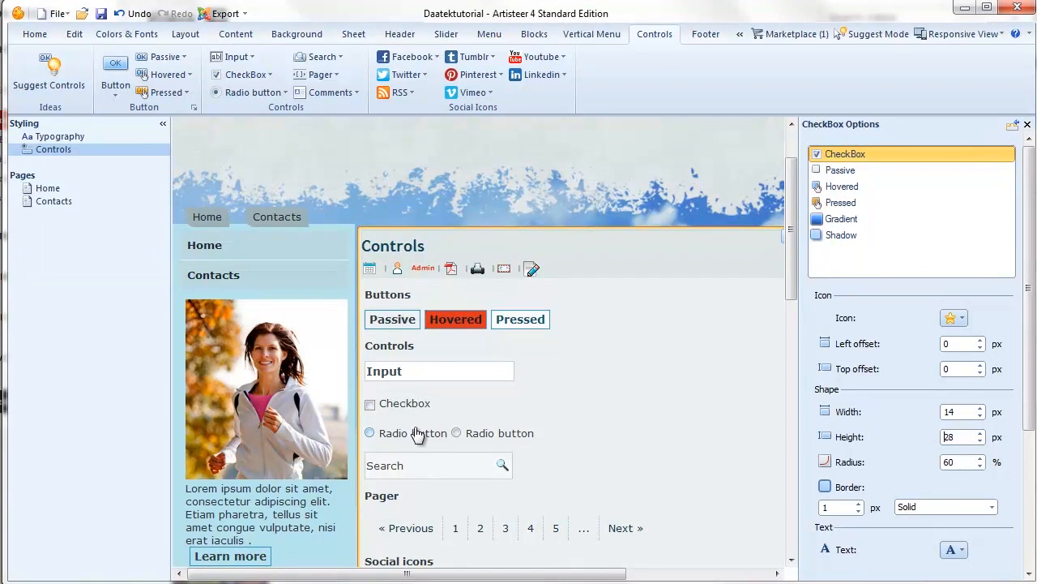
Step: Change the radio button text colour to orange-red
left_click(419, 436)
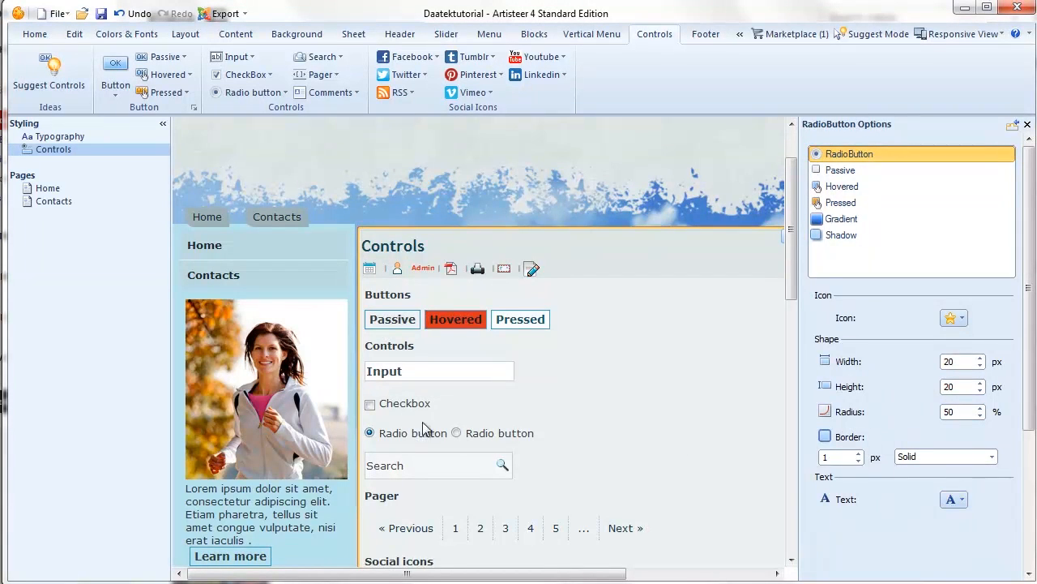
left_click(960, 499)
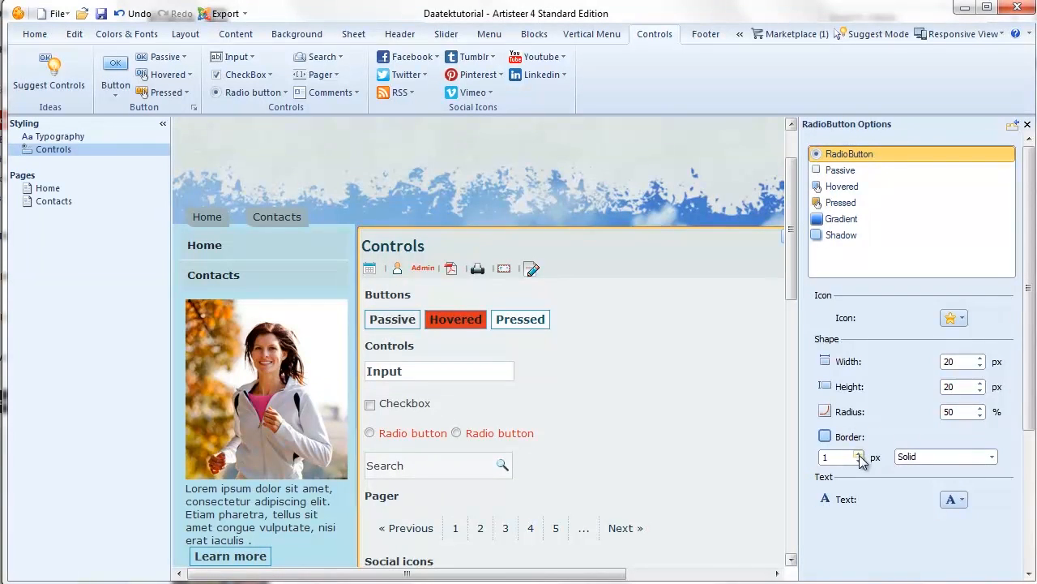
Step: Examine the search control options and the pager's Area, Item, Active and More options
left_click(429, 465)
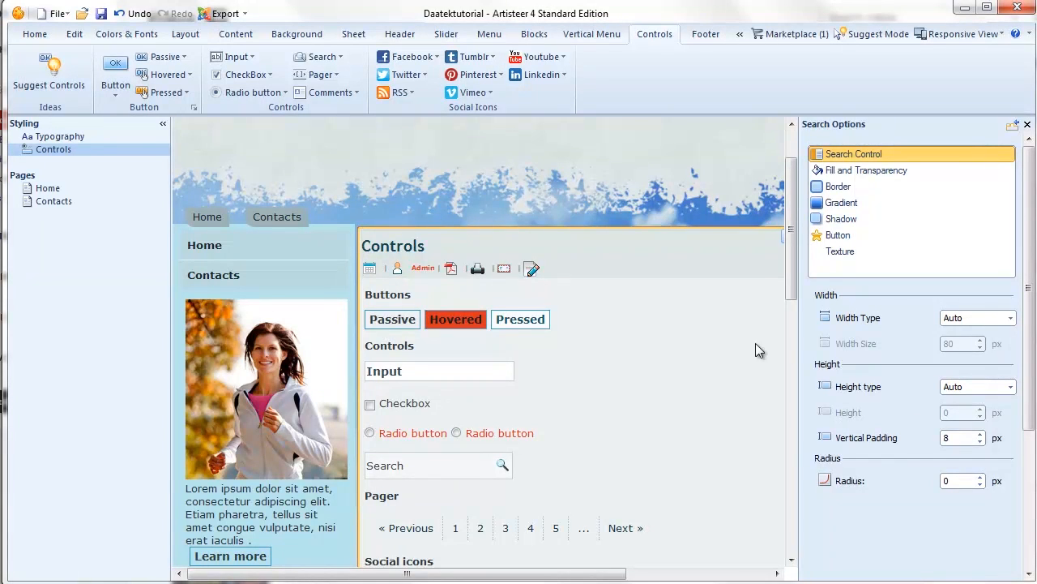
scroll(560, 386, "down", 1)
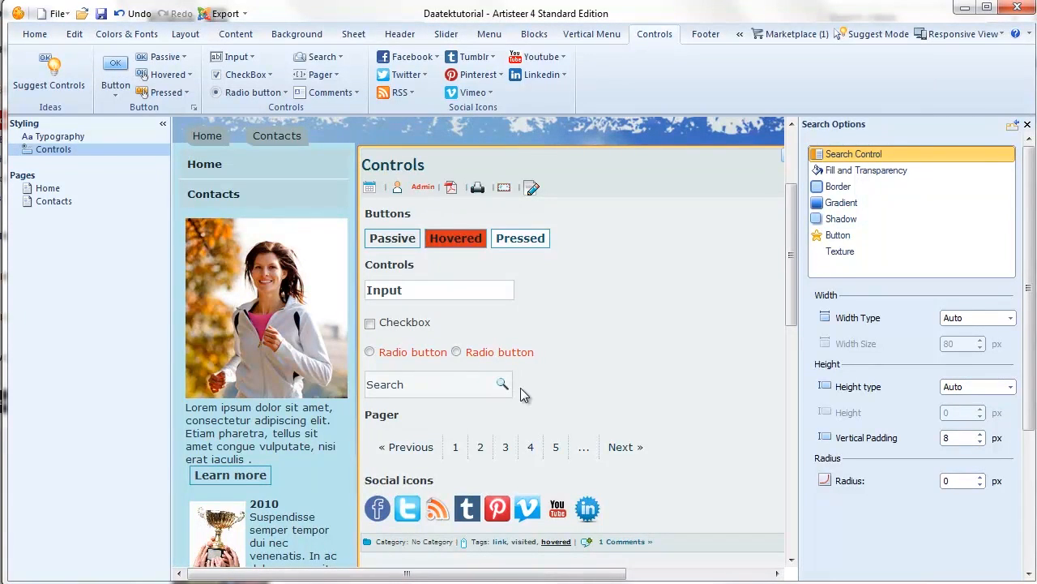
left_click(455, 458)
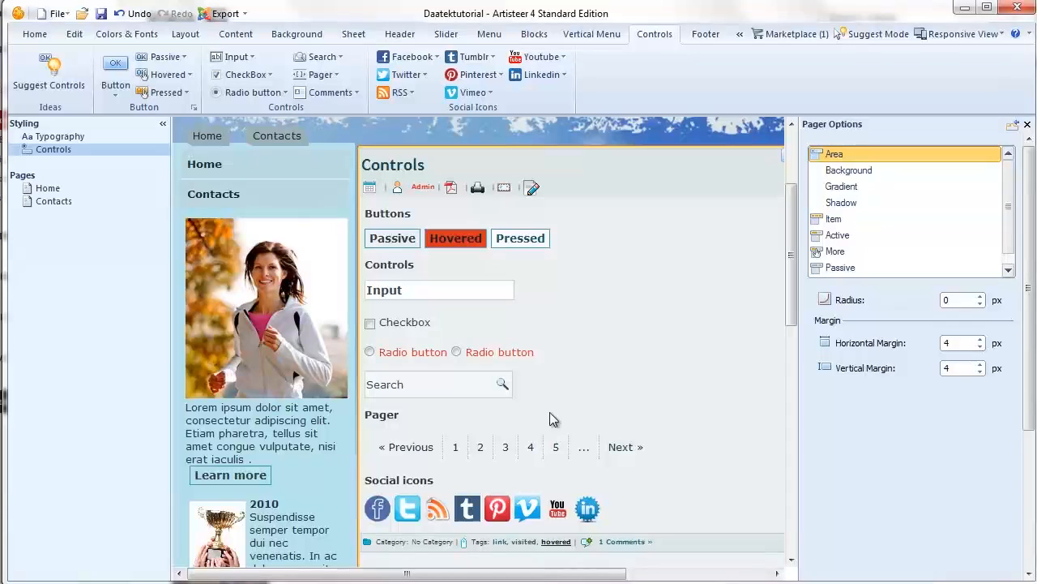
left_click(837, 222)
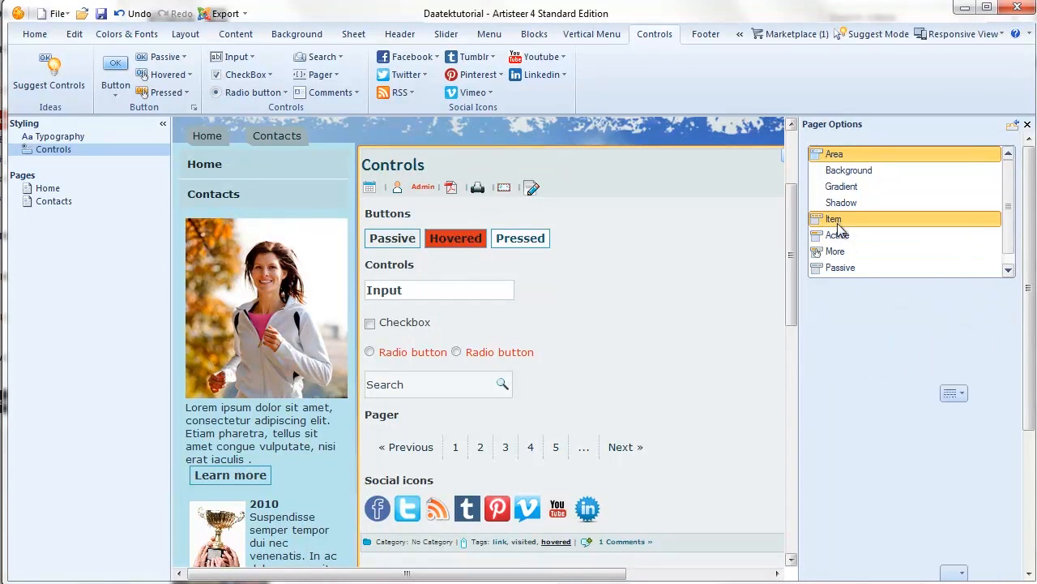
scroll(892, 383, "down", 5)
scroll(892, 383, "up", 5)
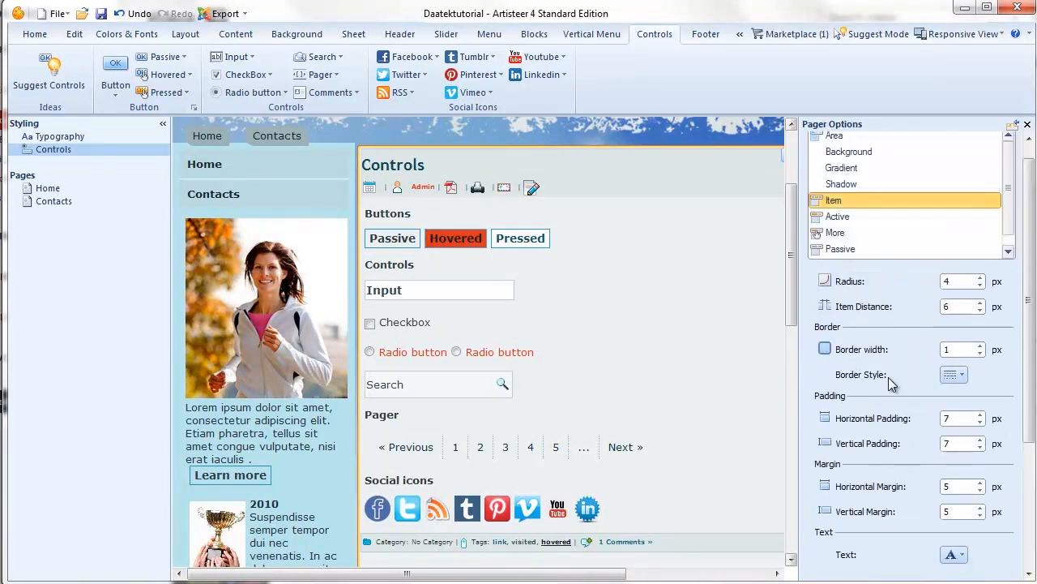
left_click(837, 218)
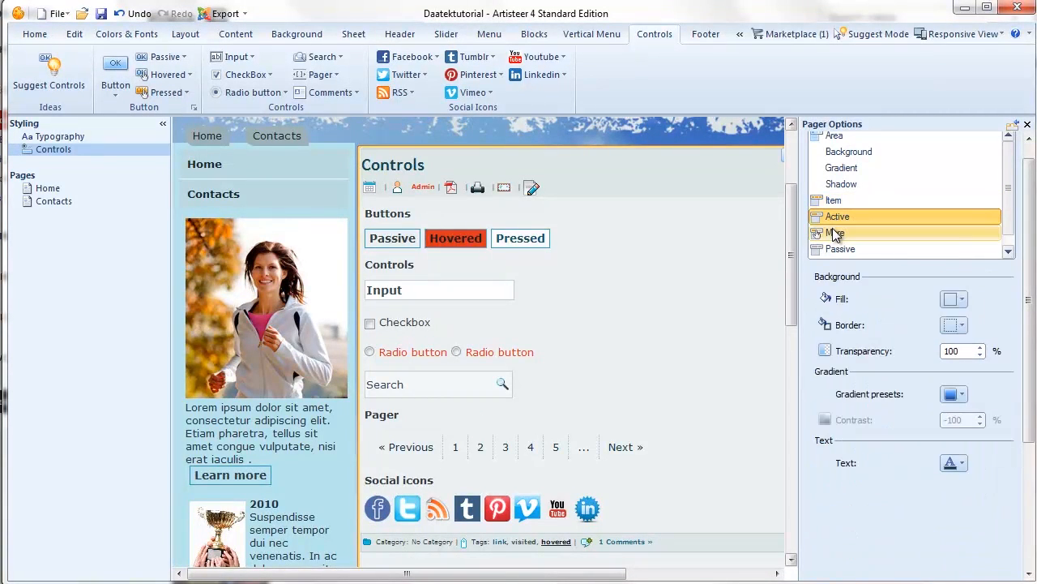
left_click(835, 234)
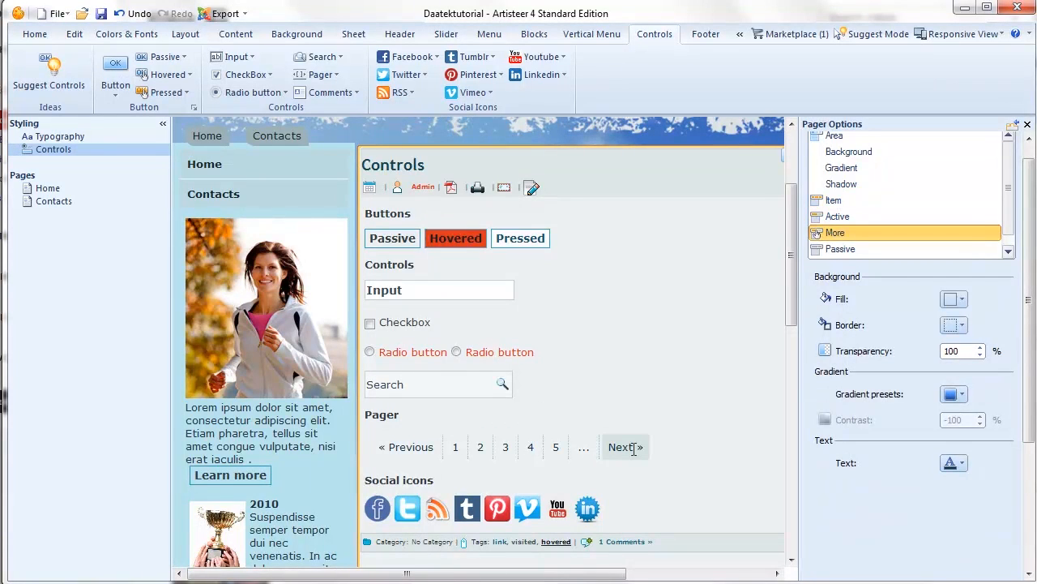
Step: Set the pager's More fill colour to bright blue and its Passive fill colour to grey-teal
scroll(559, 360, "down", 1)
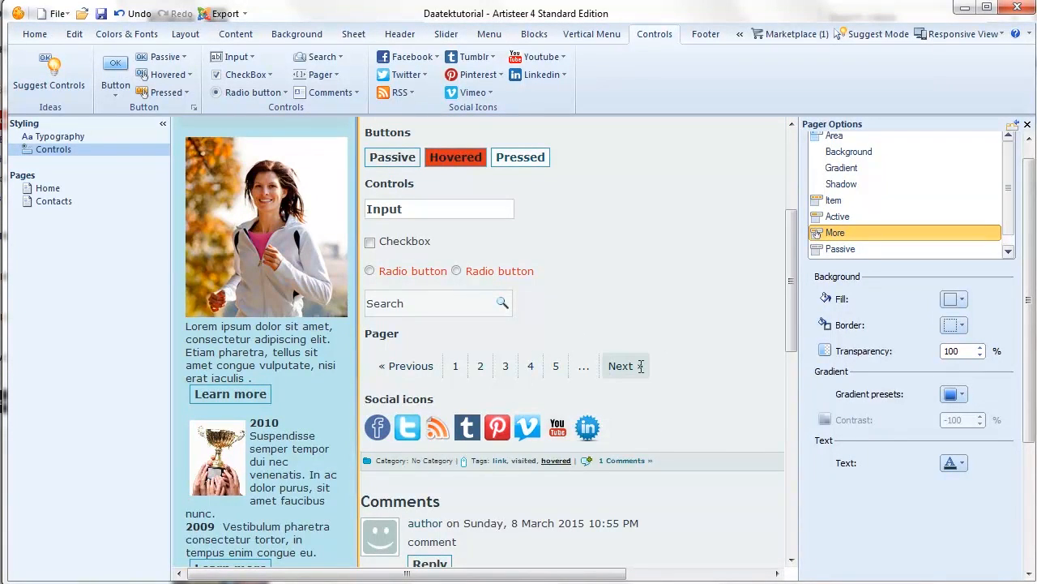
left_click(956, 299)
left_click(944, 430)
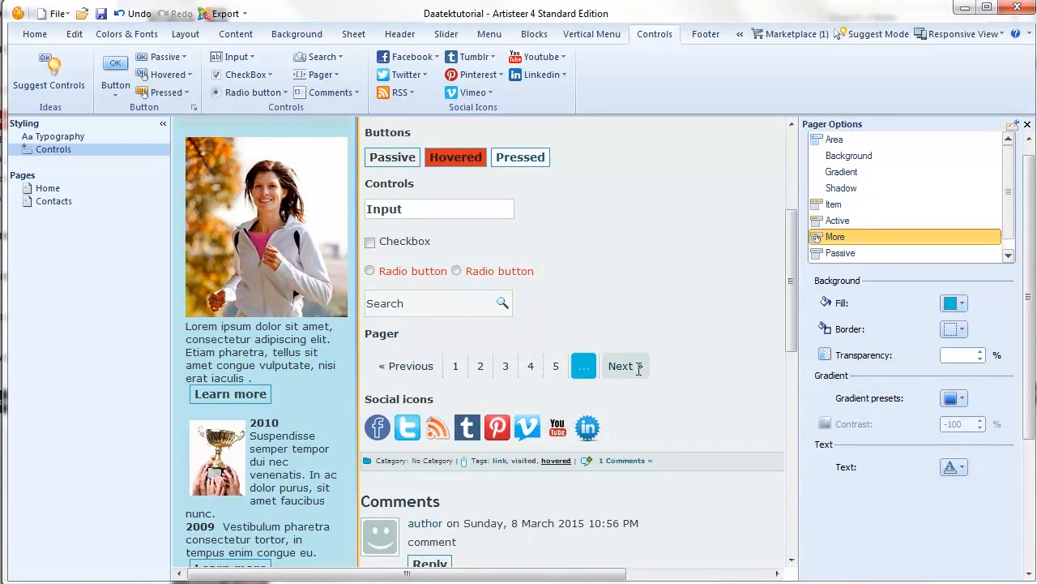
left_click(875, 253)
left_click(960, 304)
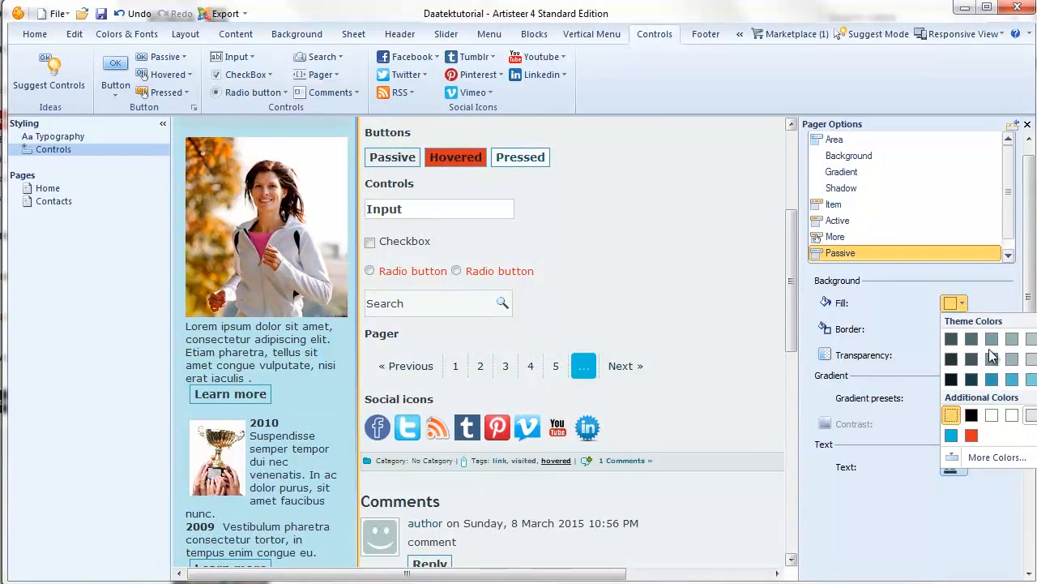
left_click(992, 358)
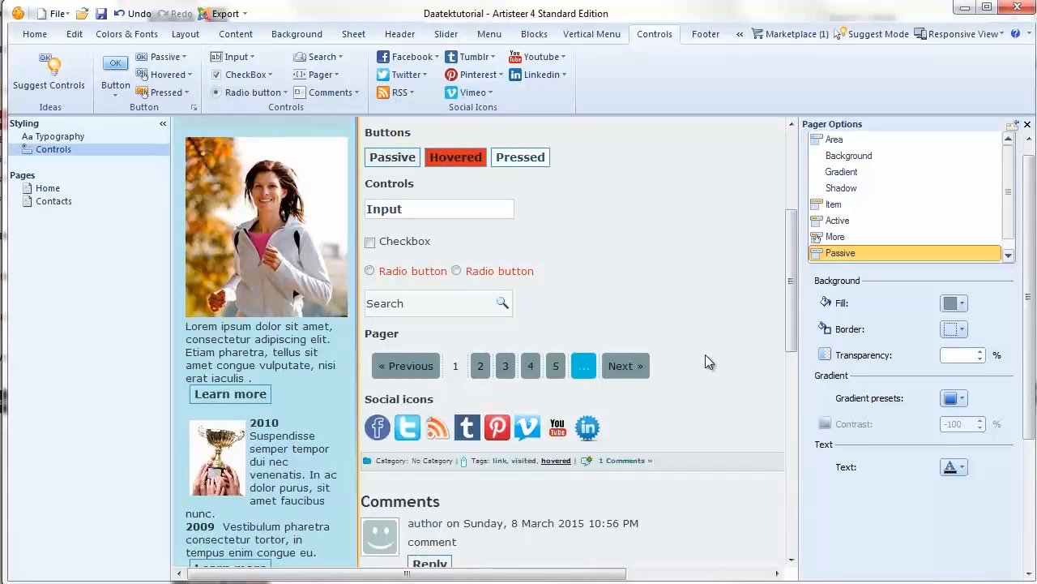
Step: Examine the icon presets available for the Tumblr social icon
scroll(715, 330, "down", 1)
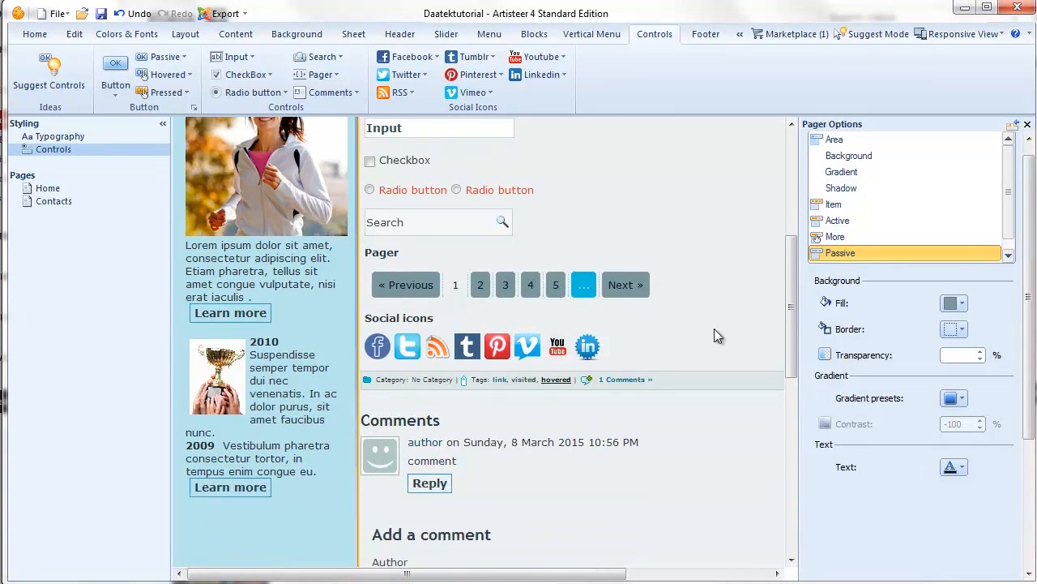
left_click(483, 346)
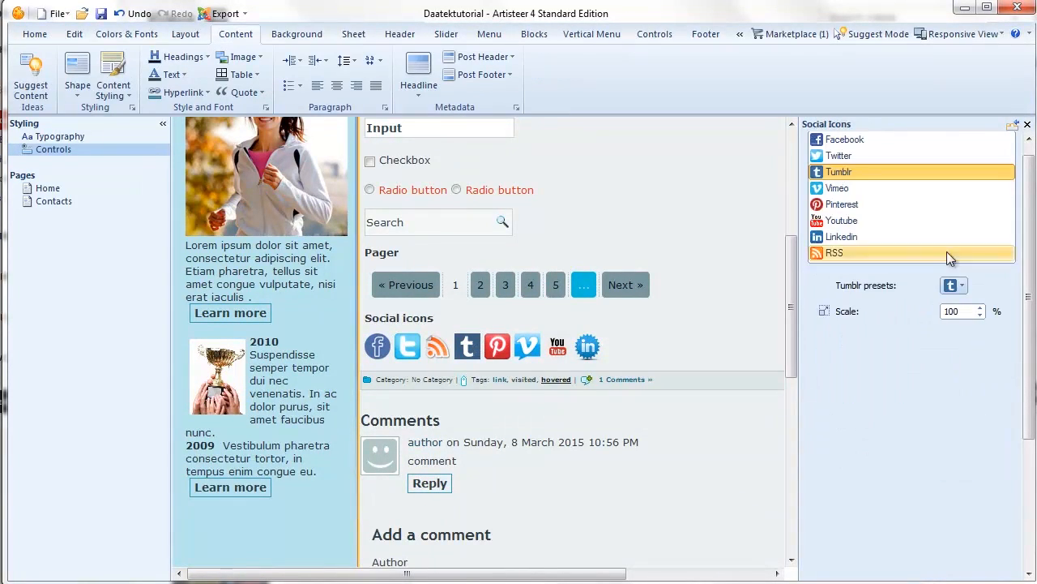
left_click(963, 286)
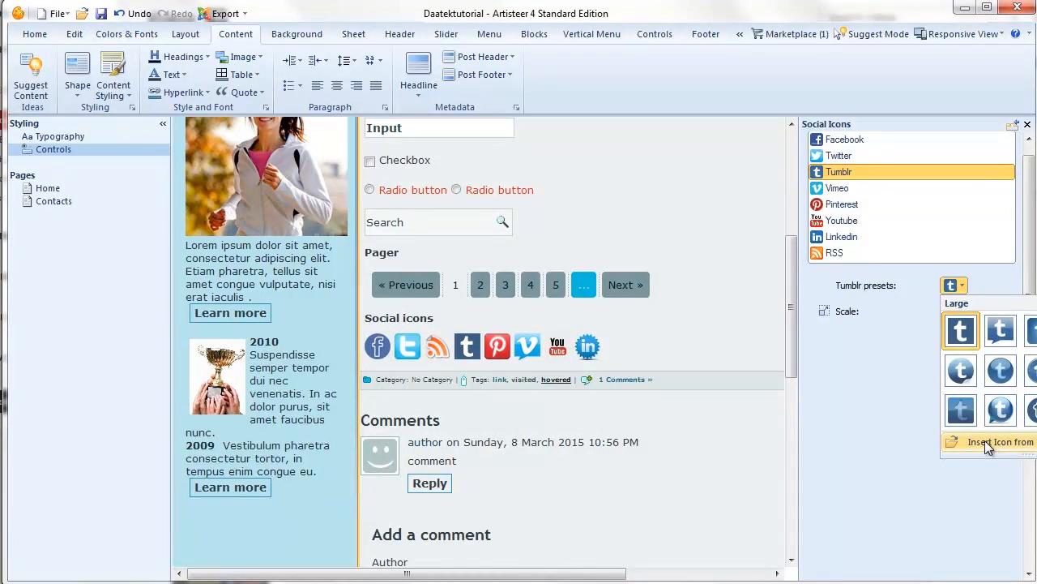
Step: Review the Controls sample page, including the comment form options and the Input options
scroll(669, 406, "down", 1)
left_click(686, 387)
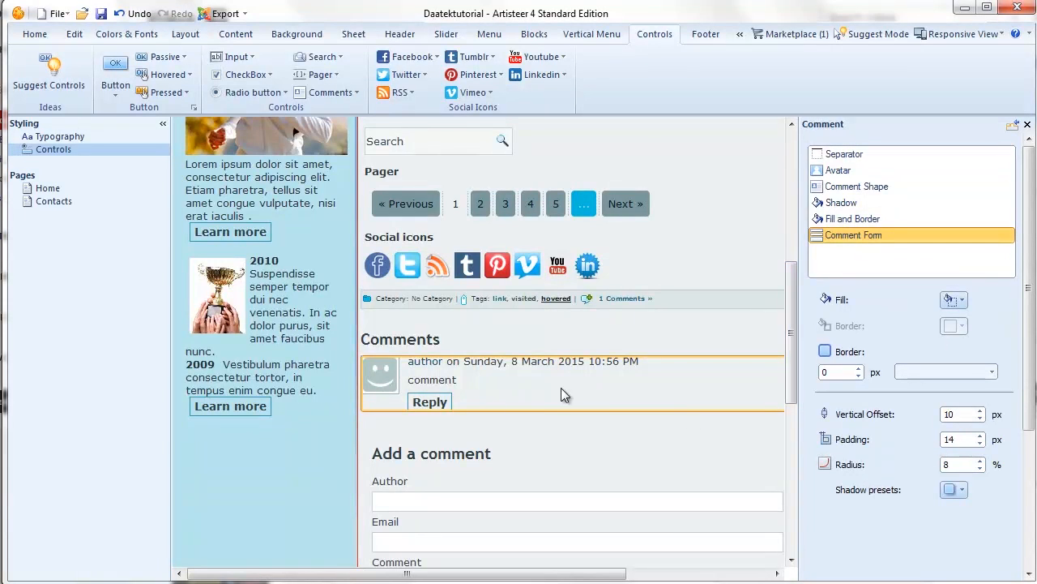
scroll(530, 420, "down", 2)
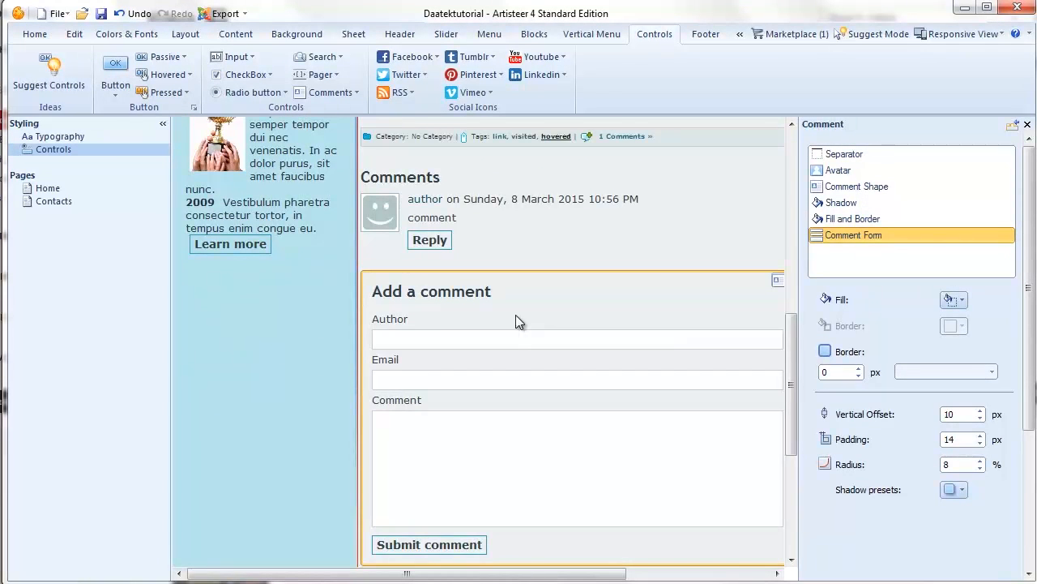
scroll(497, 437, "down", 2)
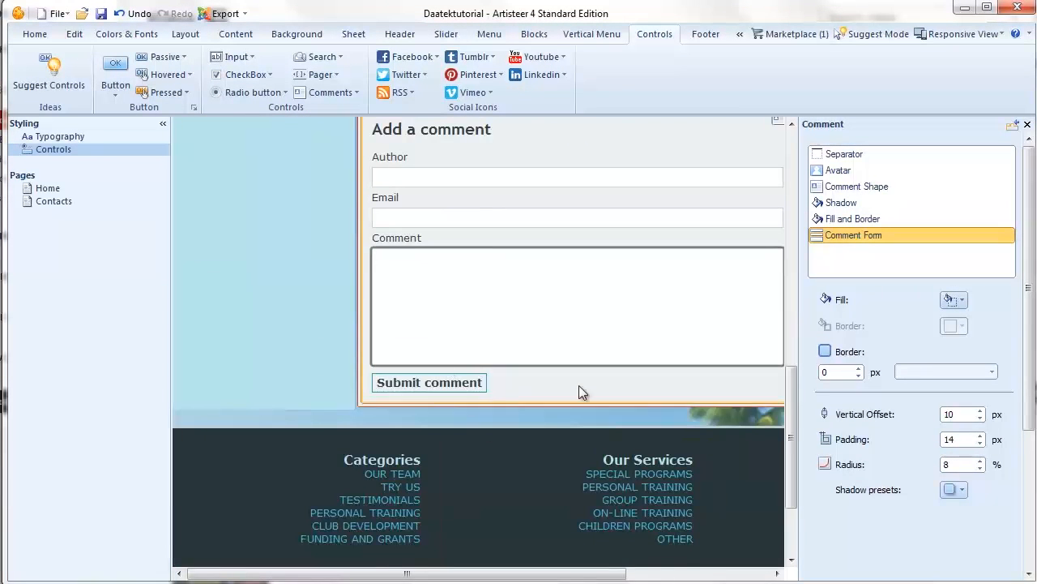
scroll(580, 385, "up", 10)
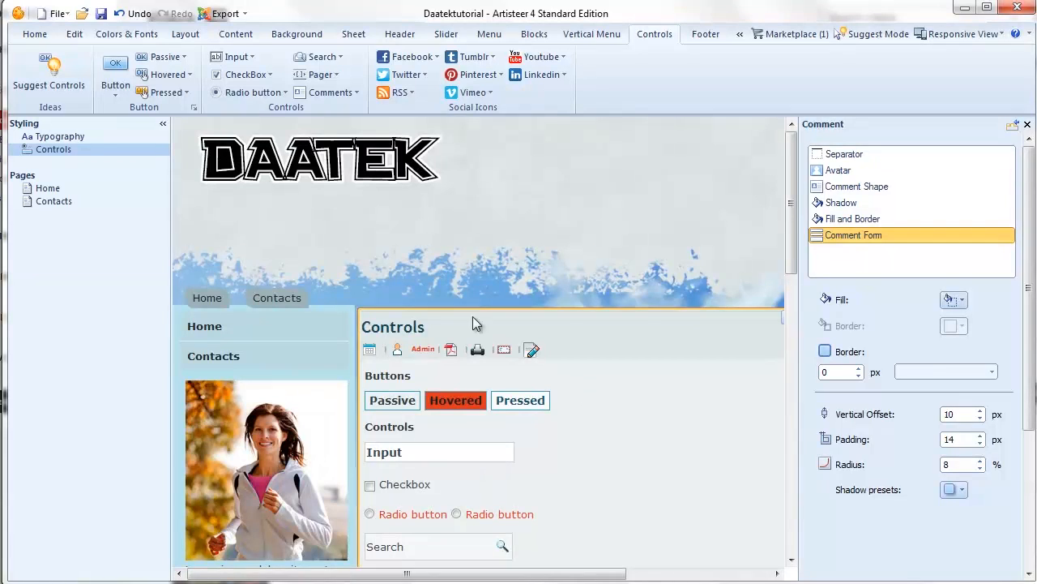
scroll(602, 399, "down", 2)
left_click(478, 290)
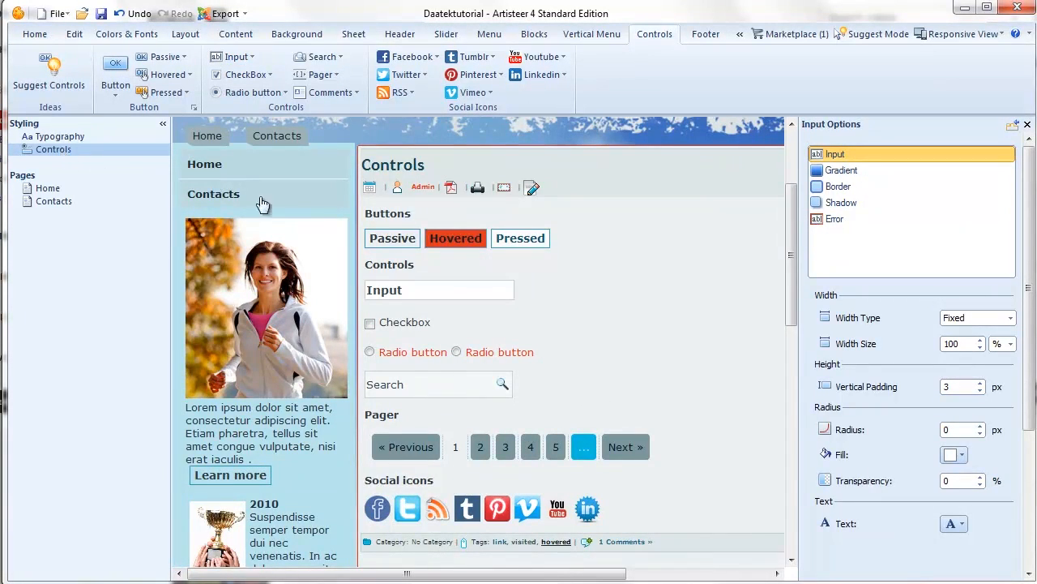
scroll(555, 278, "down", 2)
scroll(464, 371, "down", 6)
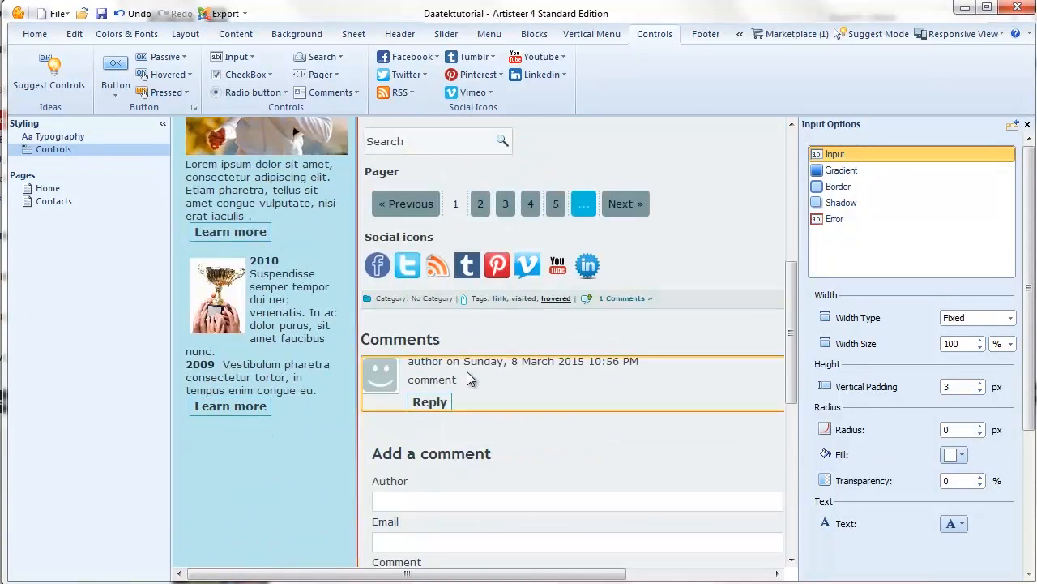
scroll(464, 384, "up", 8)
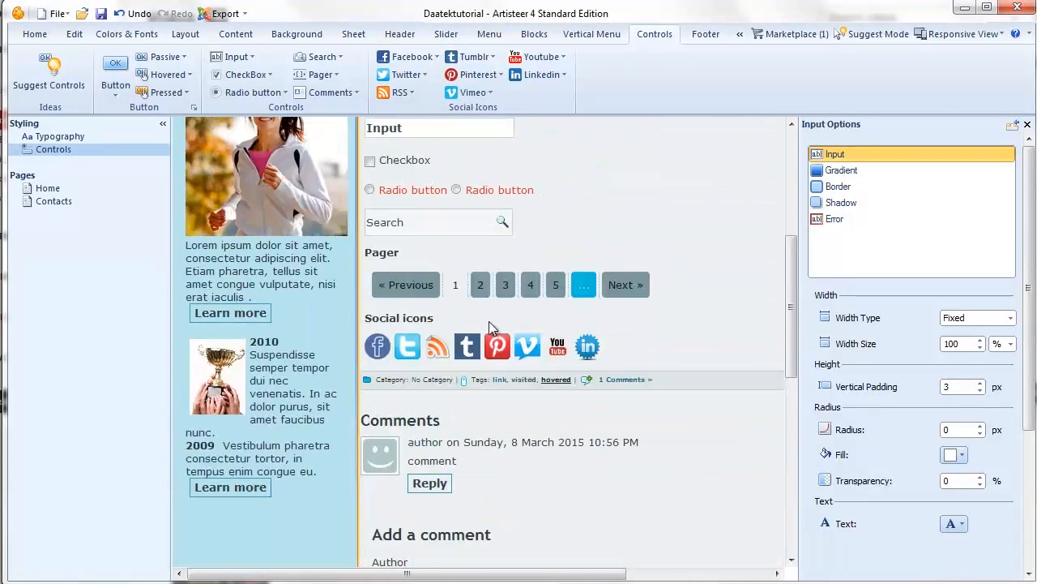
scroll(420, 261, "up", 2)
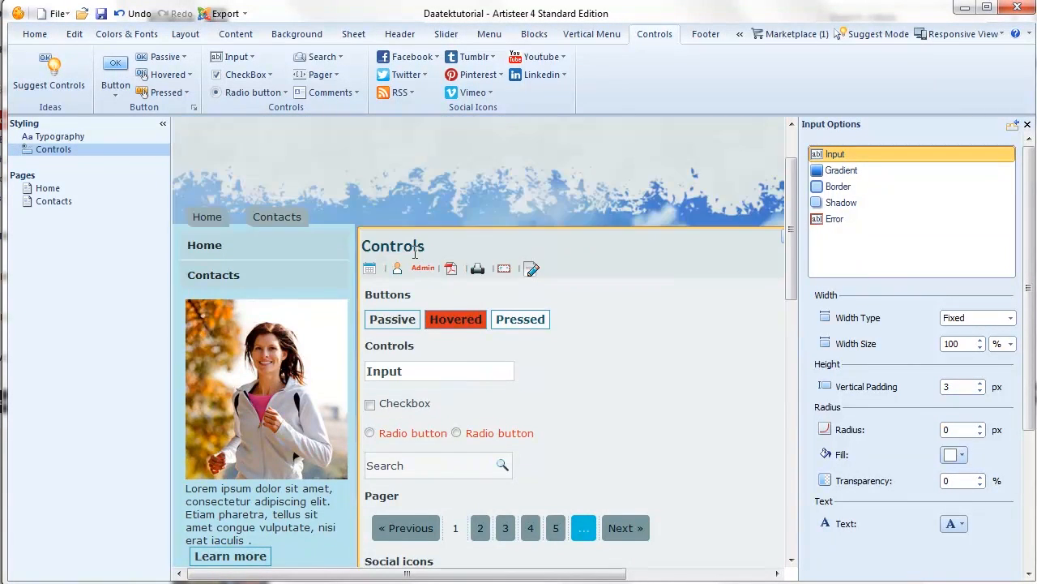
Step: Review the template's styling on the Typography sample page and on the Home page
left_click(50, 137)
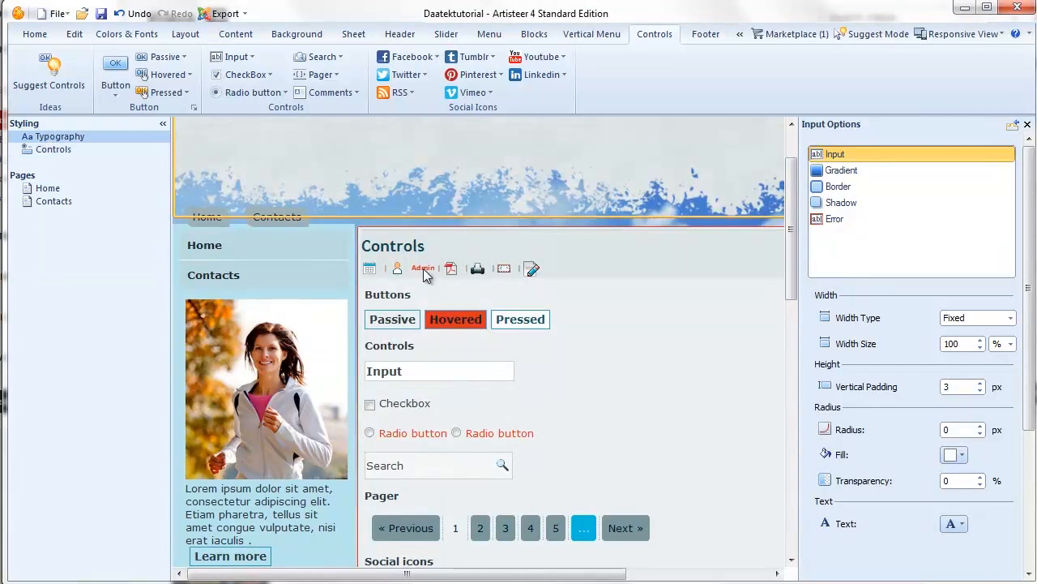
scroll(675, 297, "down", 5)
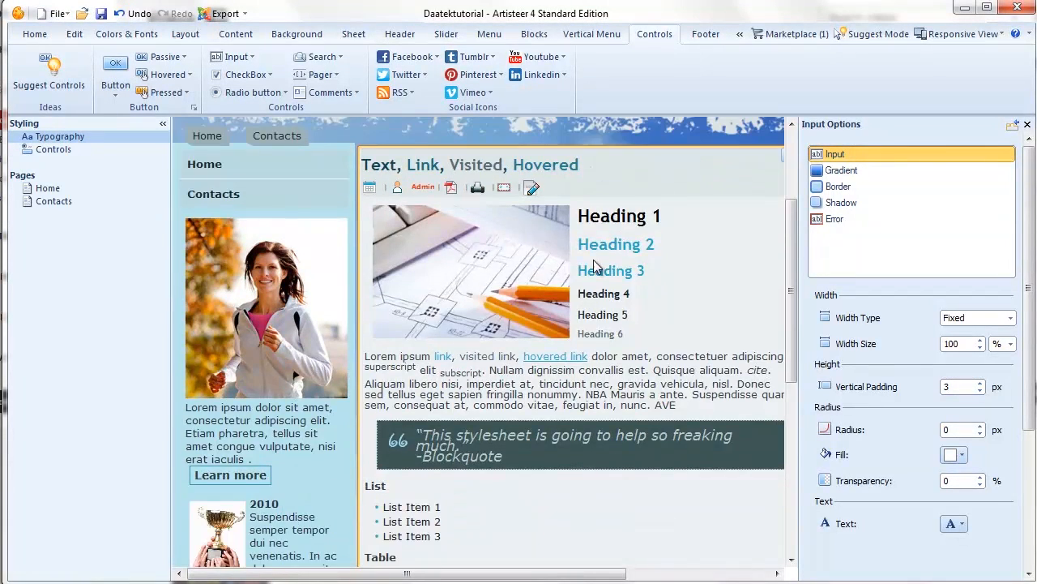
scroll(574, 444, "up", 5)
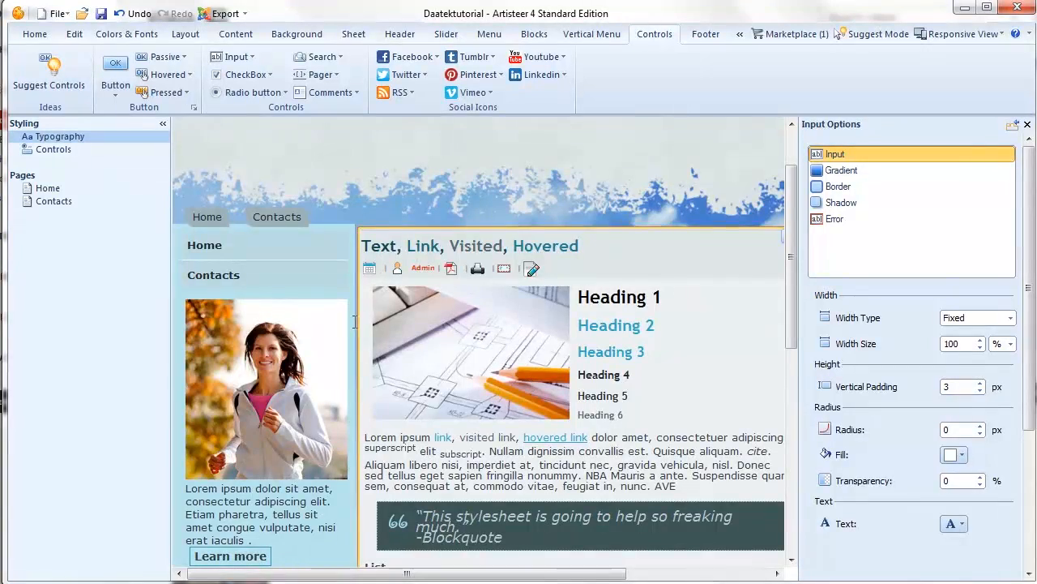
left_click(49, 191)
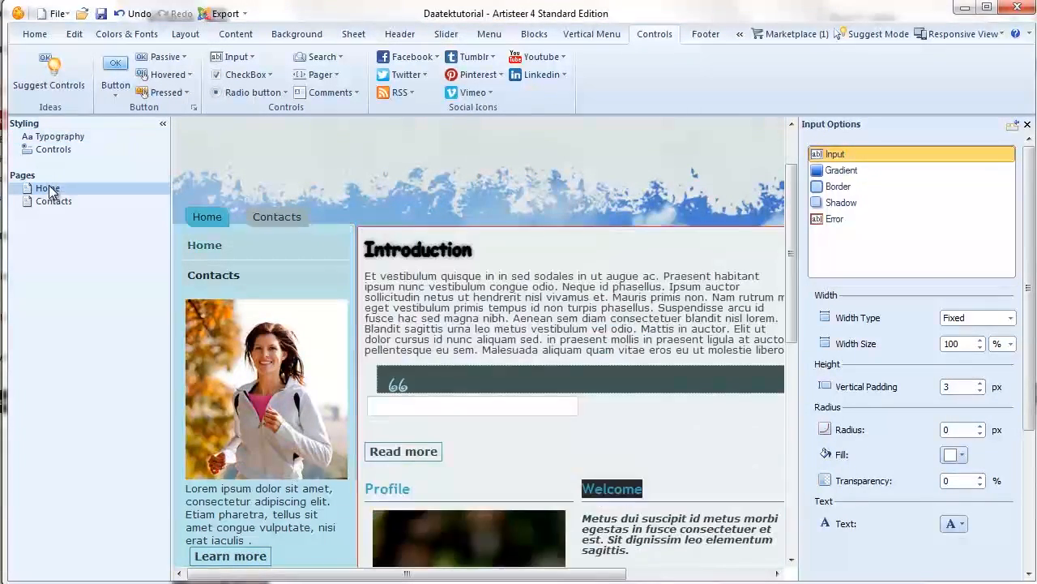
scroll(438, 303, "down", 3)
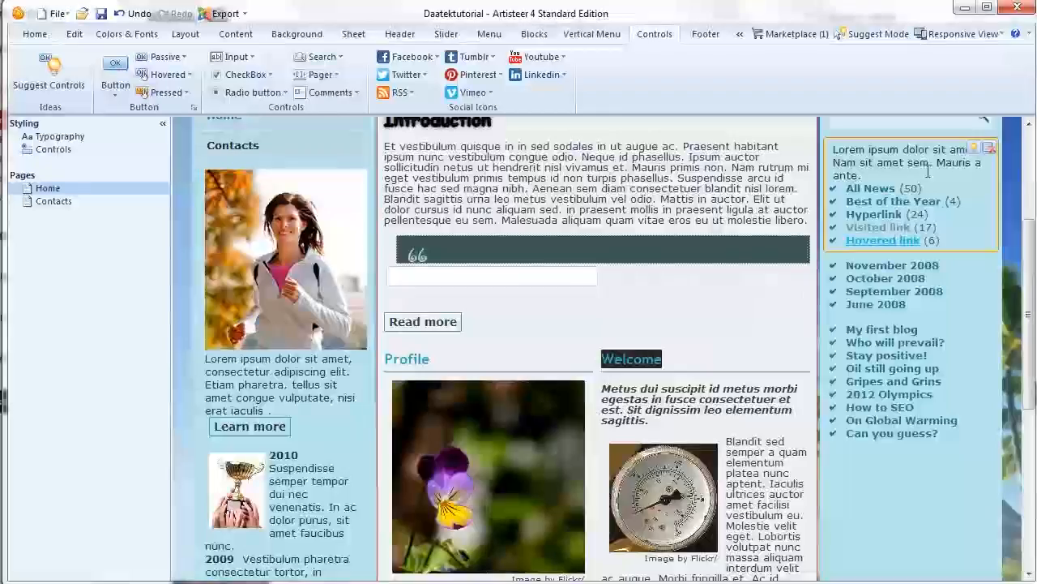
scroll(486, 308, "up", 3)
scroll(499, 316, "down", 3)
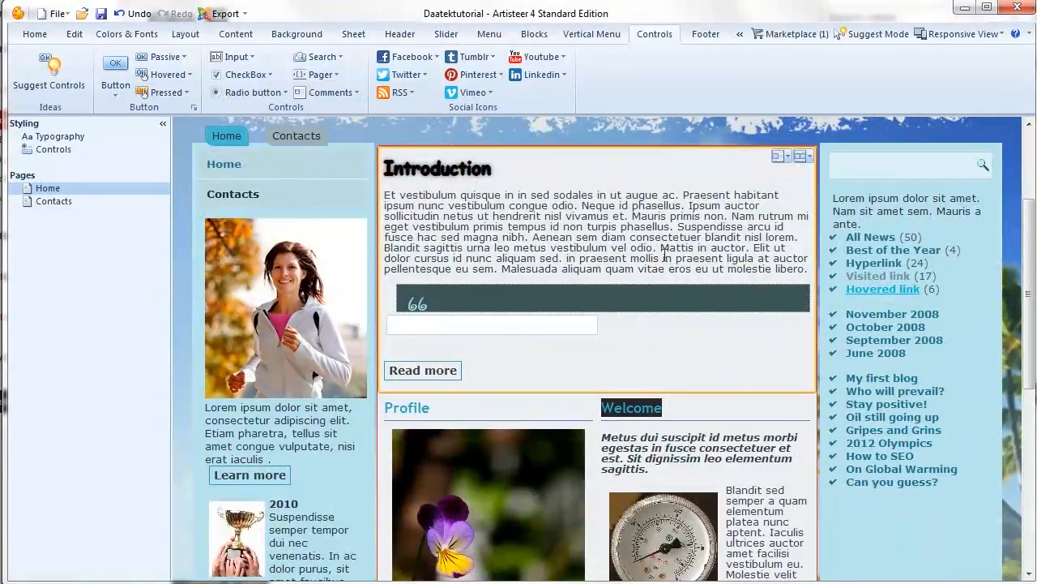
scroll(504, 456, "down", 5)
scroll(504, 455, "up", 8)
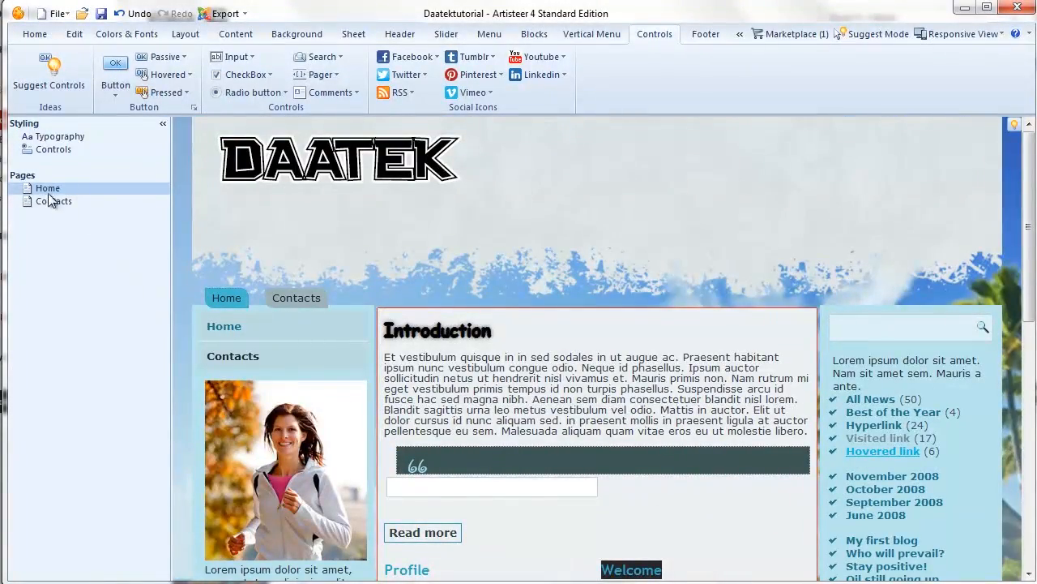
left_click(59, 138)
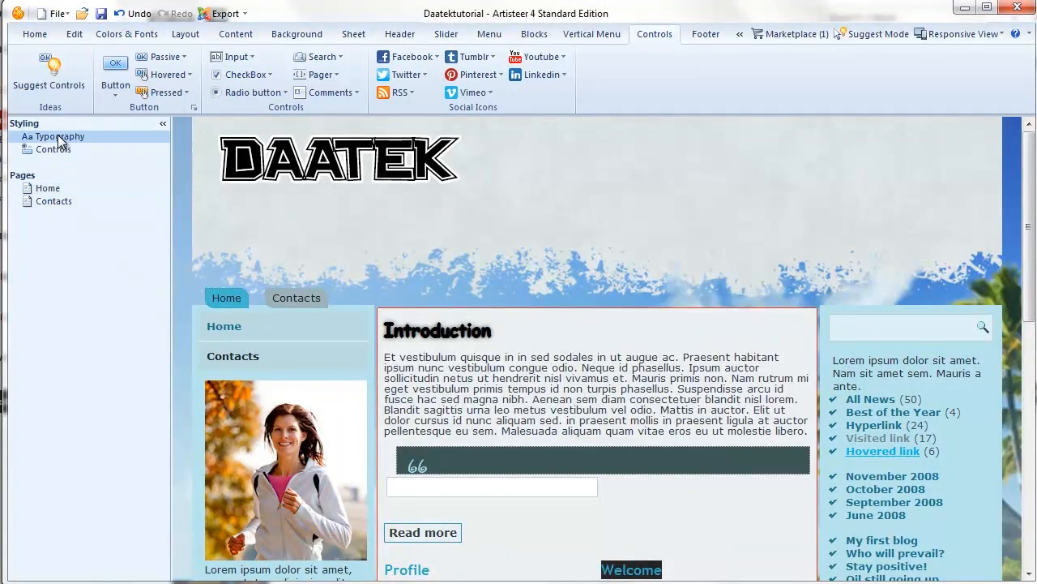
scroll(569, 433, "down", 8)
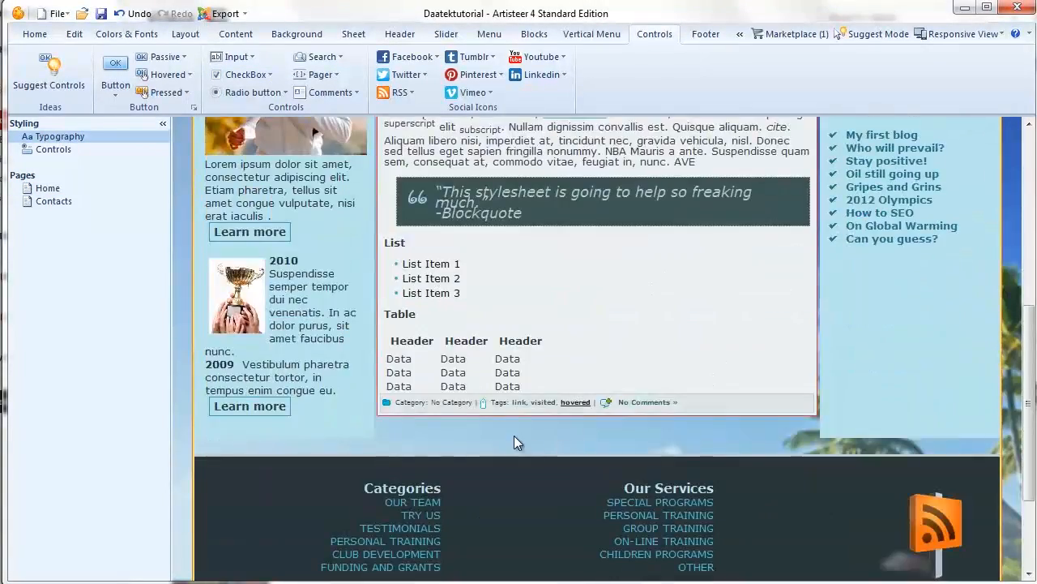
scroll(514, 436, "up", 6)
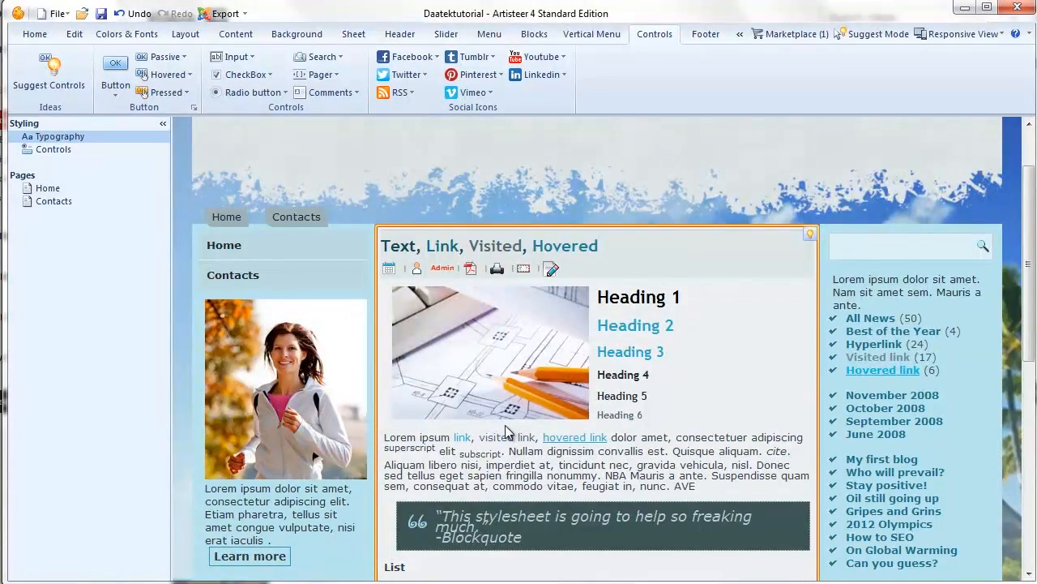